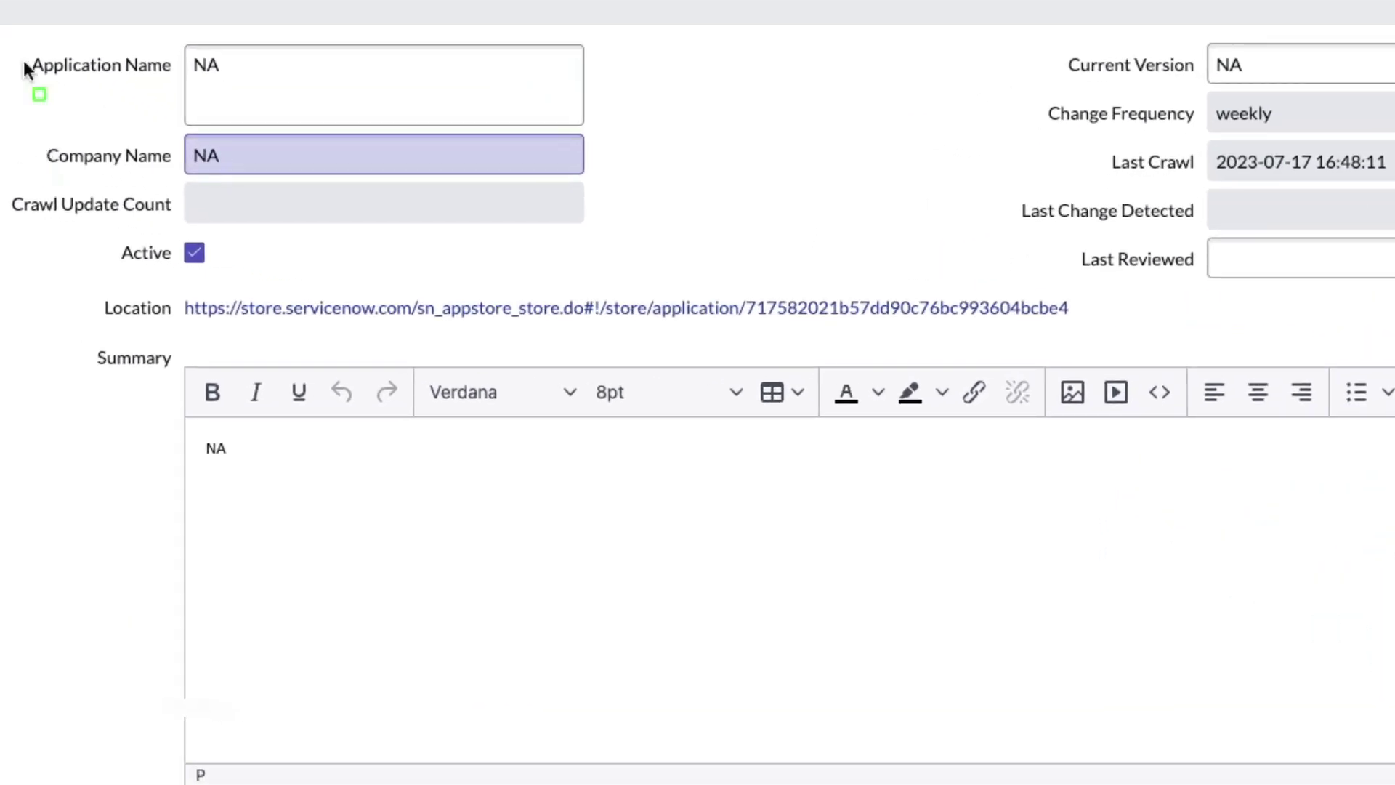
Review the NA store application record's fields and version history, and check the store page behind its Location link
drag(15, 31, 256, 186)
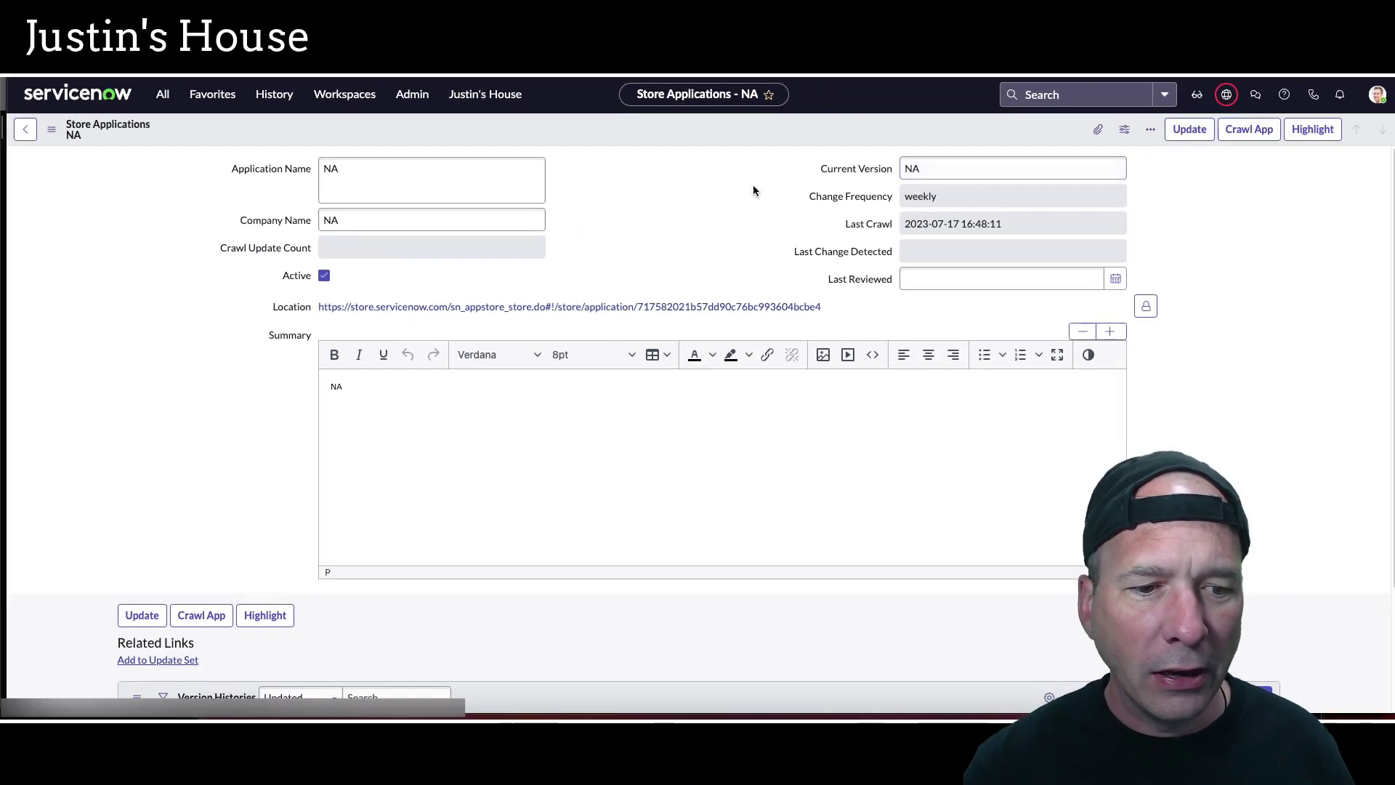
scroll(383, 411, down, 3)
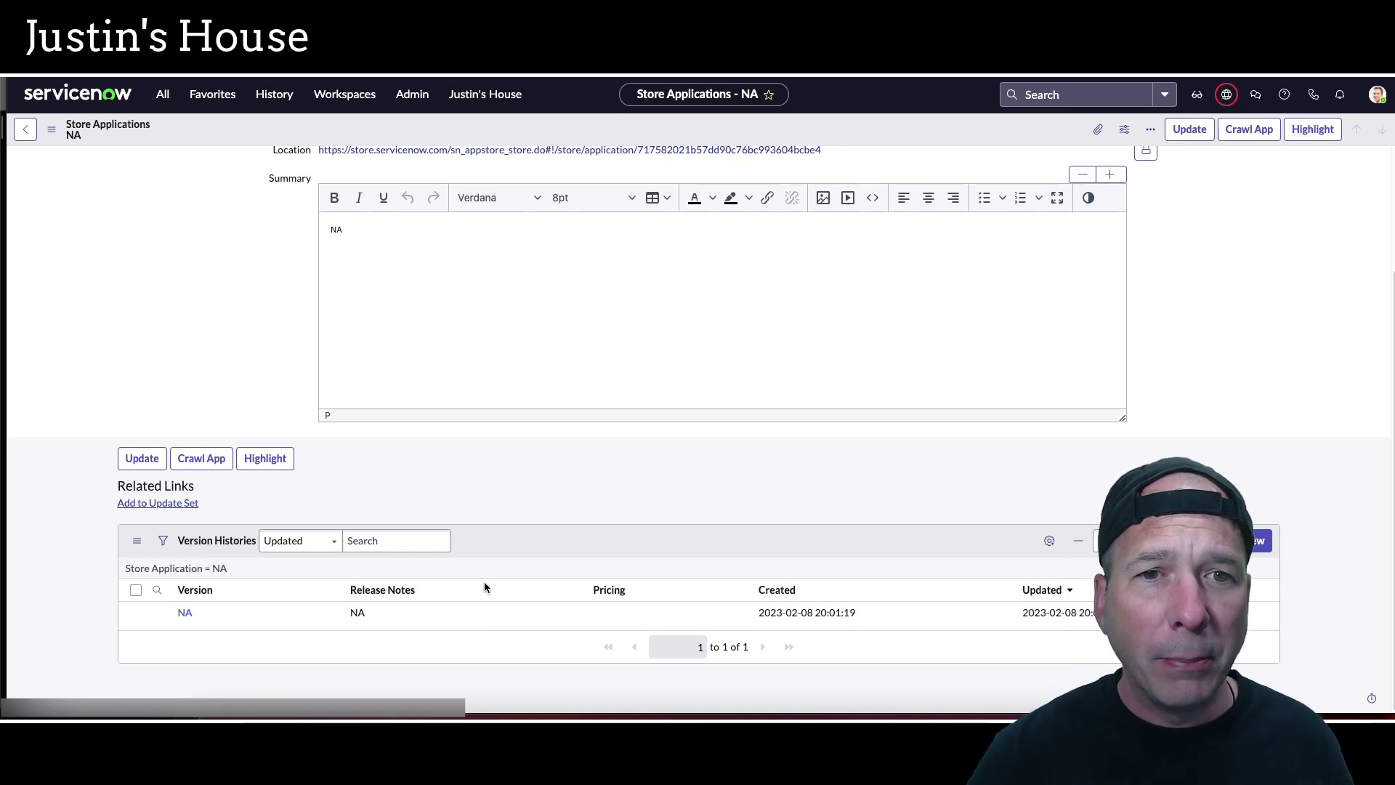
scroll(436, 291, up, 3)
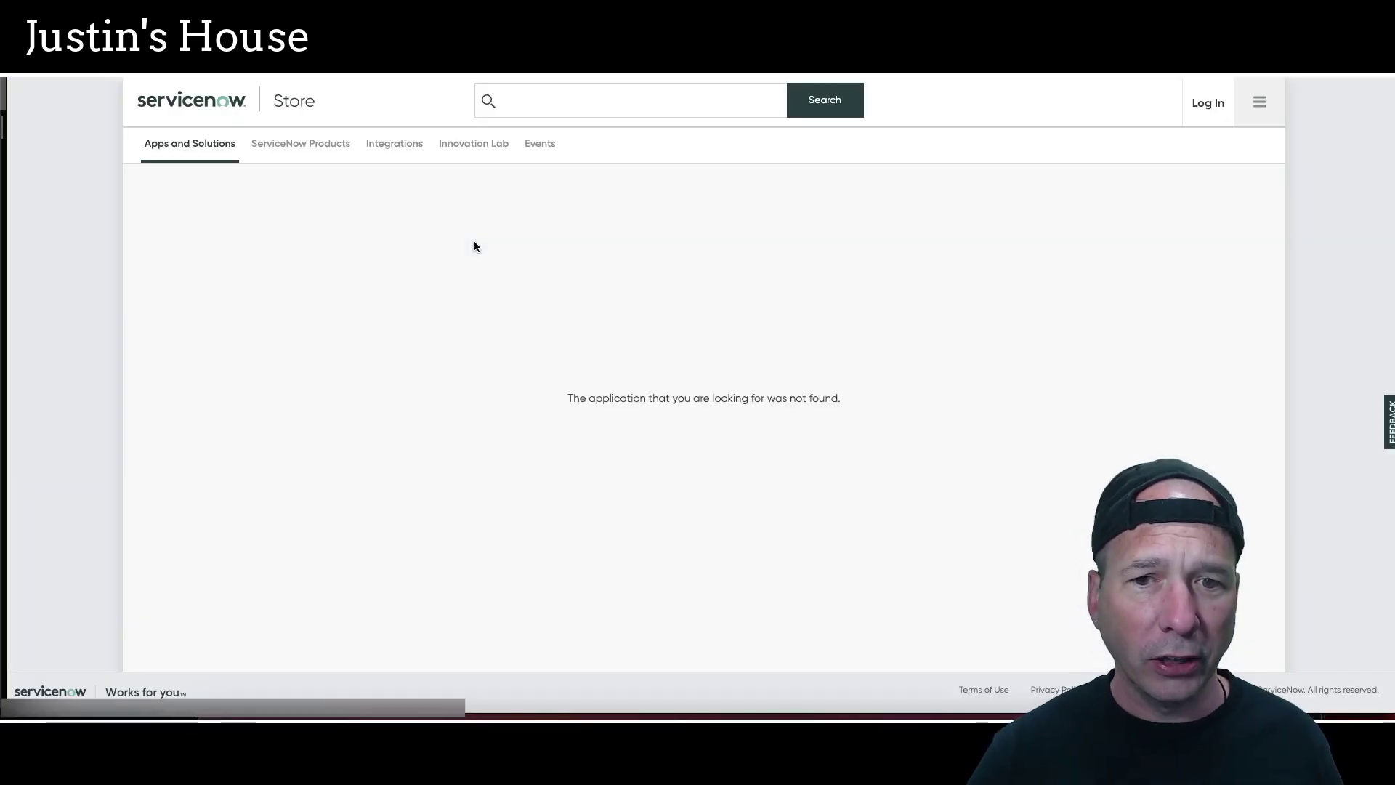
mouse_move(543, 369)
mouse_down()
mouse_move(595, 391)
mouse_move(882, 424)
mouse_up()
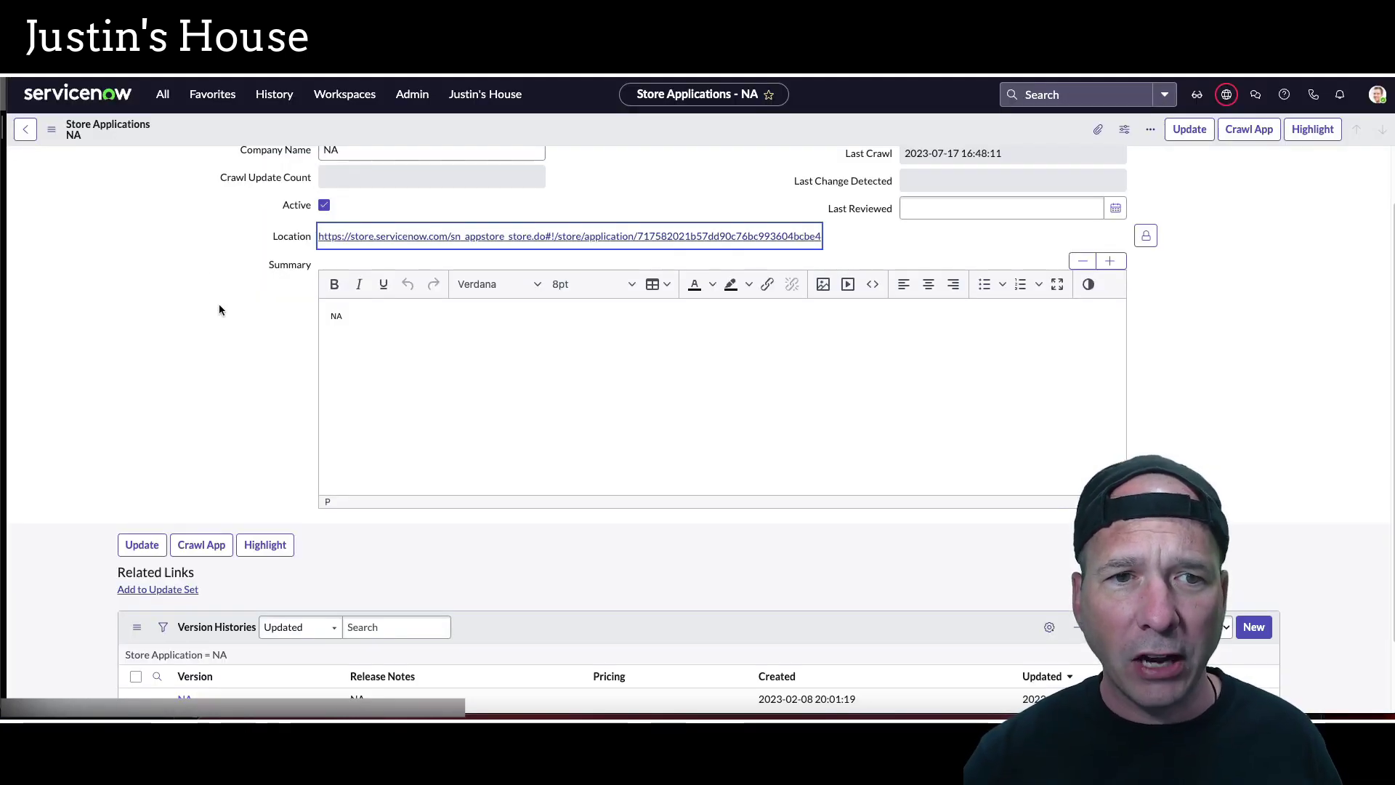
scroll(220, 306, up, 1)
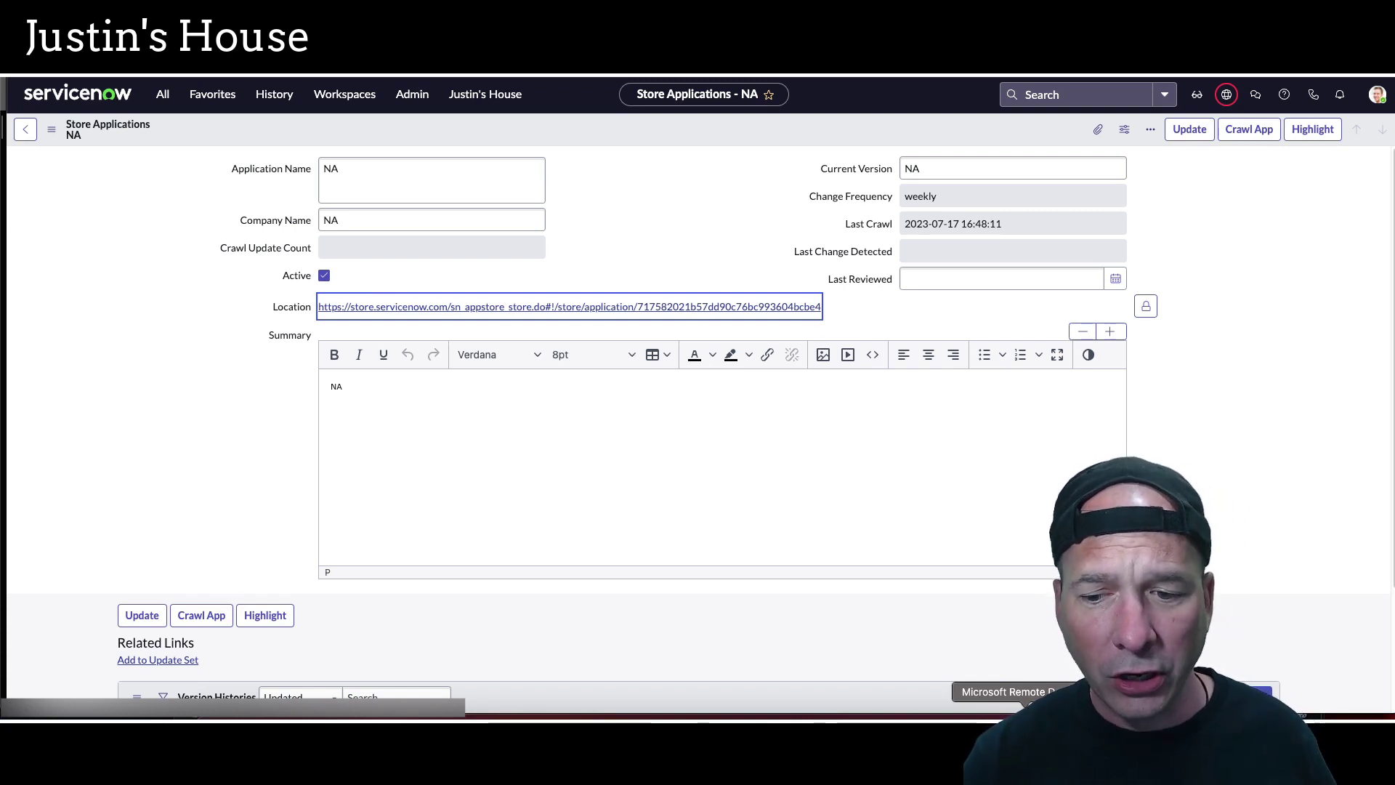
Switch to the Microsoft Remote Desktop session and bring its snc_mid_server terminal fully into view
click(999, 714)
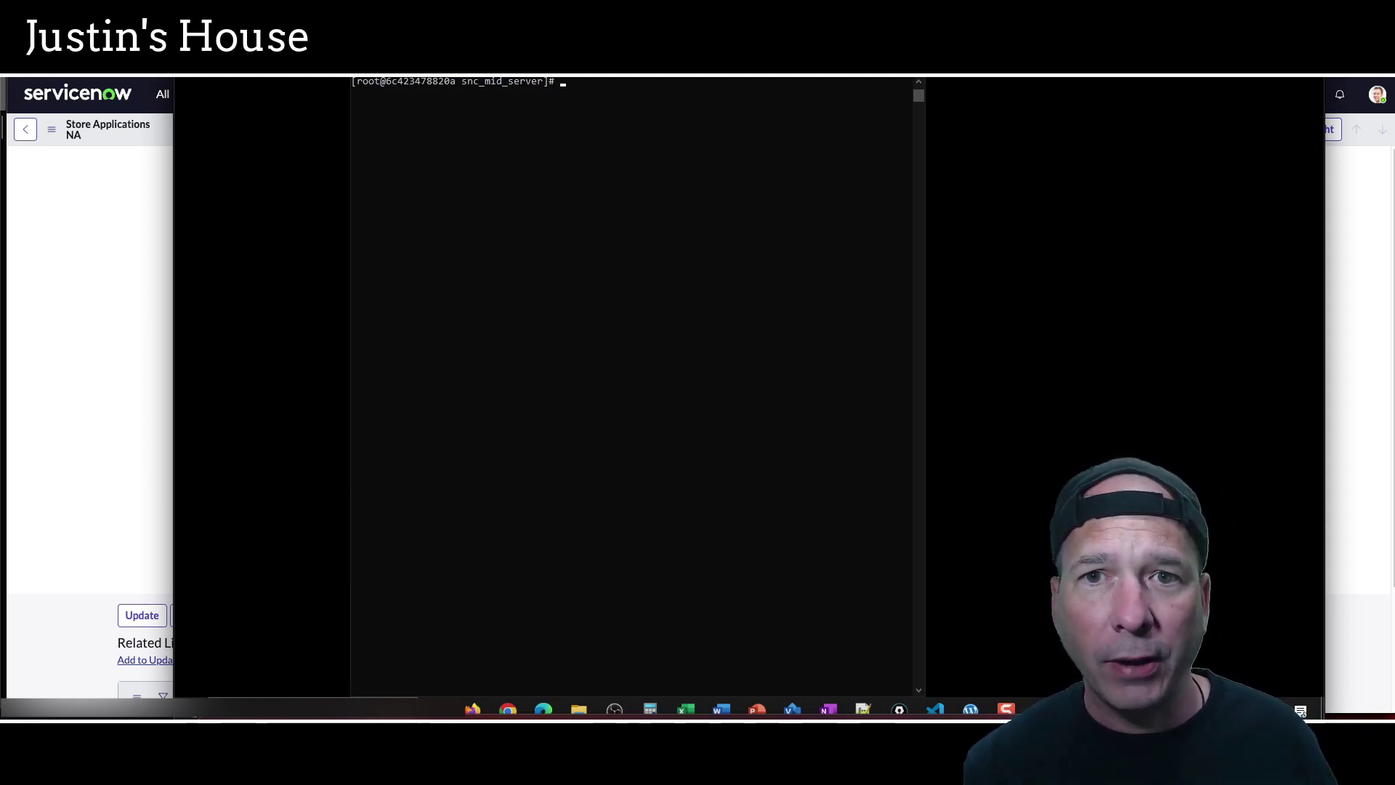
double_click(449, 81)
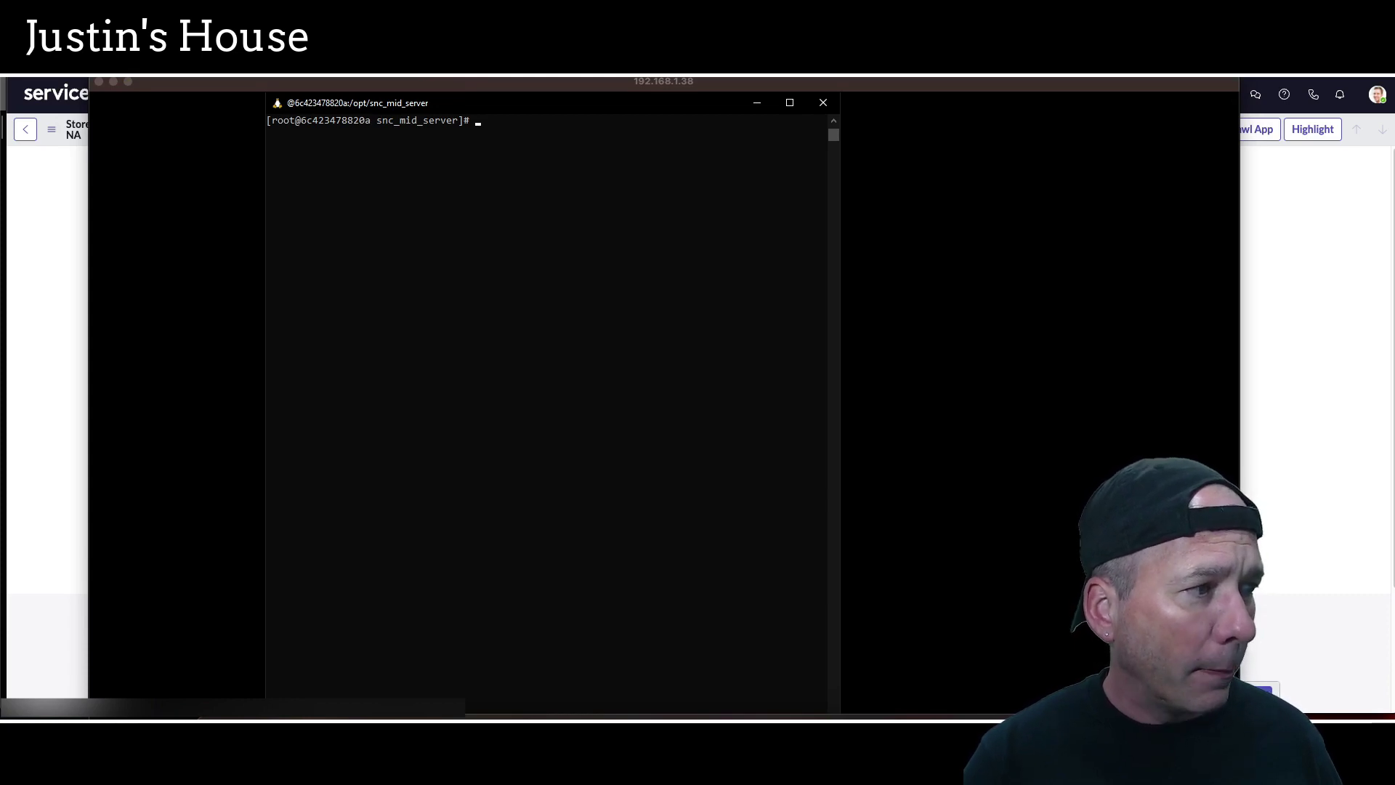
click(431, 164)
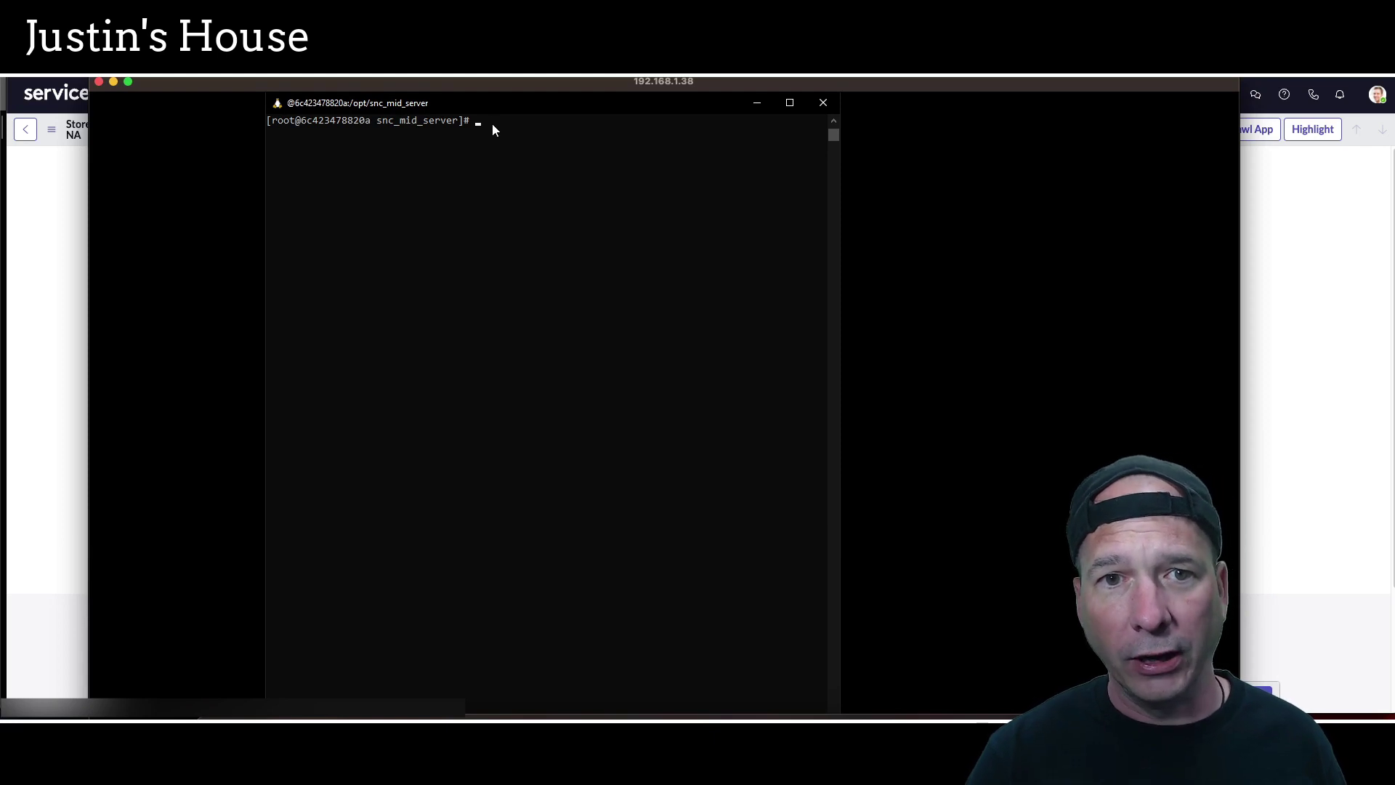
Try to paste the copied command into the snc_mid_server terminal
right_click(473, 103)
mouse_move(507, 210)
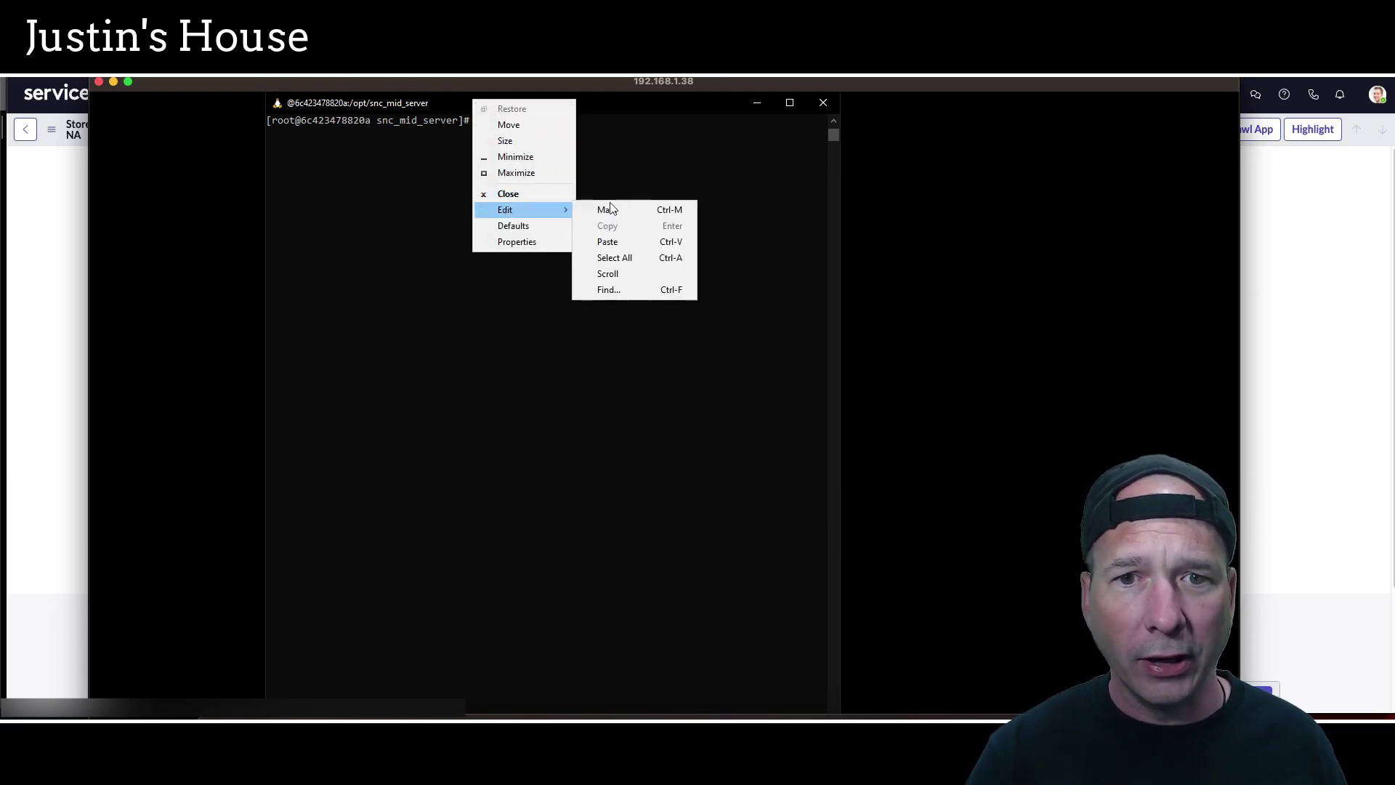
click(623, 237)
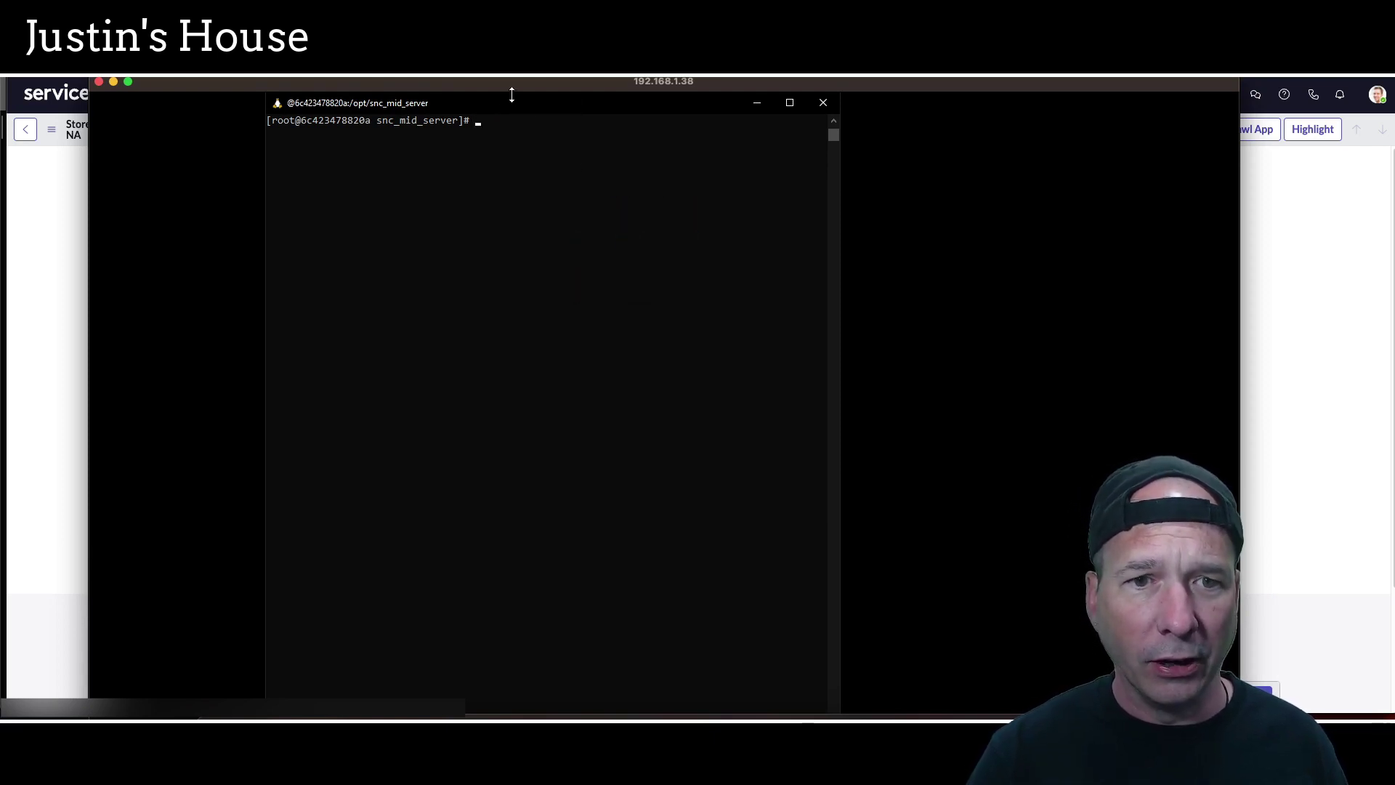
click(517, 145)
key(ctrl+v)
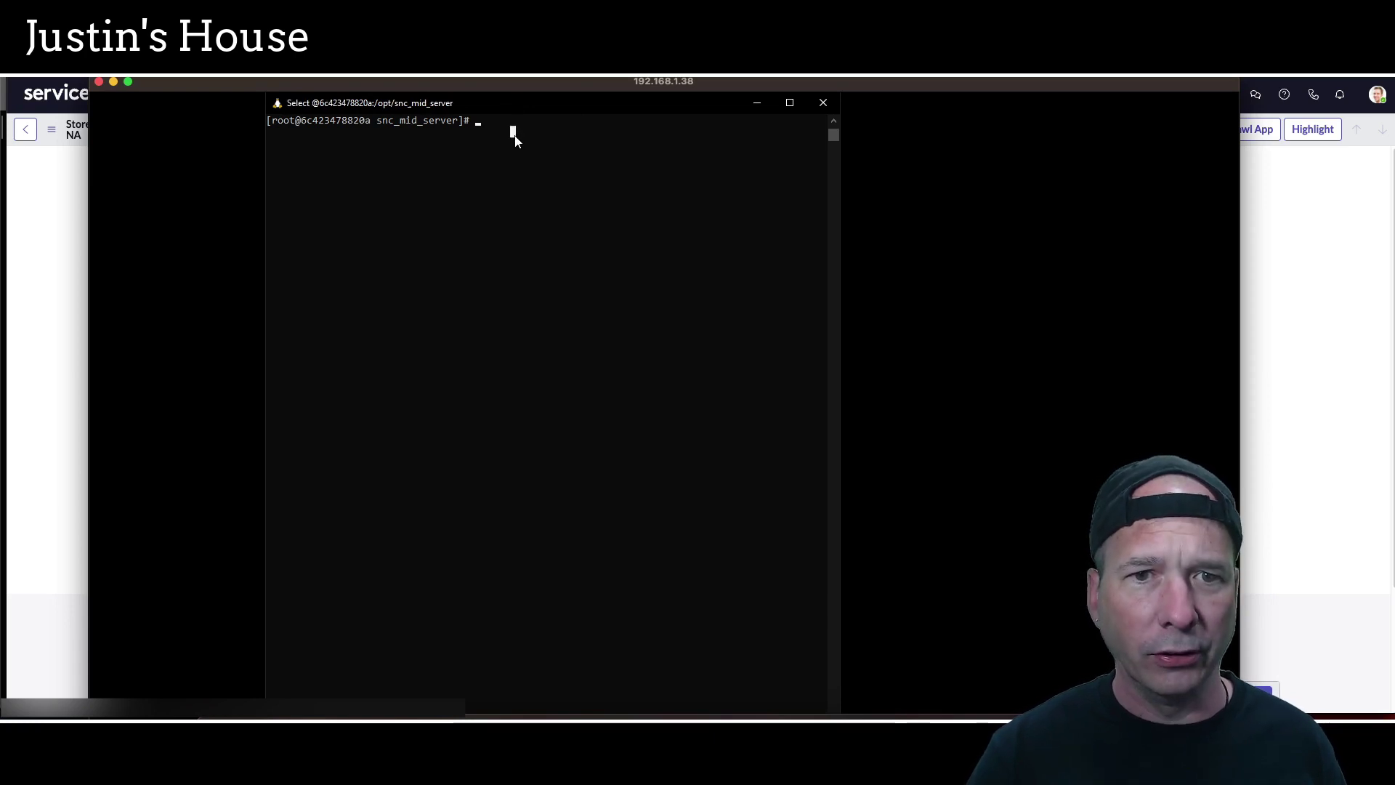
key(BackSpace)
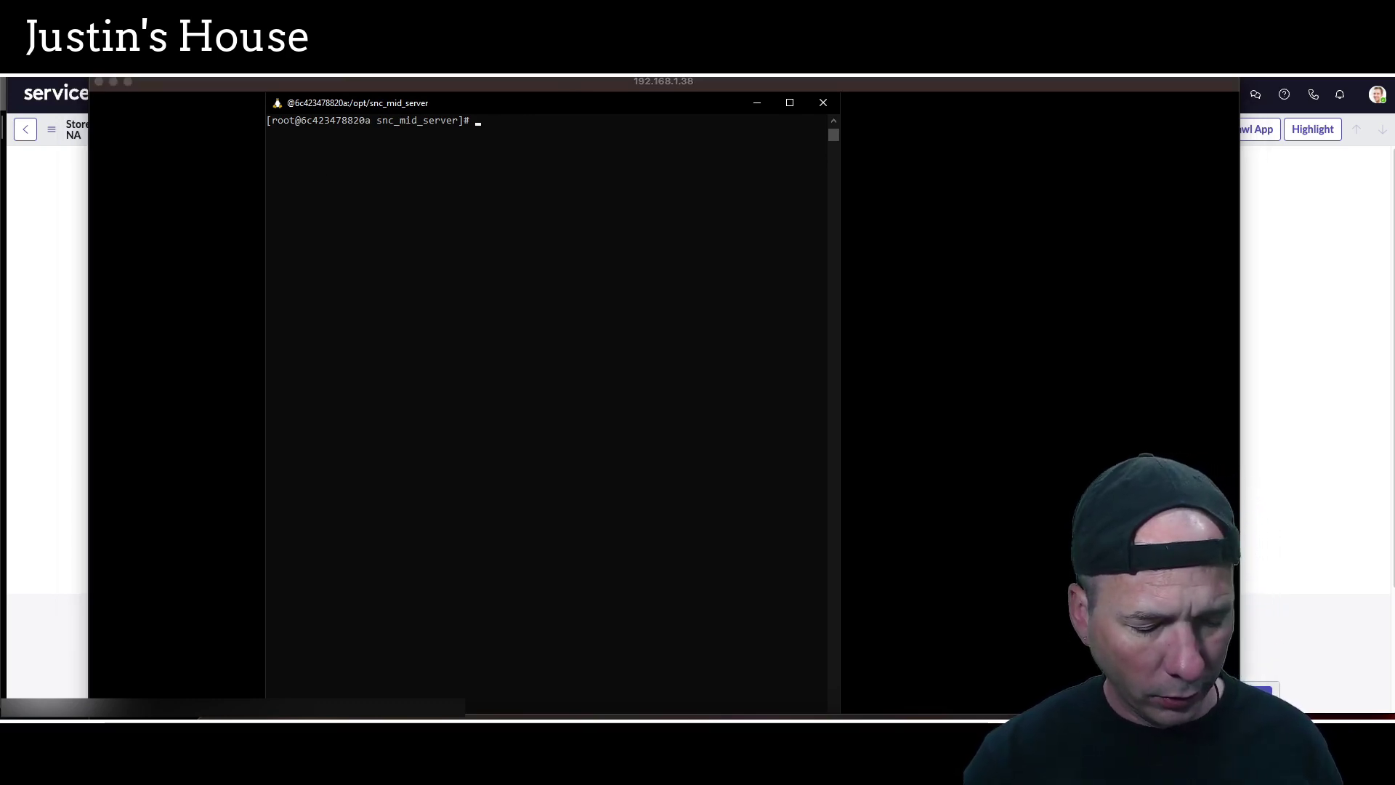
Paste the command /usr/bin/chromium-browser --headless --no-sandbox --disable-gpu --disable-dev-shm-usage --screenshot APPLICATION_URL at the terminal prompt
click(472, 85)
right_click(481, 102)
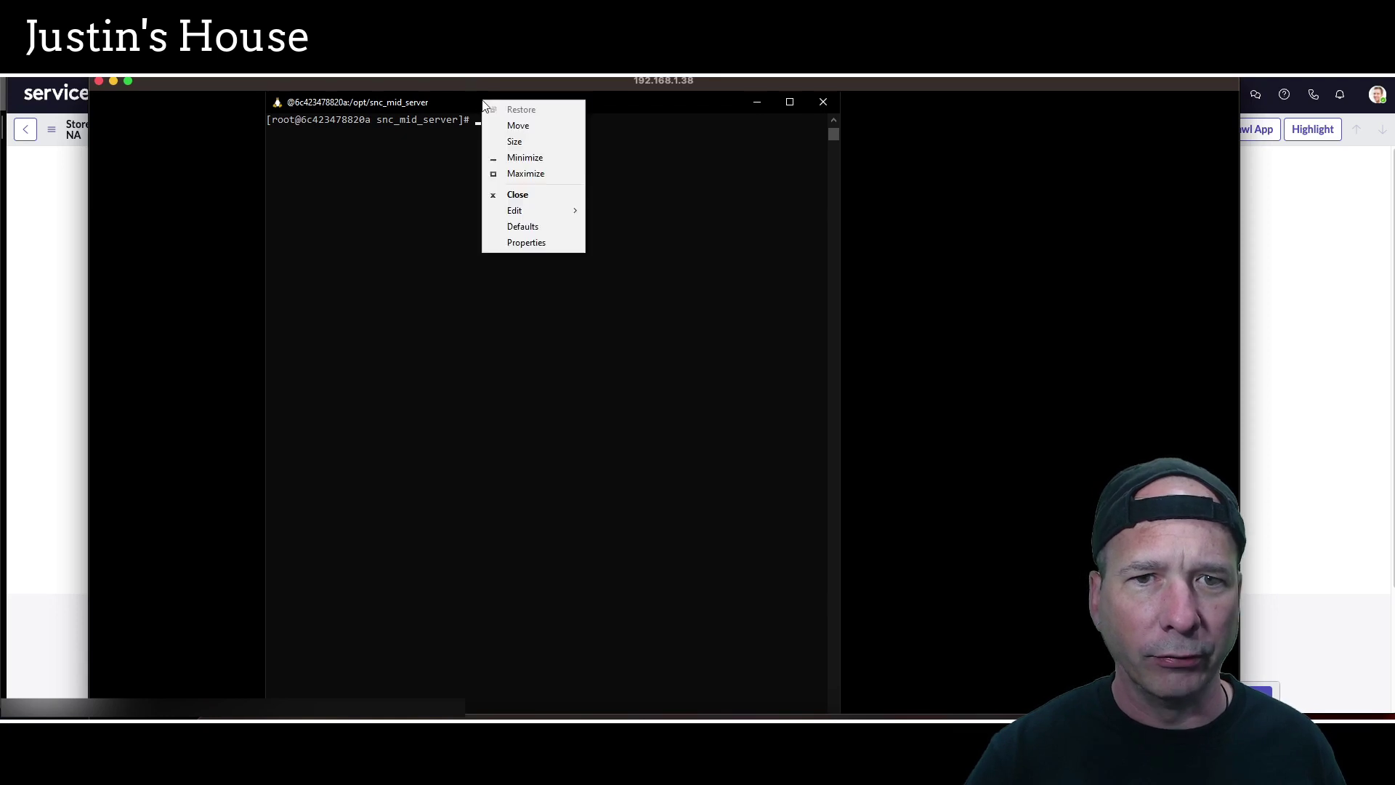
mouse_move(532, 211)
click(638, 238)
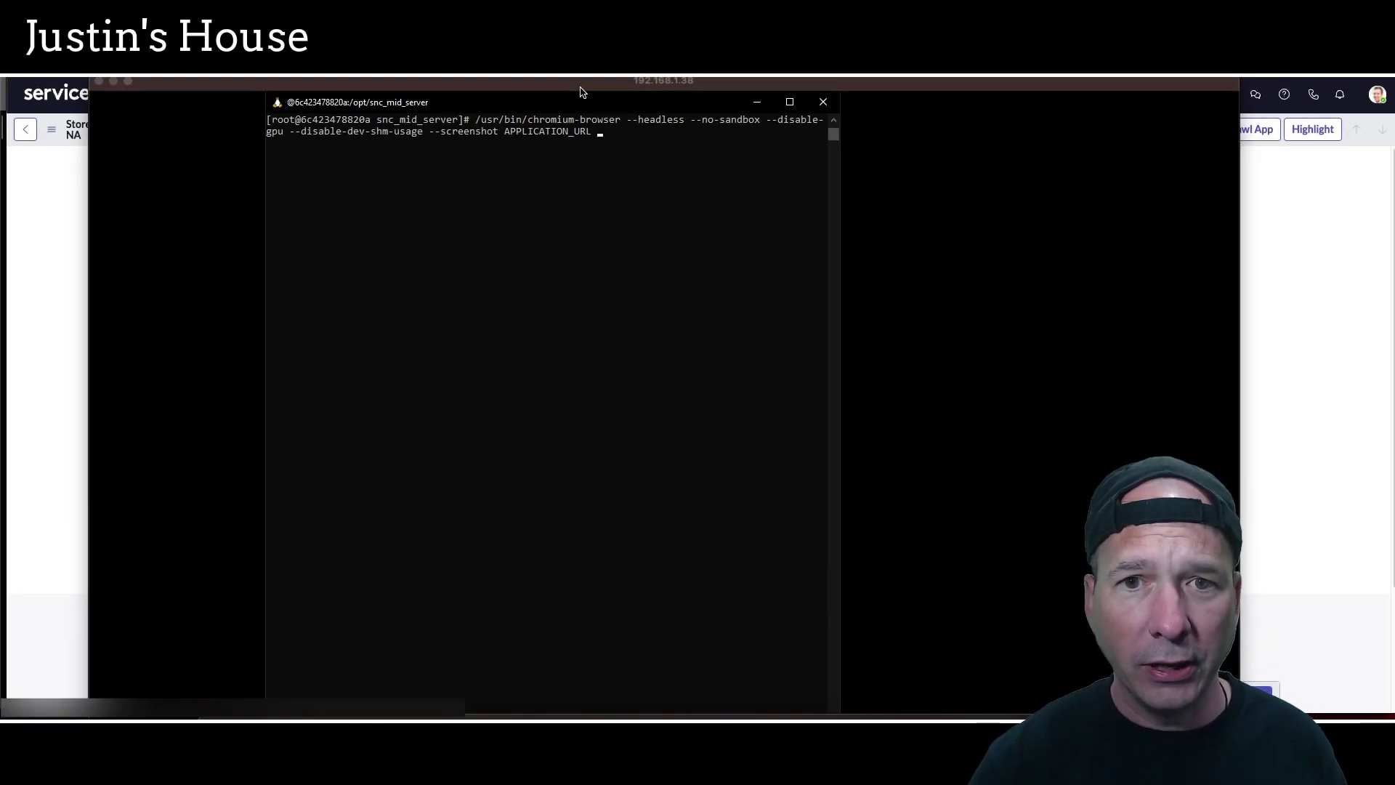
Remove the APPLICATION_URL placeholder from the end of the Chromium screenshot command
click(581, 93)
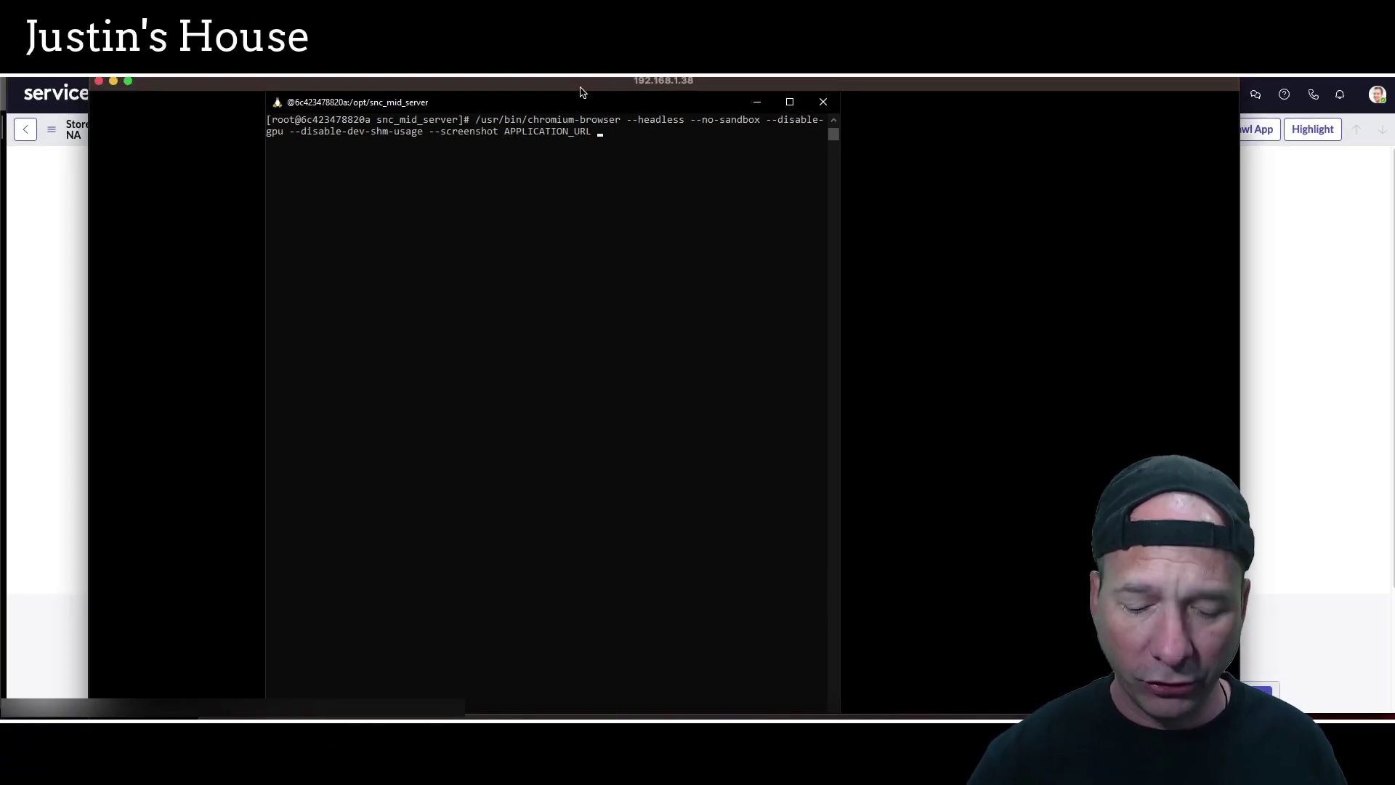
key(BackSpace)
key(BackSpace)
key(BackSpace)
key(BackSpace)
key(BackSpace)
key(BackSpace)
key(BackSpace)
key(BackSpace)
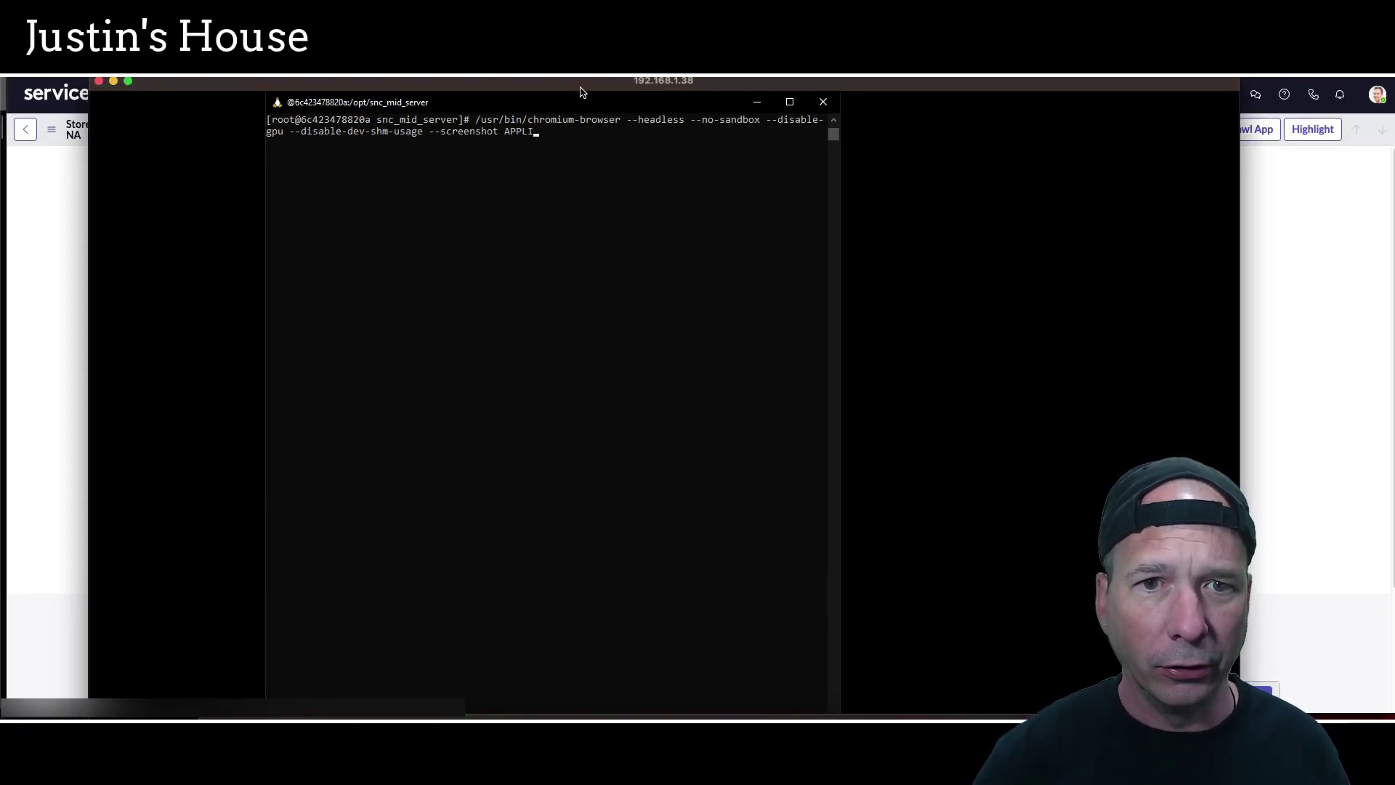
key(BackSpace)
key(BackSpace)
Move the remote desktop window out of the way and copy the Location URL from the NA store application record
drag(578, 82, 548, 418)
click(735, 244)
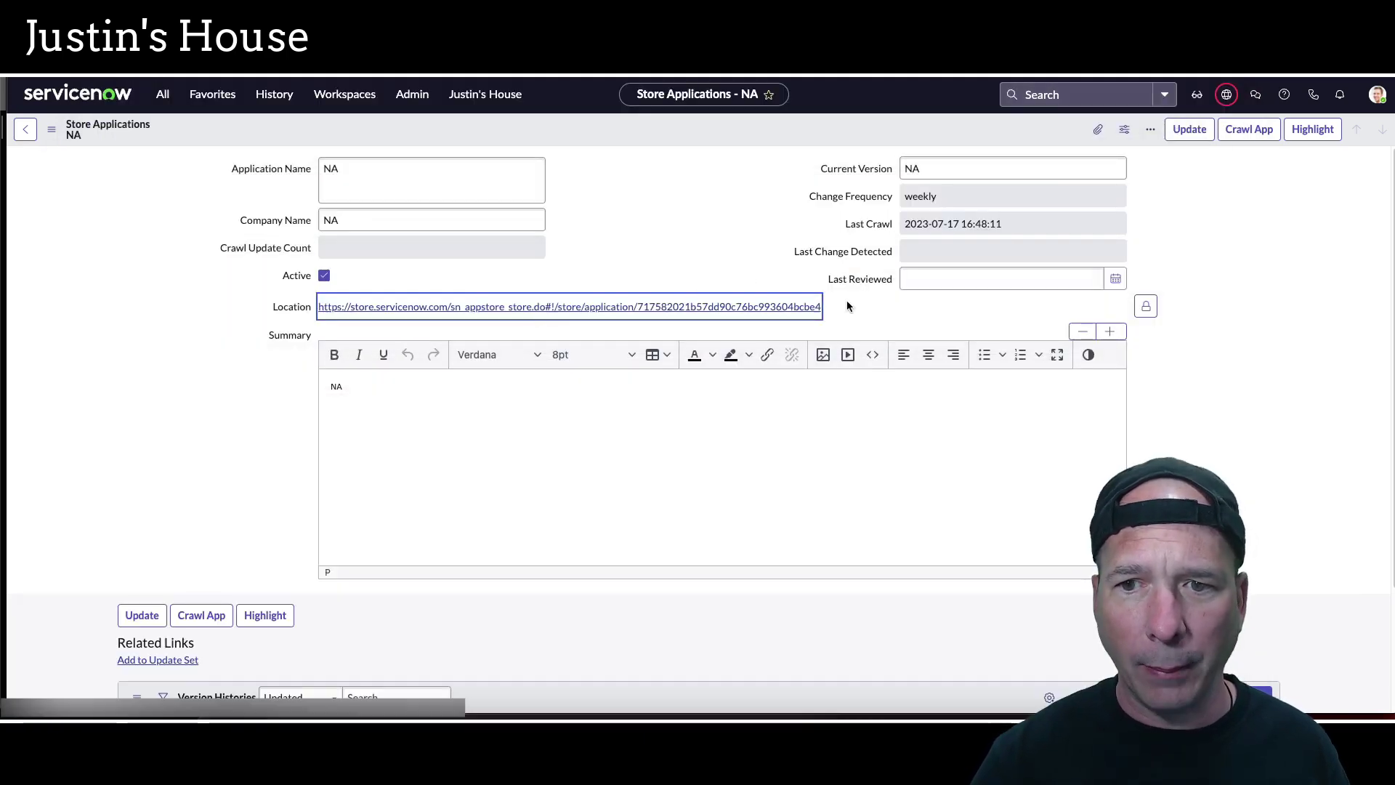
drag(847, 302, 318, 307)
key(super+c)
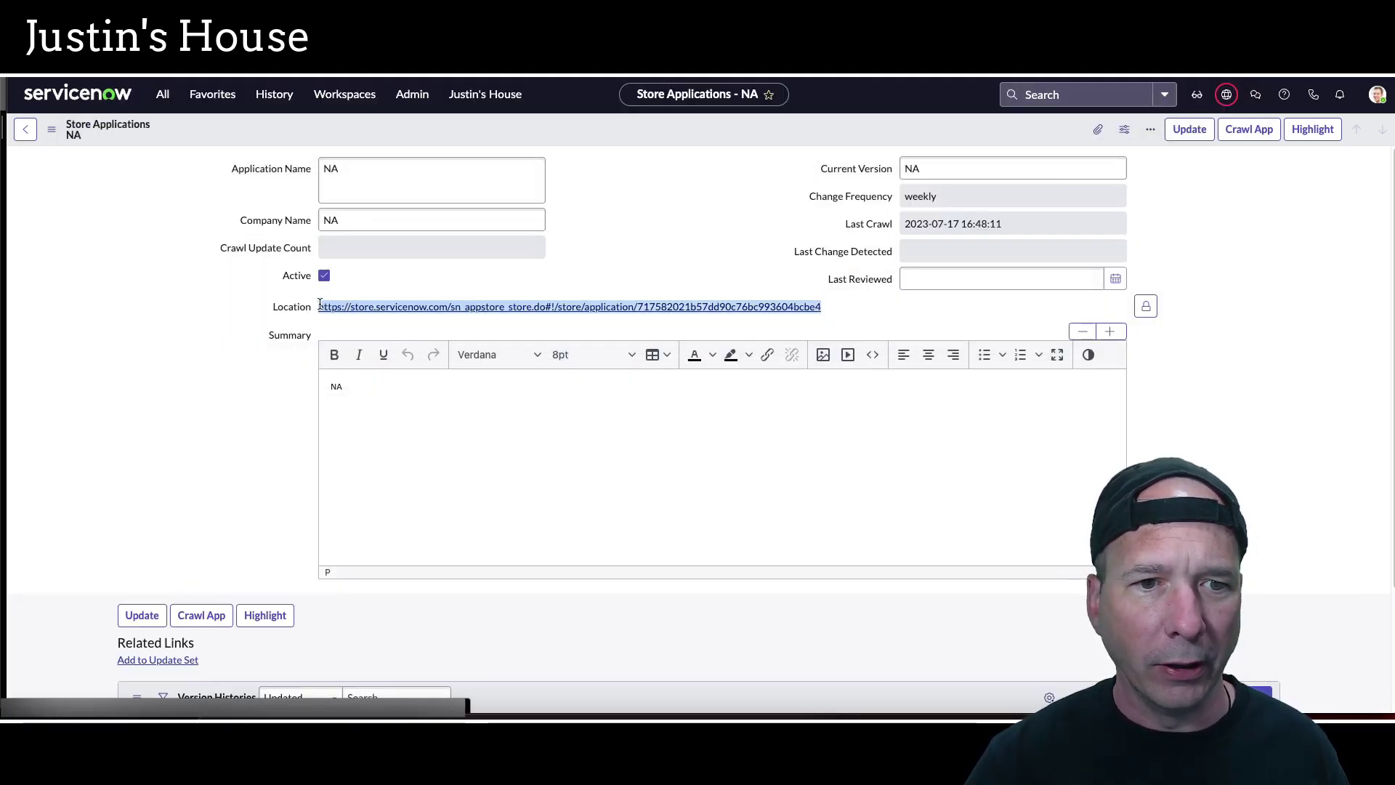
Return to the remote terminal, append the copied Location URL to the Chromium screenshot command and run it
click(1024, 715)
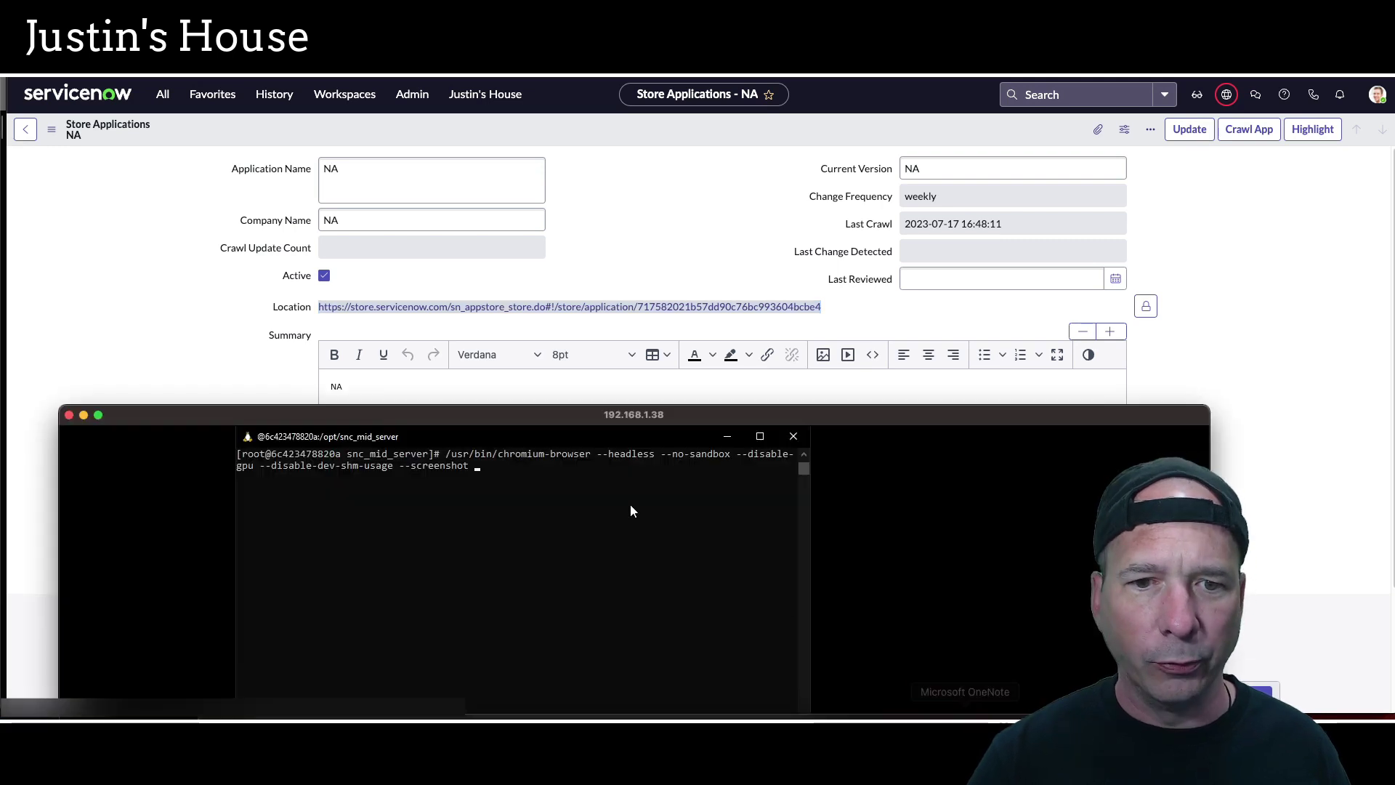
double_click(528, 418)
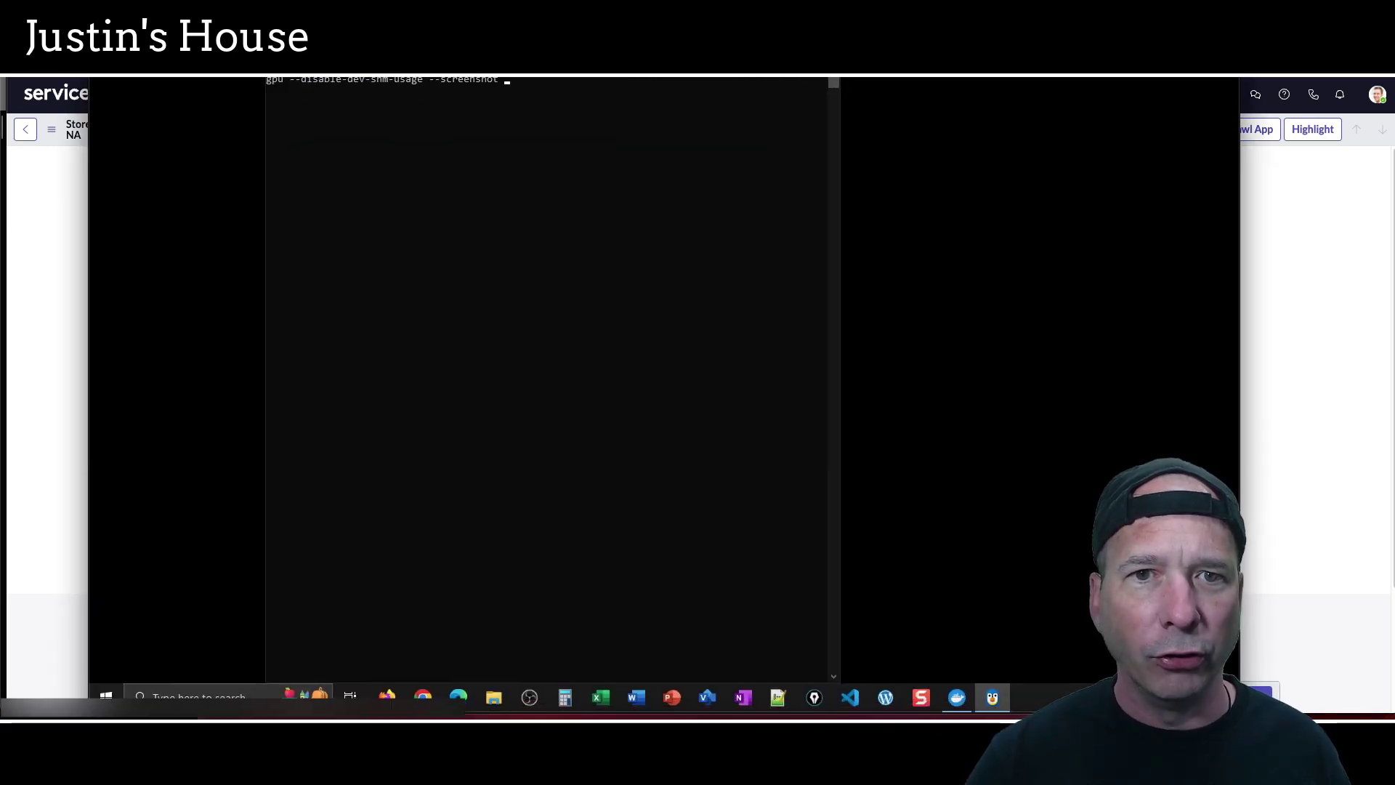
right_click(522, 66)
mouse_move(581, 162)
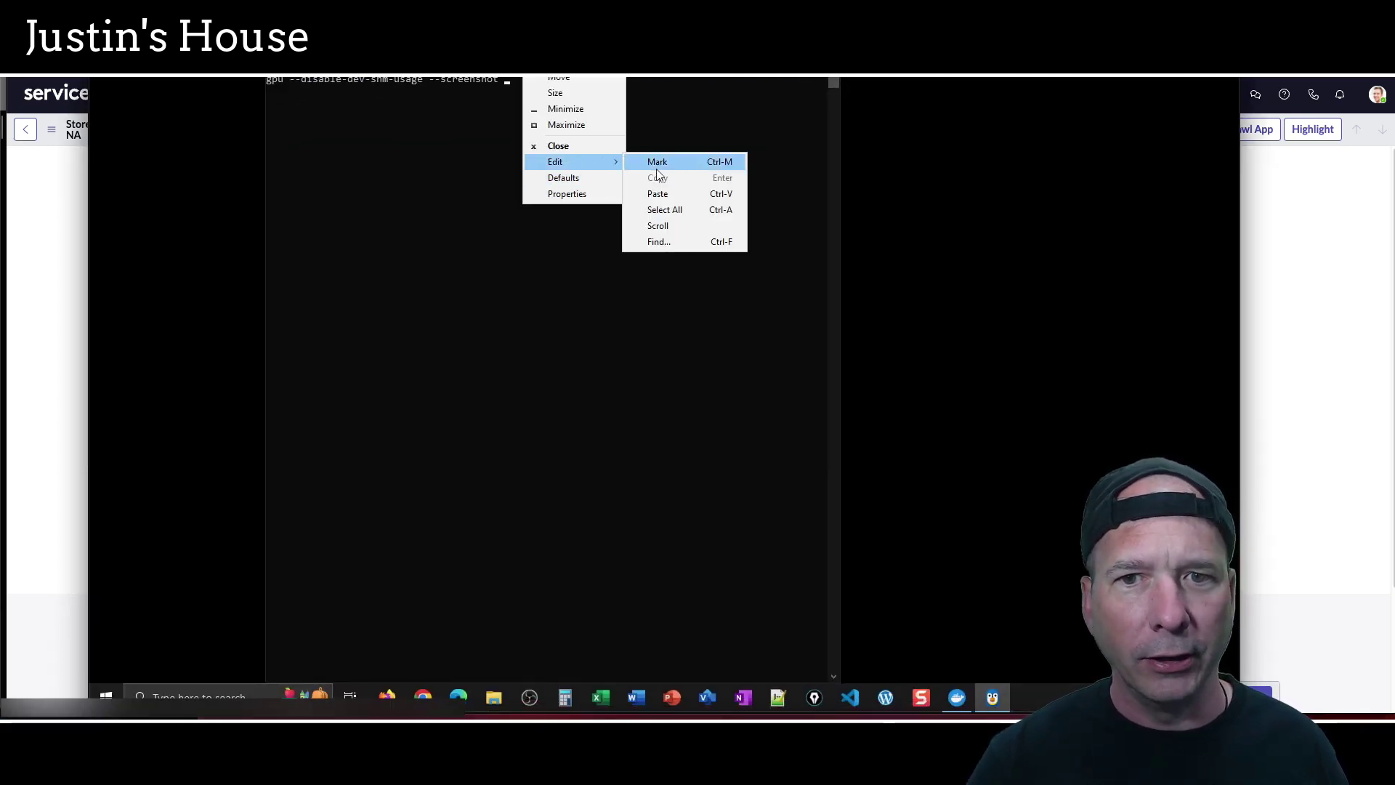
click(655, 192)
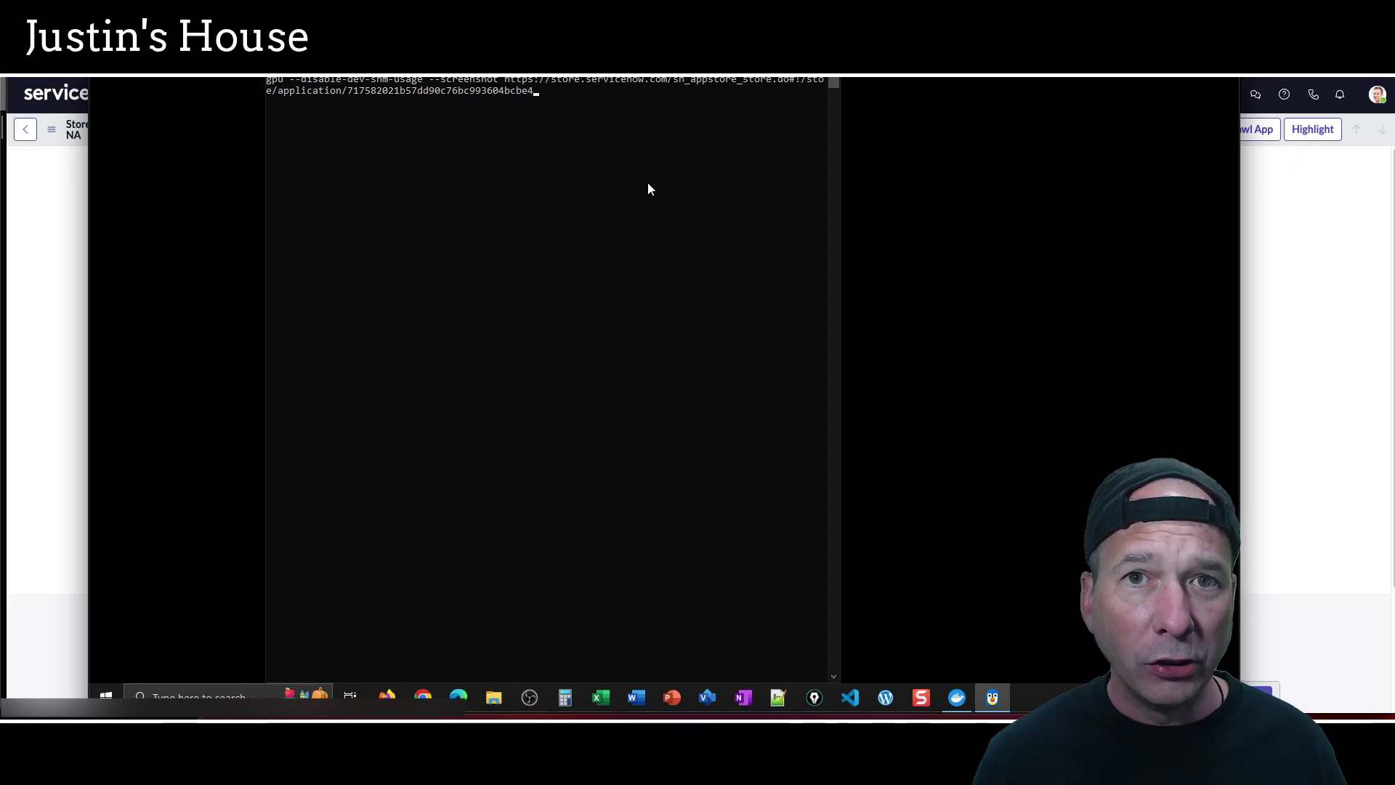
key(Return)
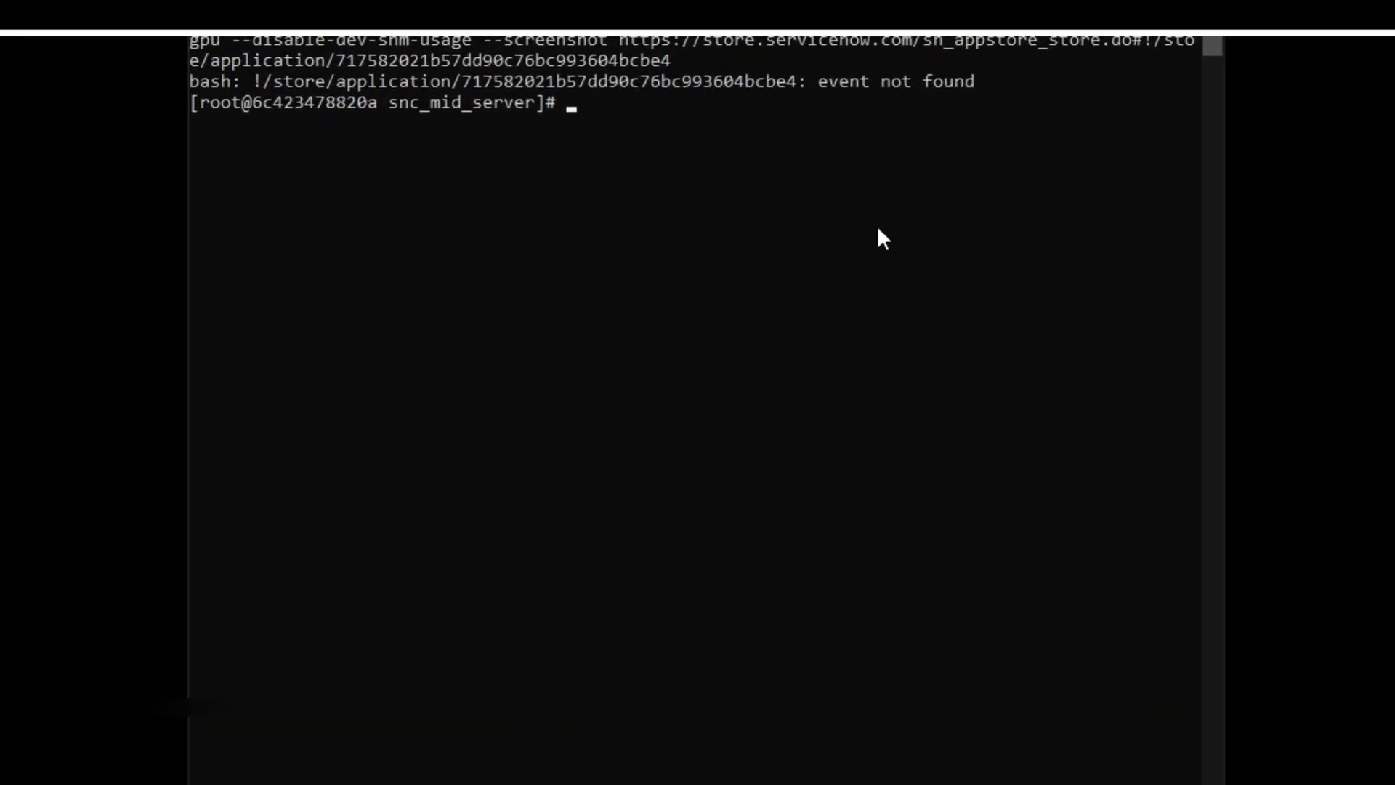
text(clear)
key(BackSpace)
key(BackSpace)
key(BackSpace)
key(BackSpace)
key(BackSpace)
text(exit)
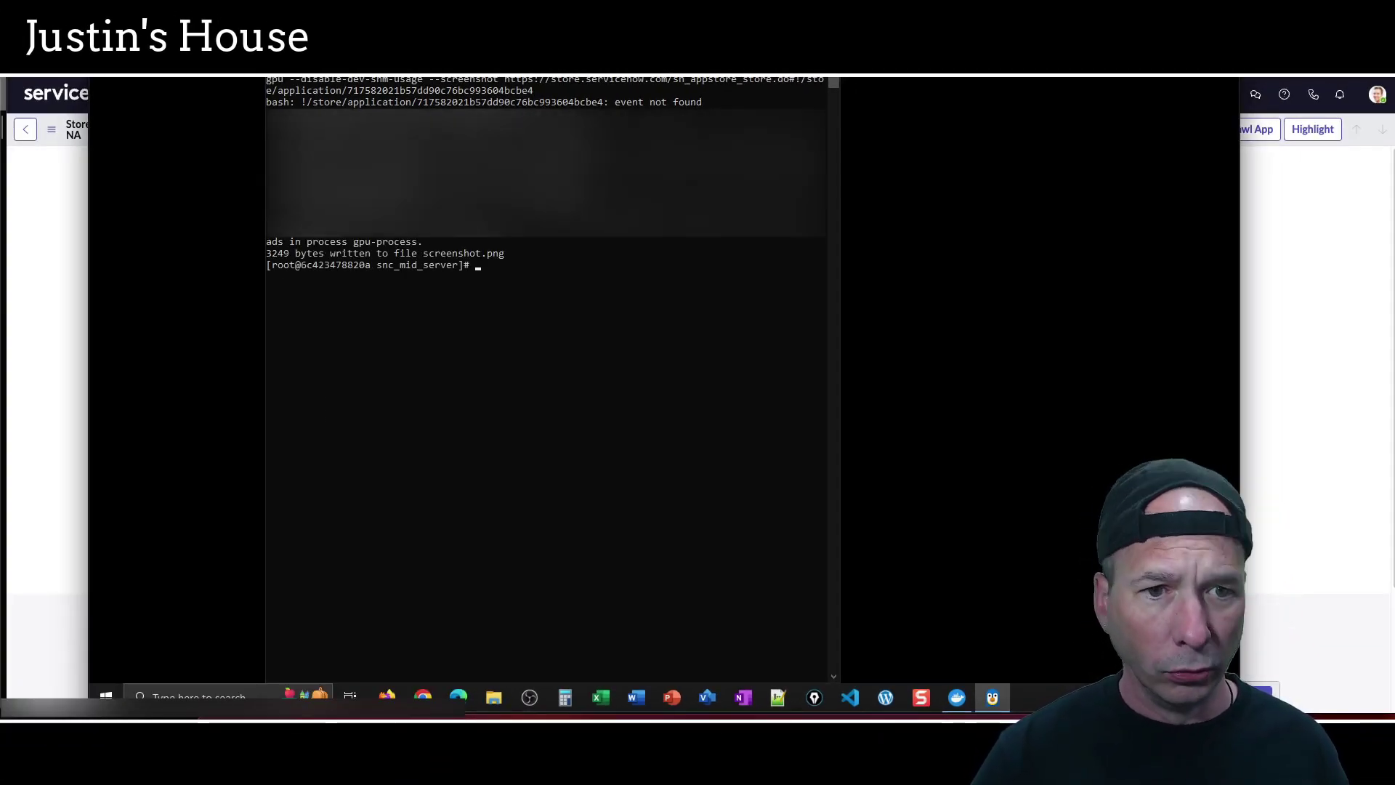
Clear the terminal and run the pasted Chromium screenshot command with its APPLICATION_URL placeholder
text(clear)
key(Return)
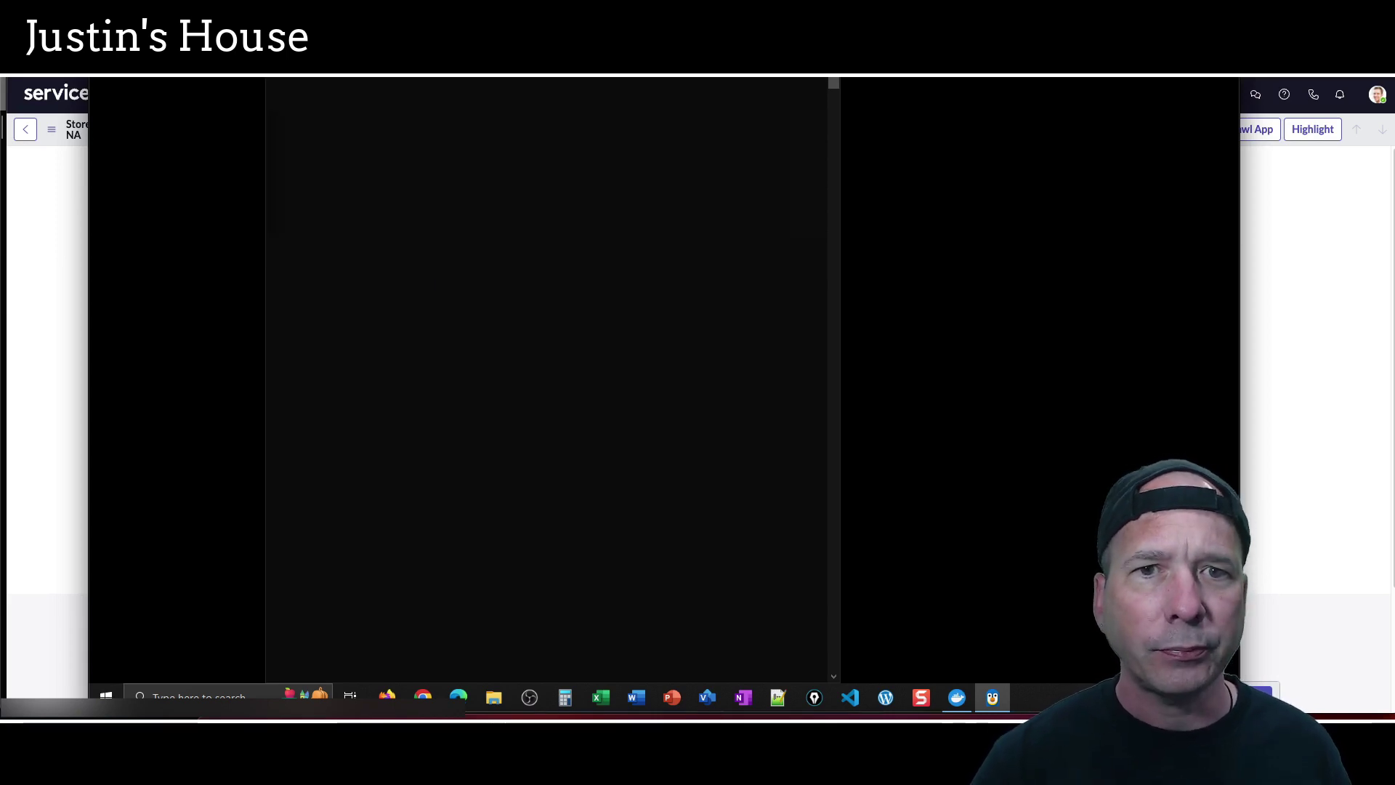
right_click(501, 73)
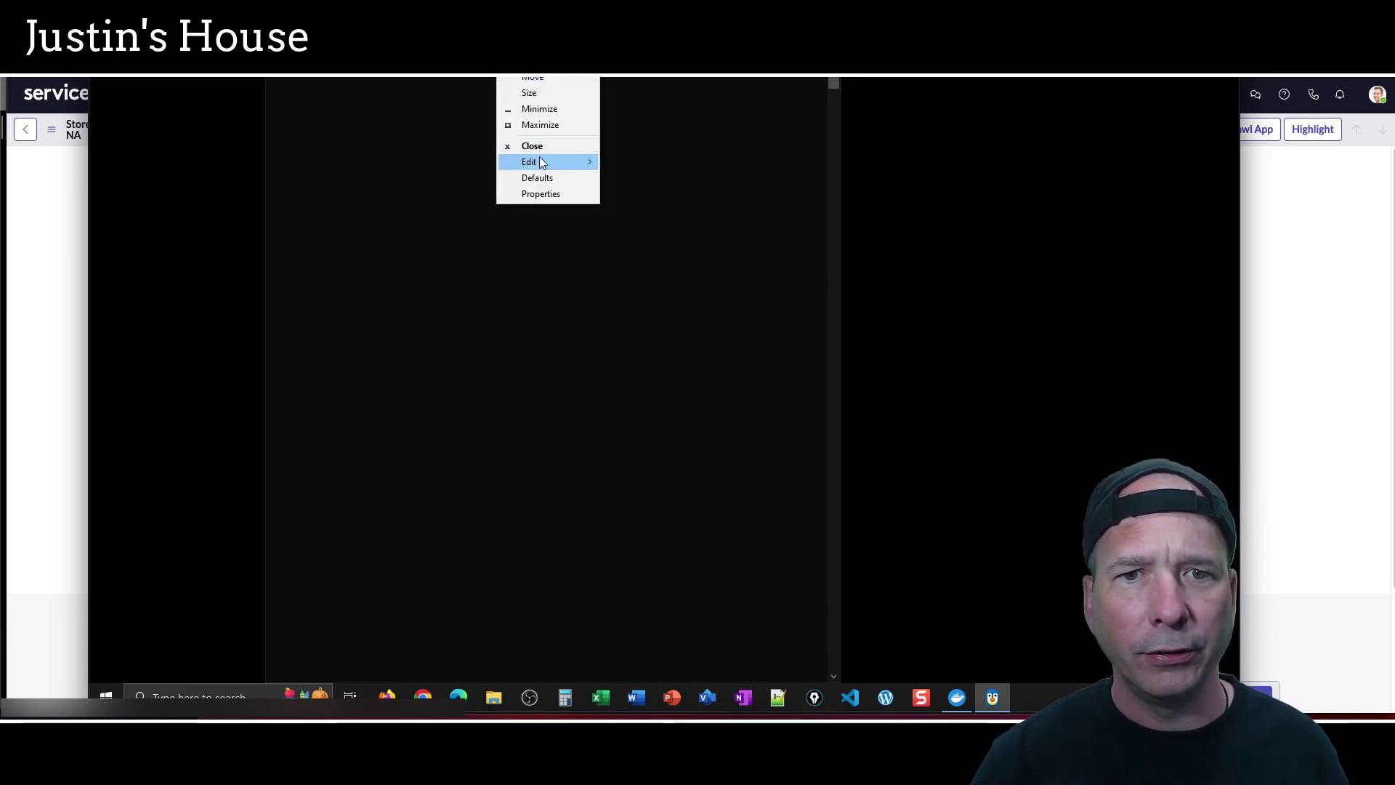
mouse_move(537, 161)
click(630, 192)
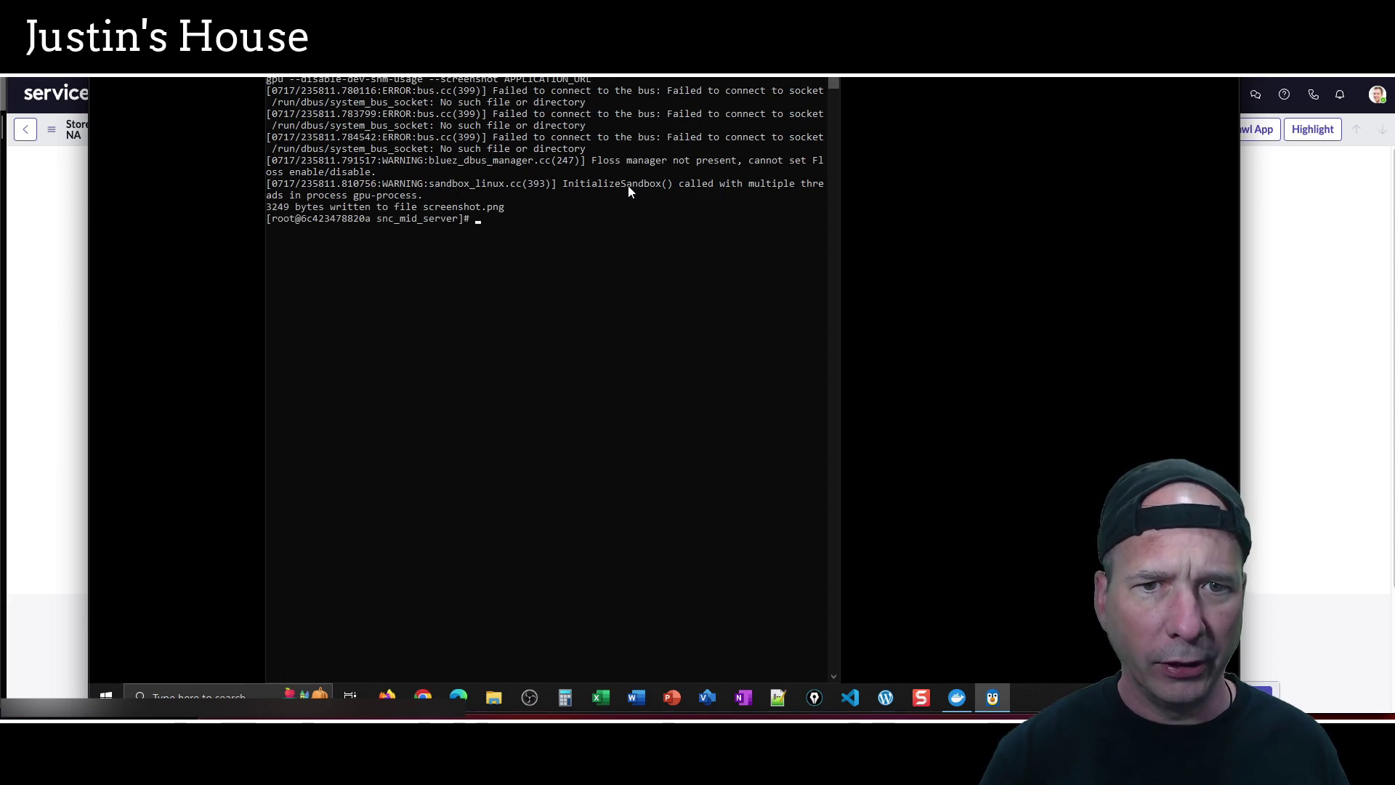
Clear the terminal and paste the headless Chromium screenshot command with the APPLICATION_URL placeholder, leaving it unexecuted
text(clear)
key(Return)
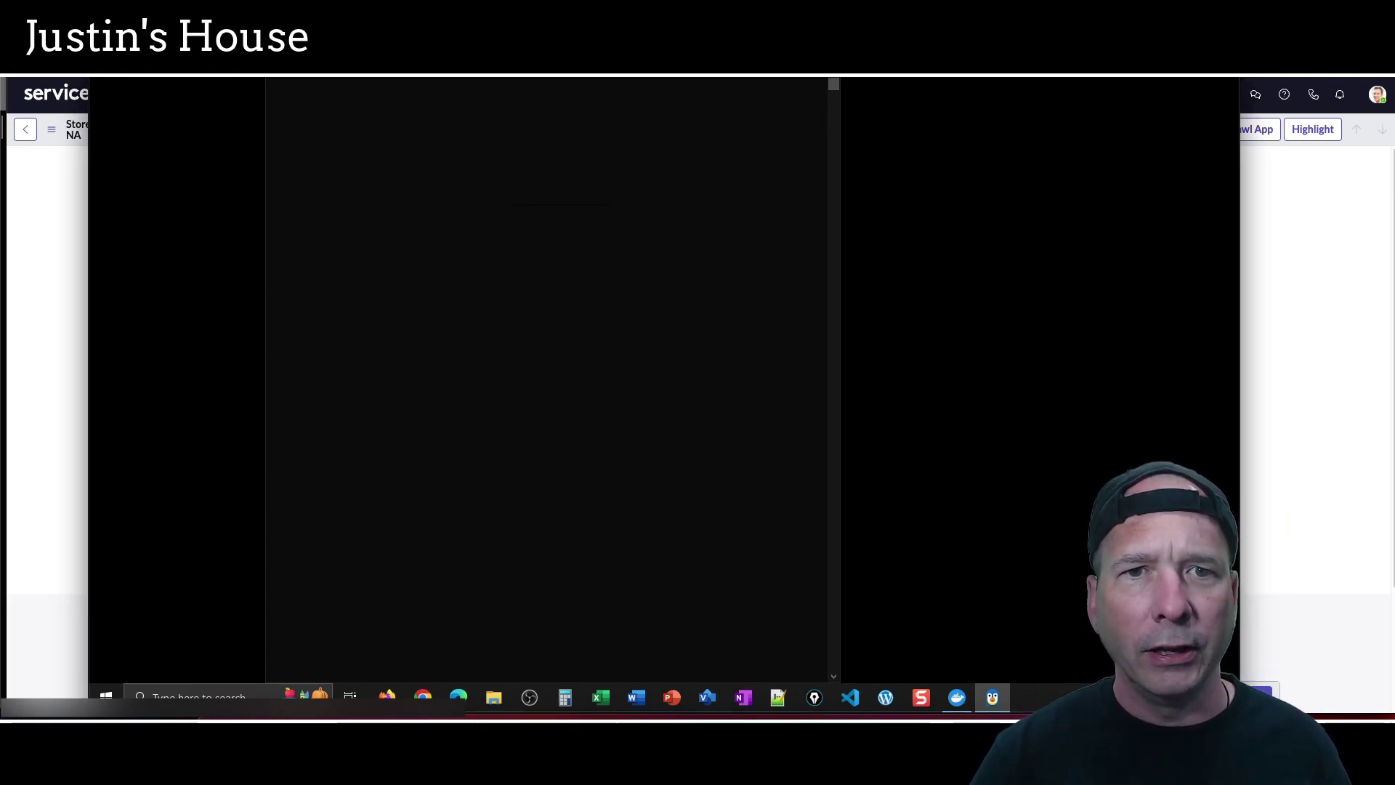
right_click(505, 69)
mouse_move(552, 161)
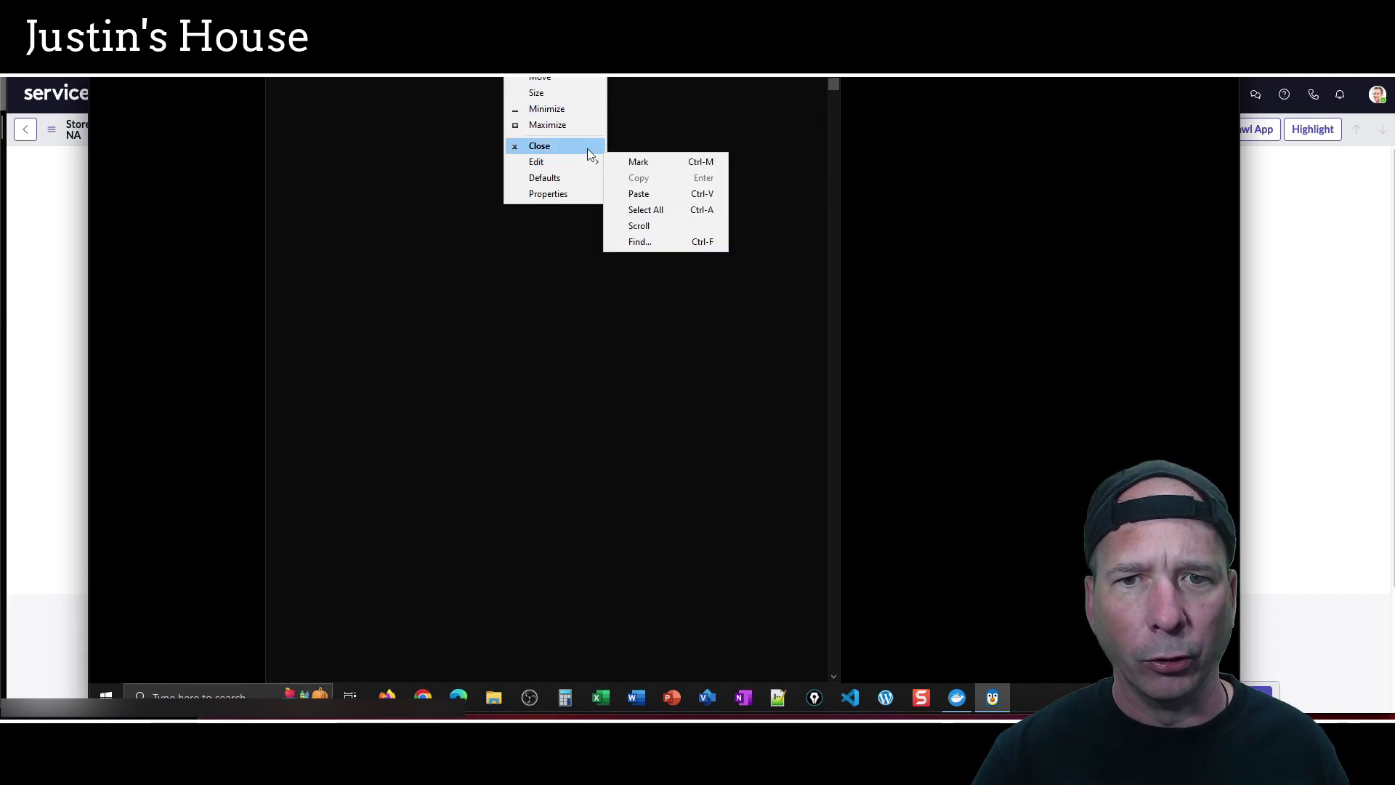
click(636, 194)
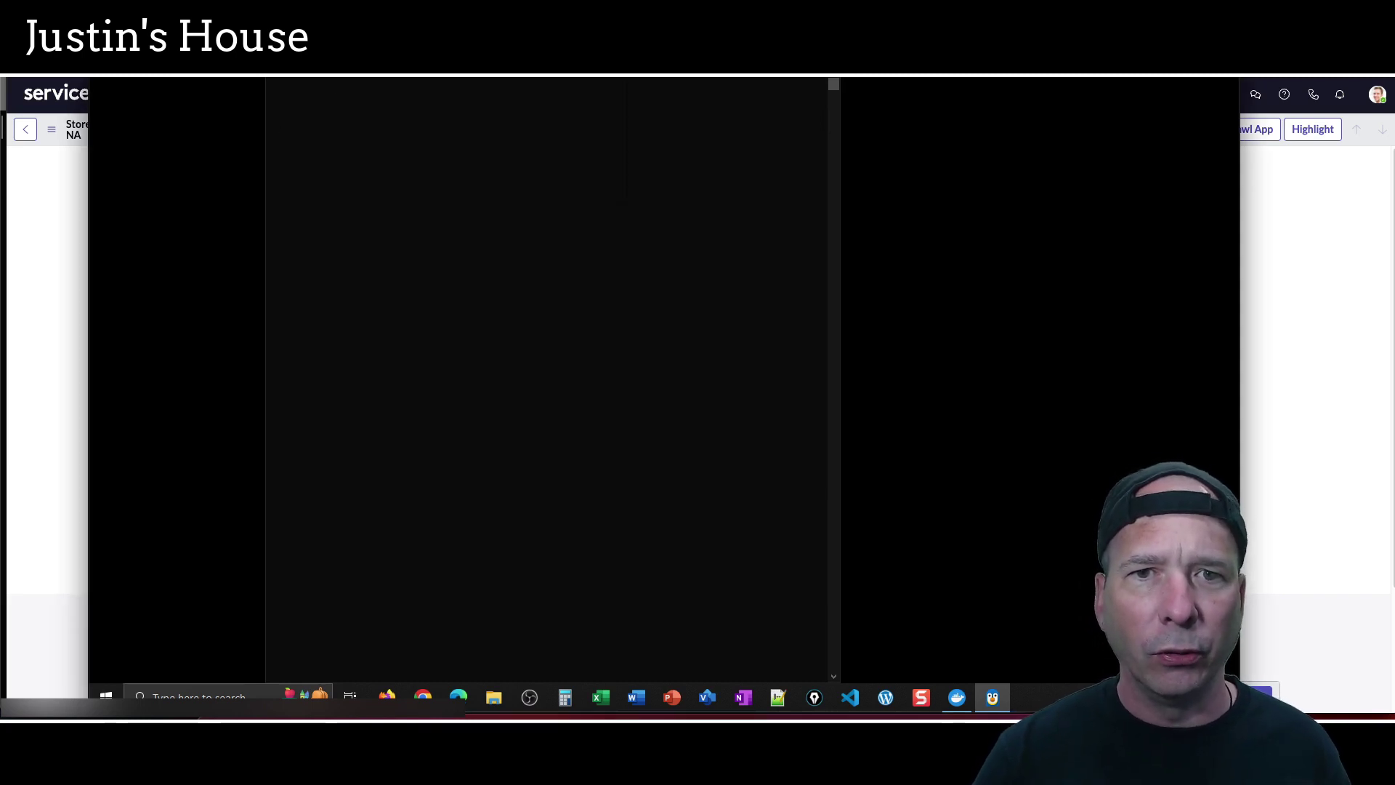
right_click(523, 67)
click(584, 160)
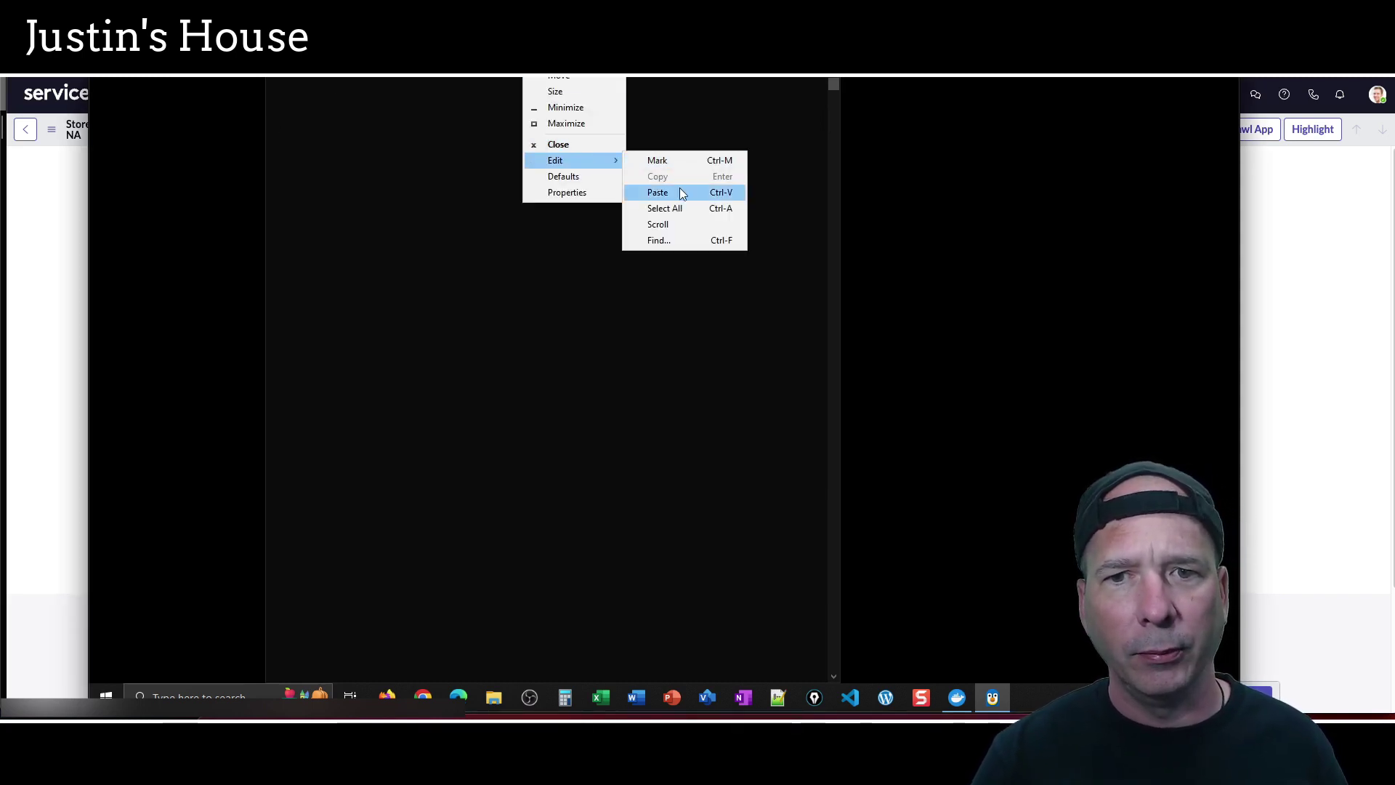
click(682, 193)
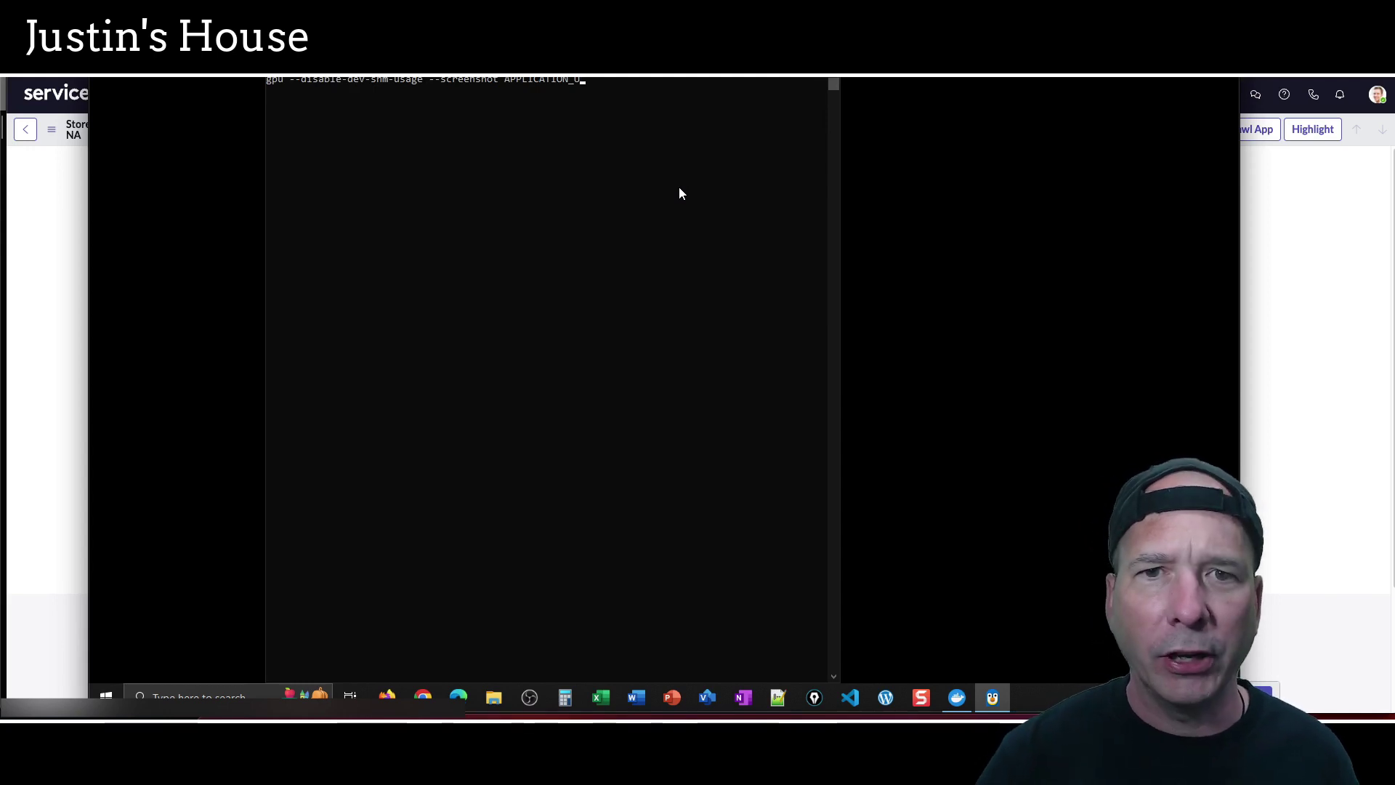
Delete the APPLICATION_URL placeholder after --screenshot in the pasted command
key(BackSpace)
key(BackSpace)
key(BackSpace)
key(BackSpace)
key(BackSpace)
key(BackSpace)
key(BackSpace)
key(BackSpace)
key(BackSpace)
key(BackSpace)
key(BackSpace)
key(BackSpace)
key(BackSpace)
key(BackSpace)
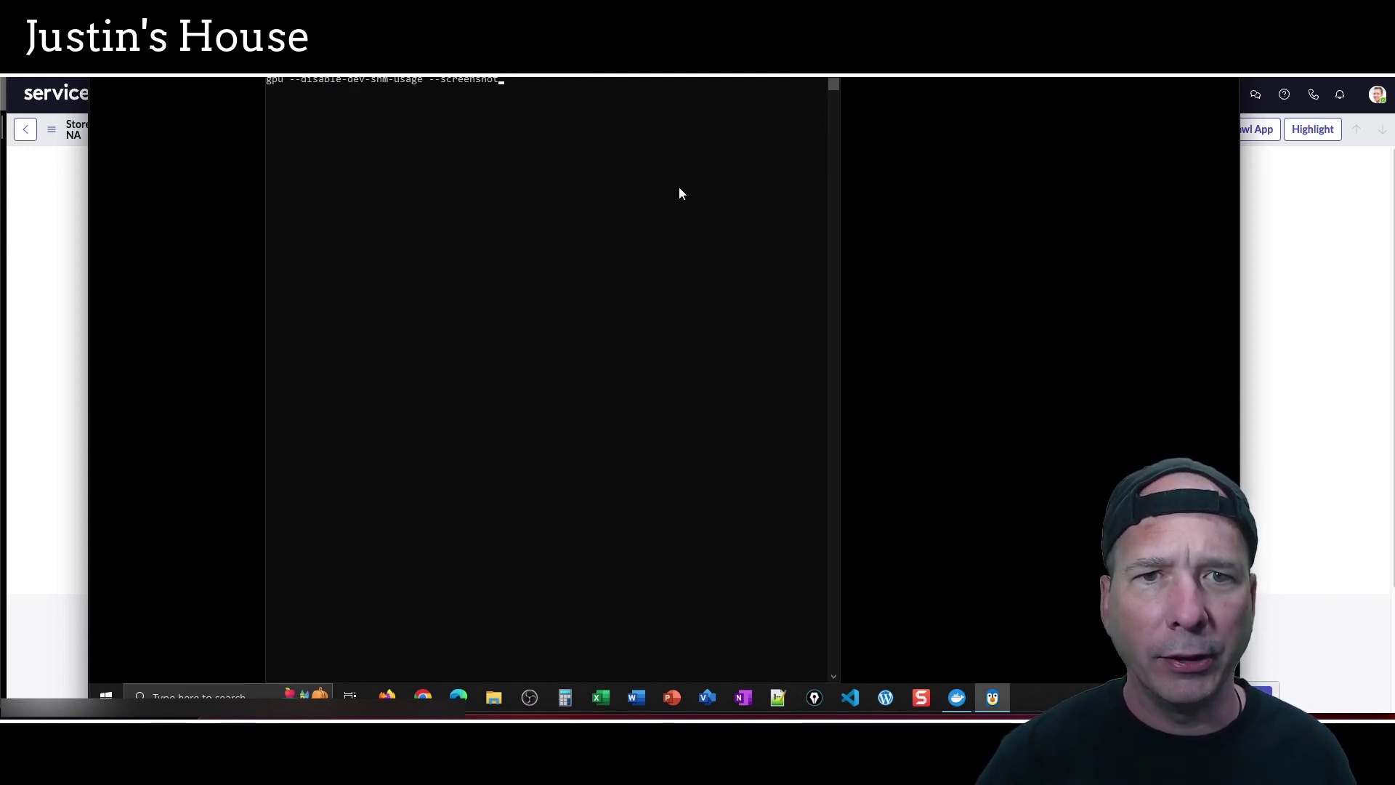
Switch between the ServiceNow record and the remote terminal, and paste the copied Location URL after --screenshot in the Chromium command
click(42, 301)
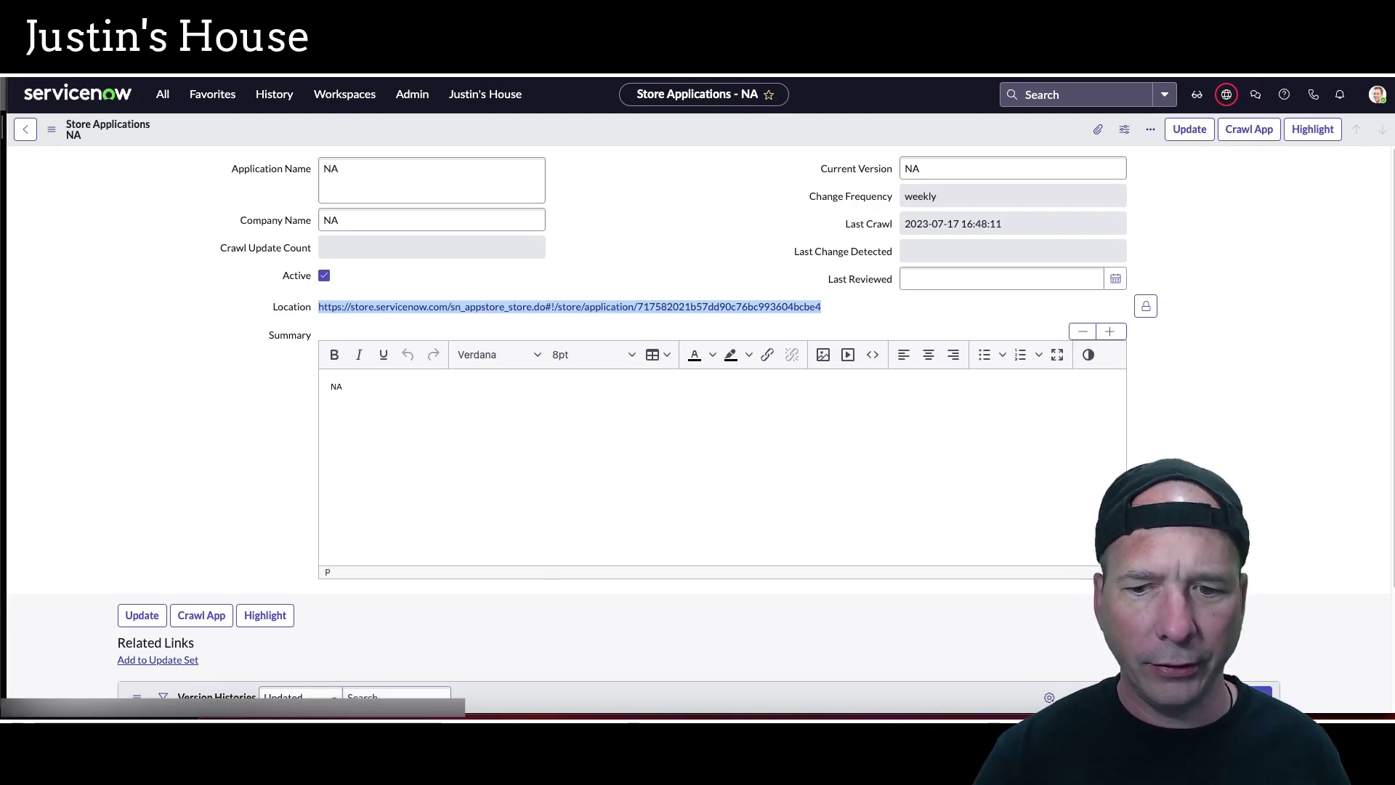
click(992, 698)
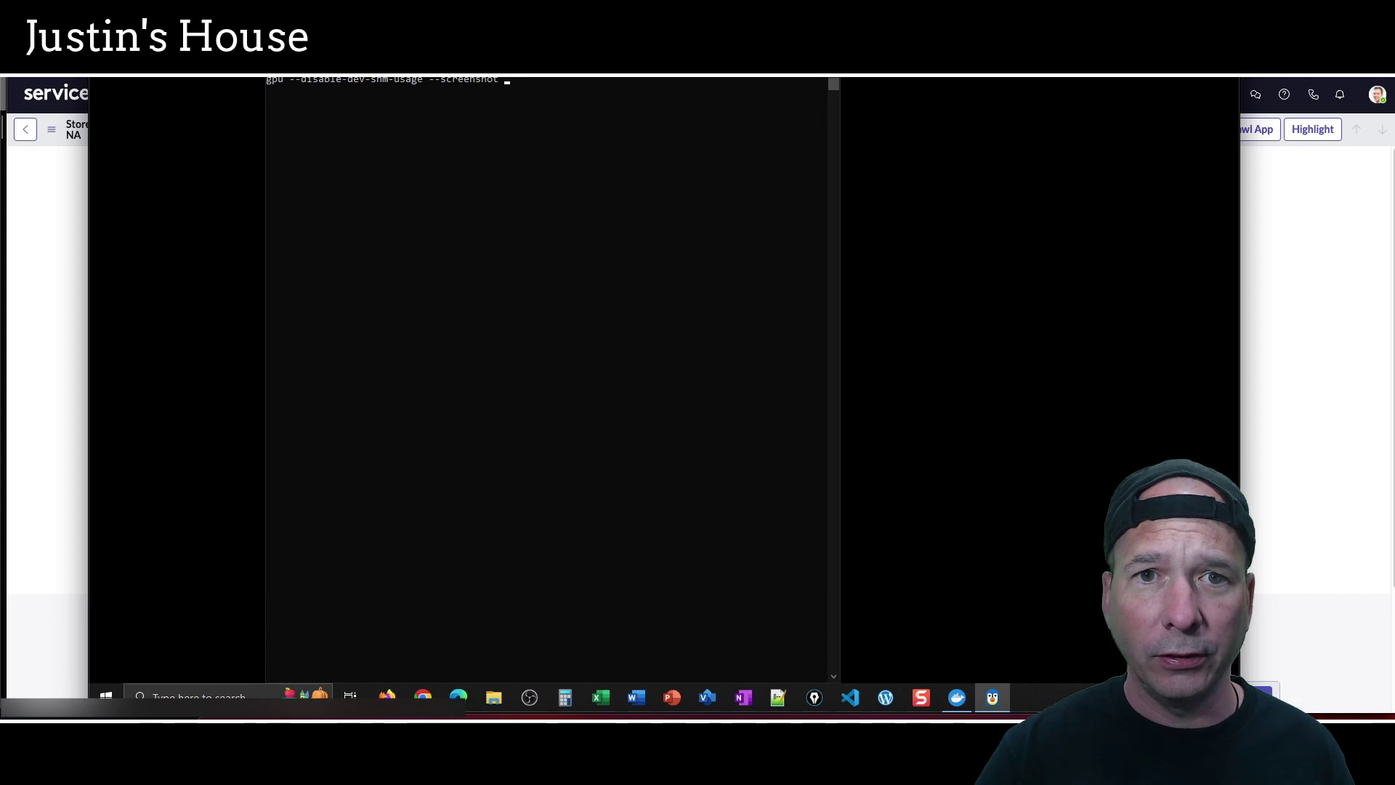
right_click(513, 75)
mouse_move(574, 157)
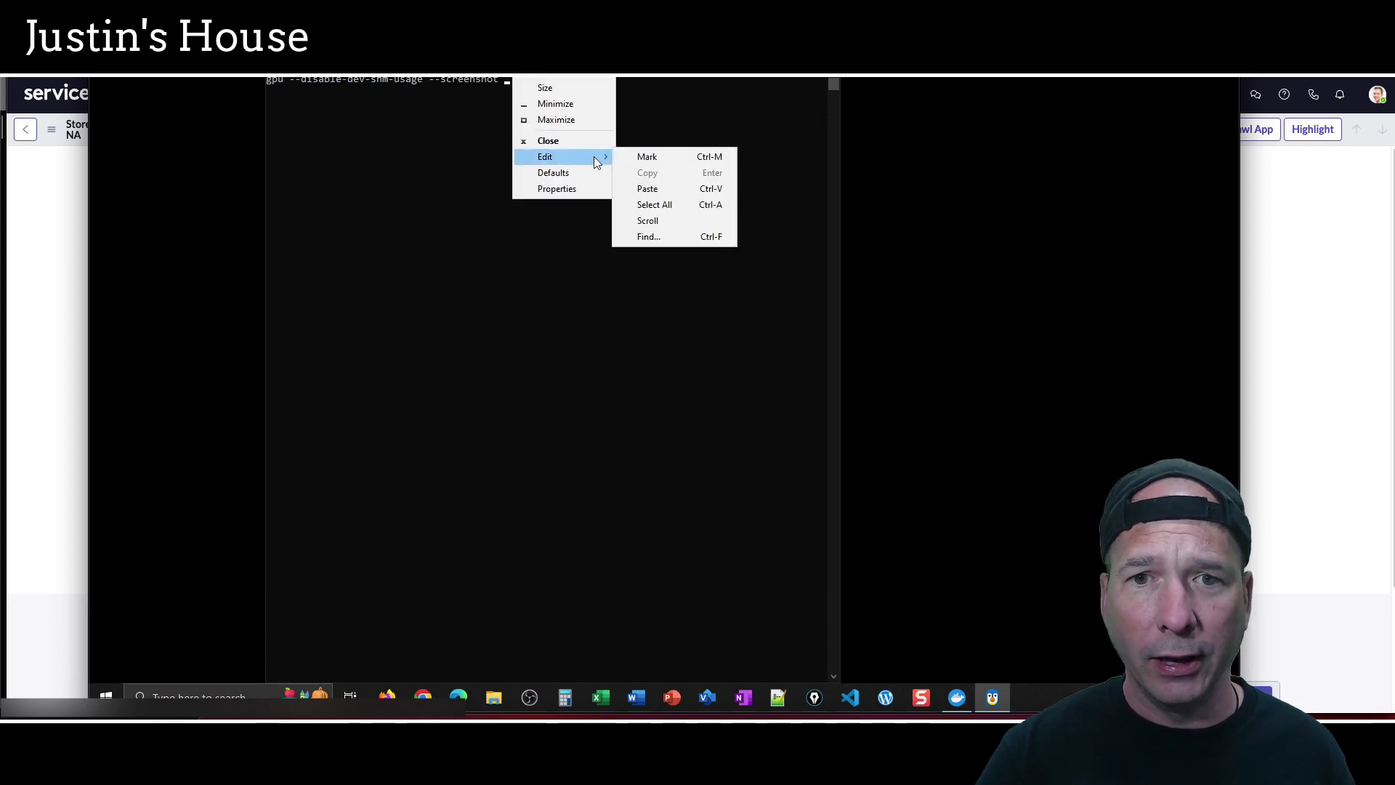
click(650, 190)
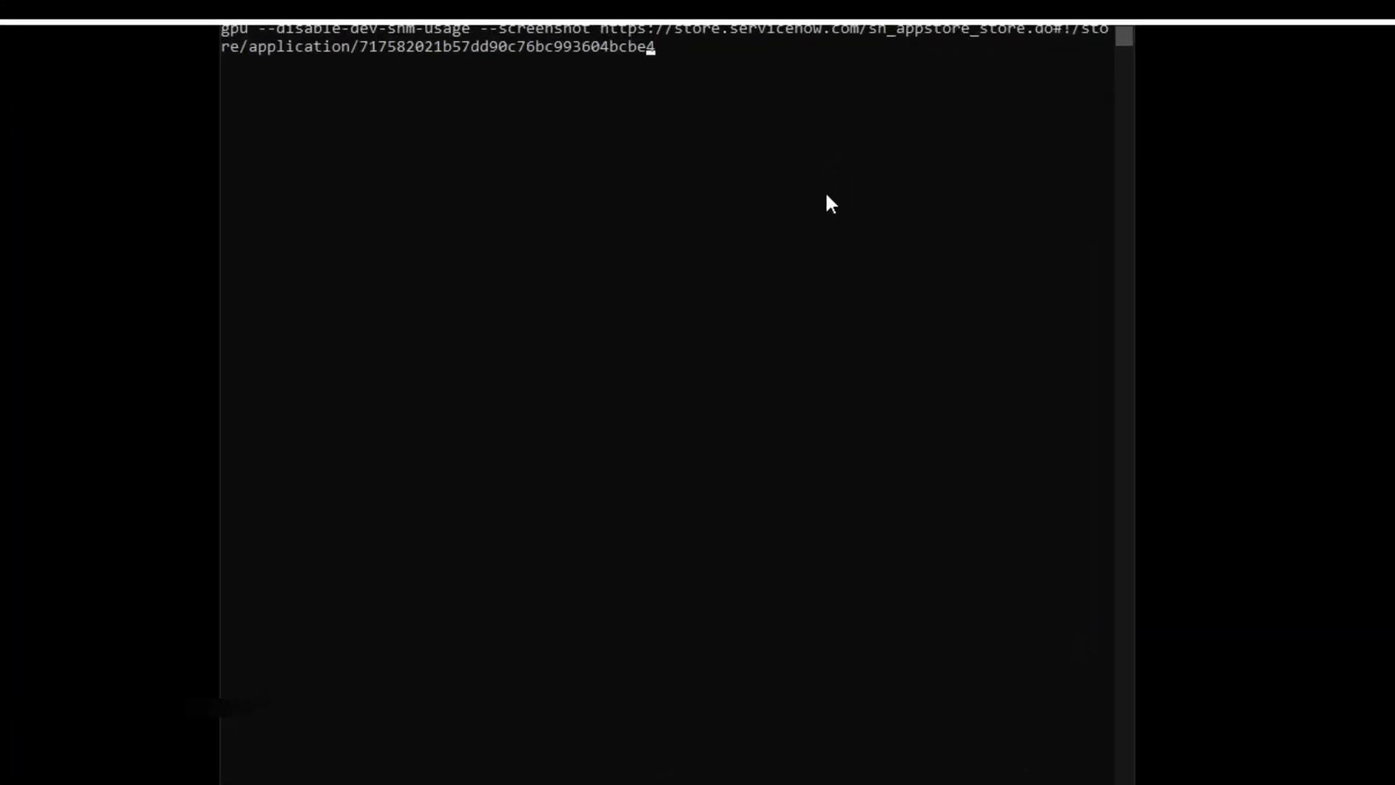
Escape the exclamation mark in the pasted store URL with a backslash and run the Chromium screenshot command
key(Left)
key(Left)
key(Left)
key(Left)
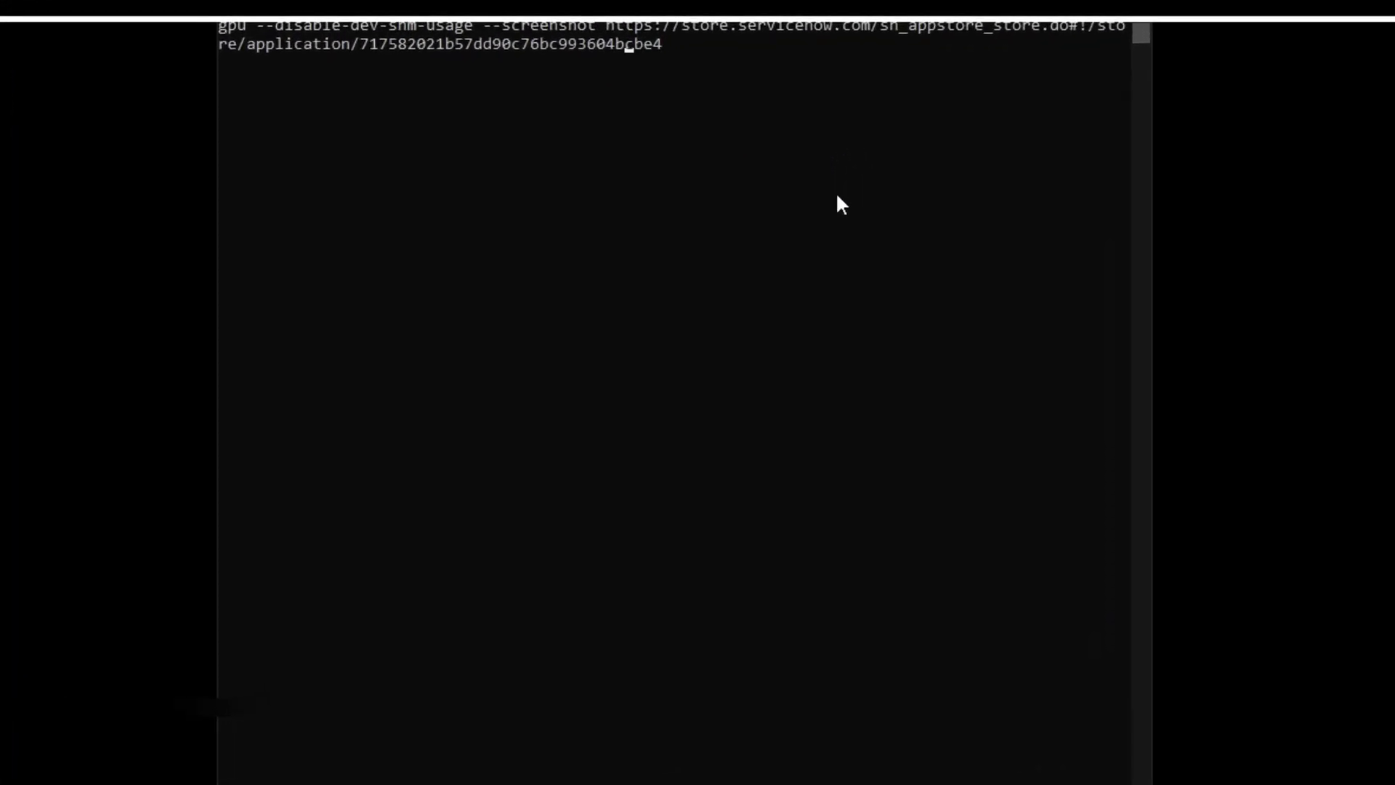
key(Left)
key(Left)
key(Left)
key(Left)
key(Left)
key(Left)
key(Left)
key(Left)
key(Left)
key(Left)
key(Left)
key(Left)
key(Left)
key(Left)
key(Left)
key(Left)
key(Left)
key(Left)
key(Left)
key(Left)
key(Left)
key(Left)
key(Left)
key(Left)
key(Left)
key(Left)
key(Left)
key(Left)
key(Left)
key(Left)
key(Left)
key(Left)
key(Left)
key(Left)
key(Left)
key(Left)
key(Left)
key(Left)
key(Left)
key(Left)
key(Left)
key(Left)
key(Right)
key(Right)
text(\)
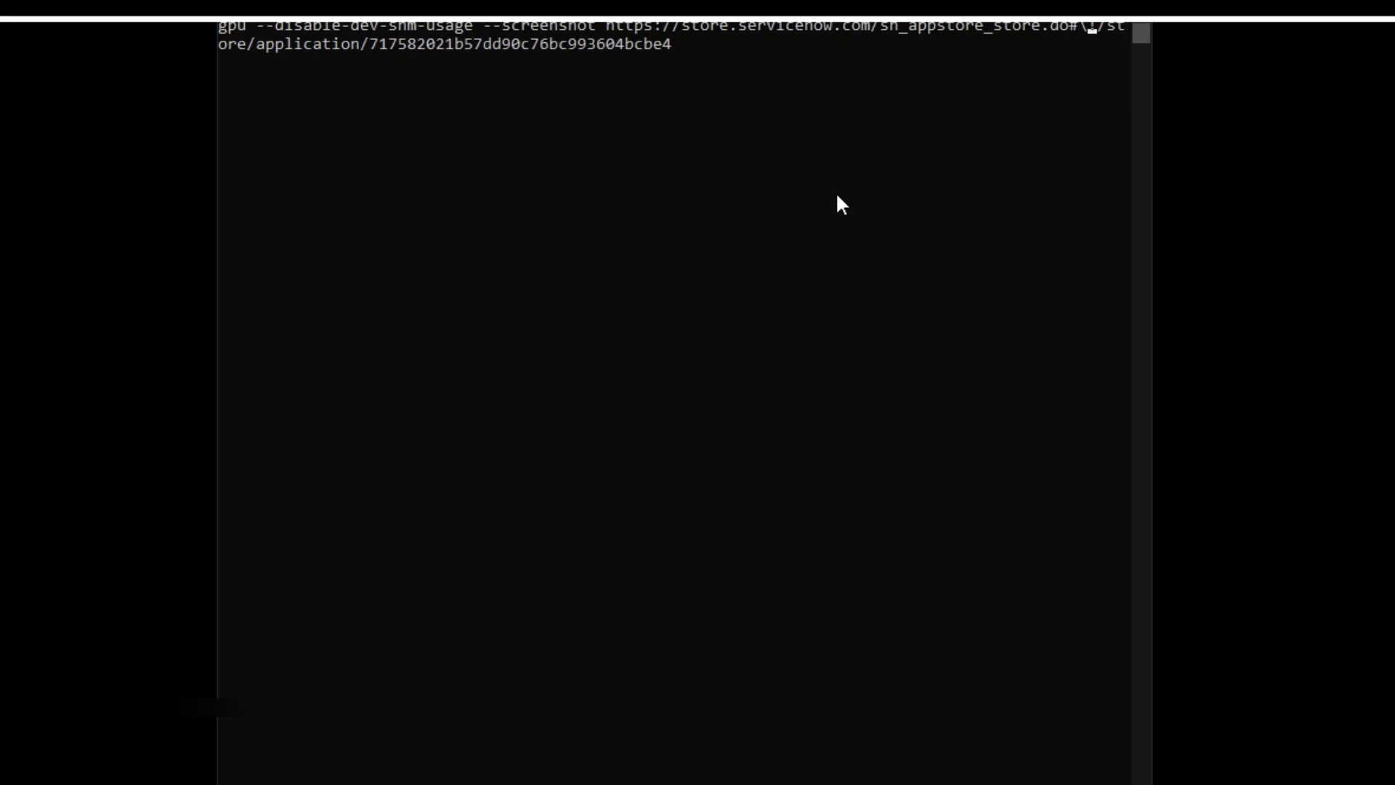
key(Return)
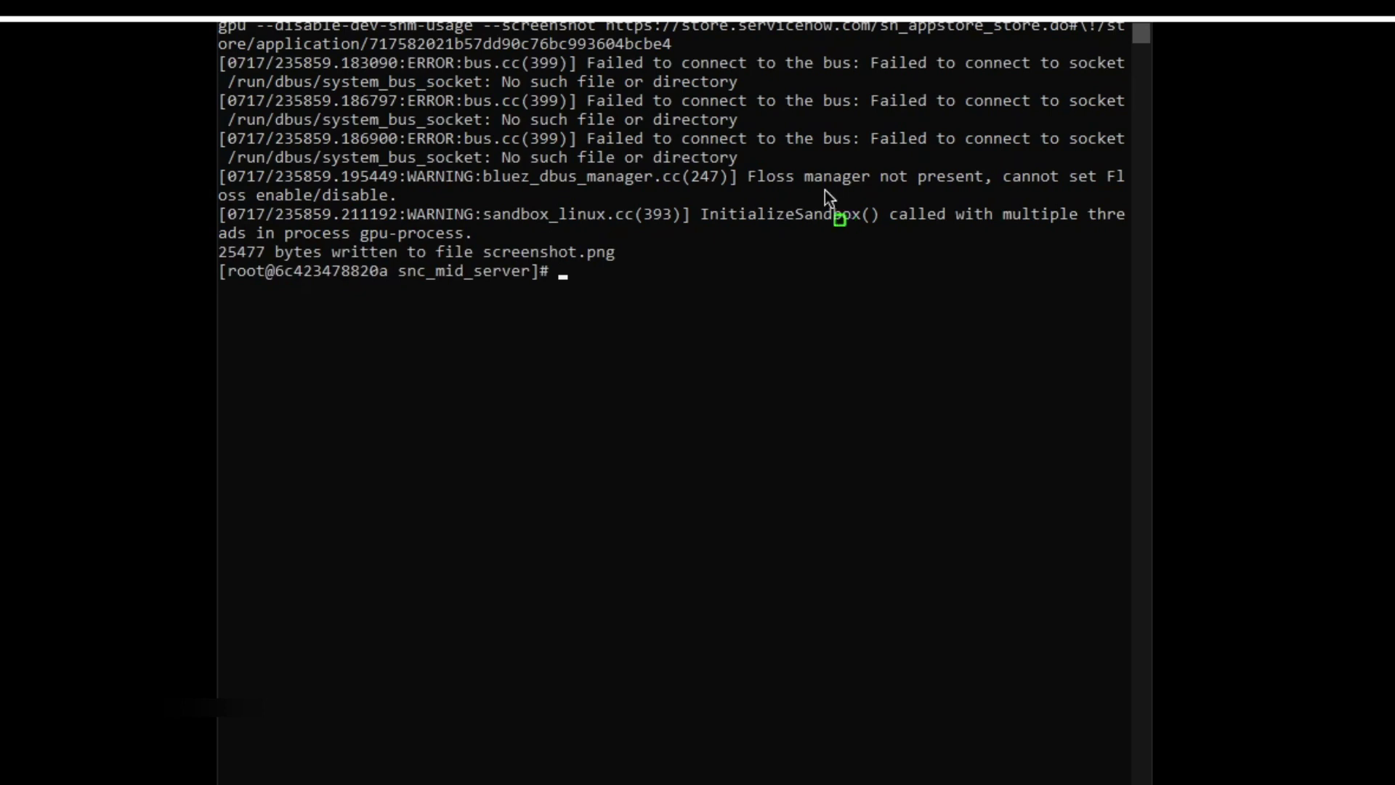
List the files in the snc_mid_server directory to check for screenshot.png
drag(256, 223, 699, 283)
text(ls)
key(Return)
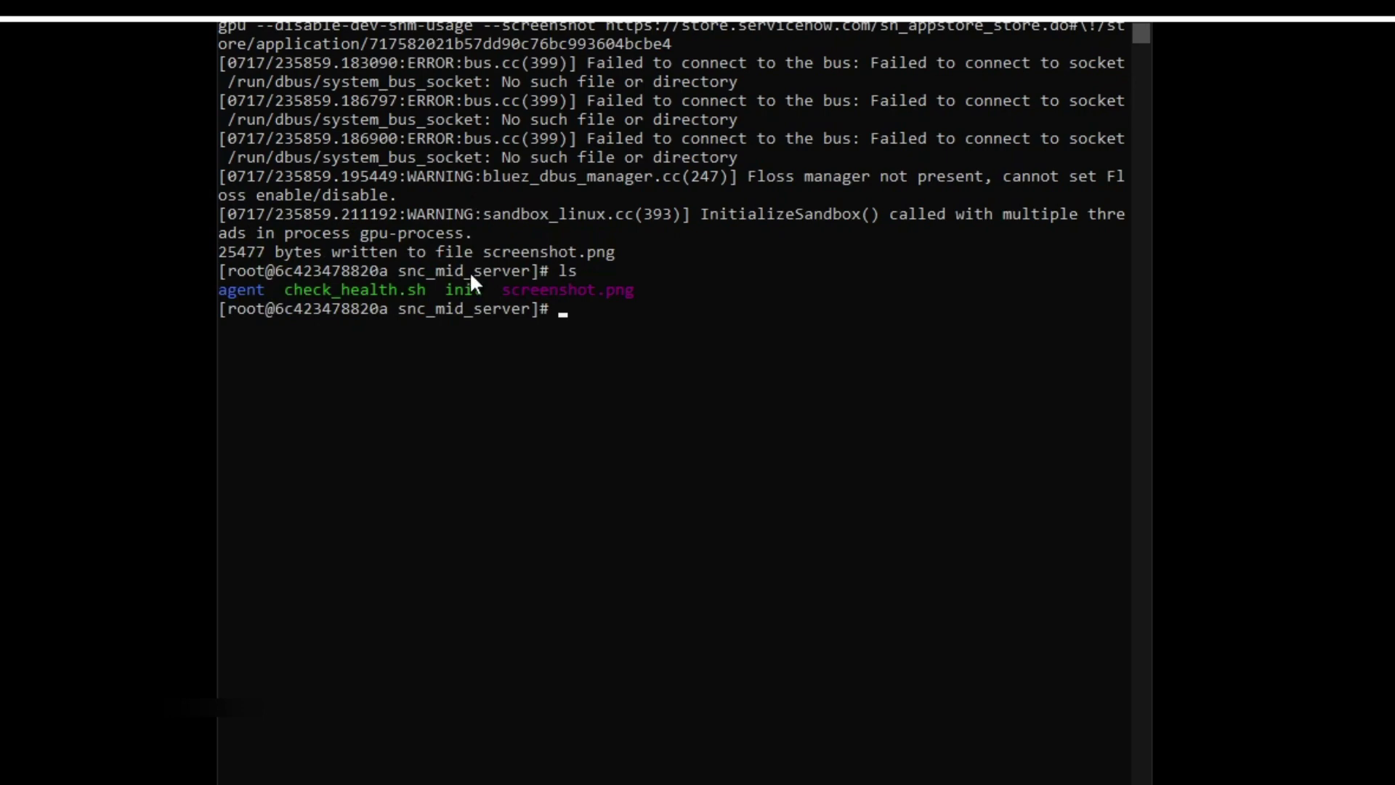
mouse_move(490, 251)
mouse_down()
mouse_move(725, 314)
mouse_move(704, 320)
mouse_up()
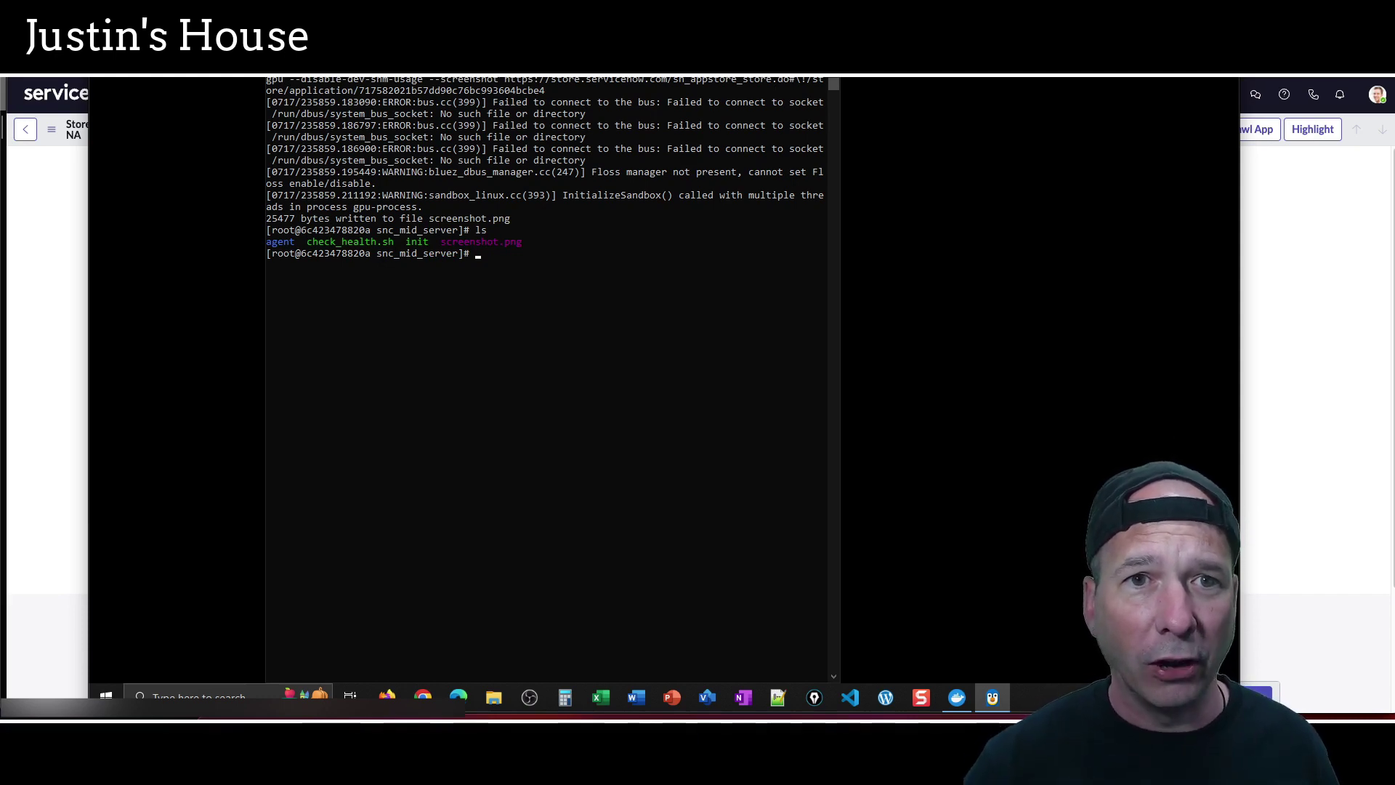
In the remote terminal, paste the curl command, including the account password, that posts screenshot.png as an attachment to x_417399_store_upd_store_applications, leaving it unexecuted
key(ctrl+super+f)
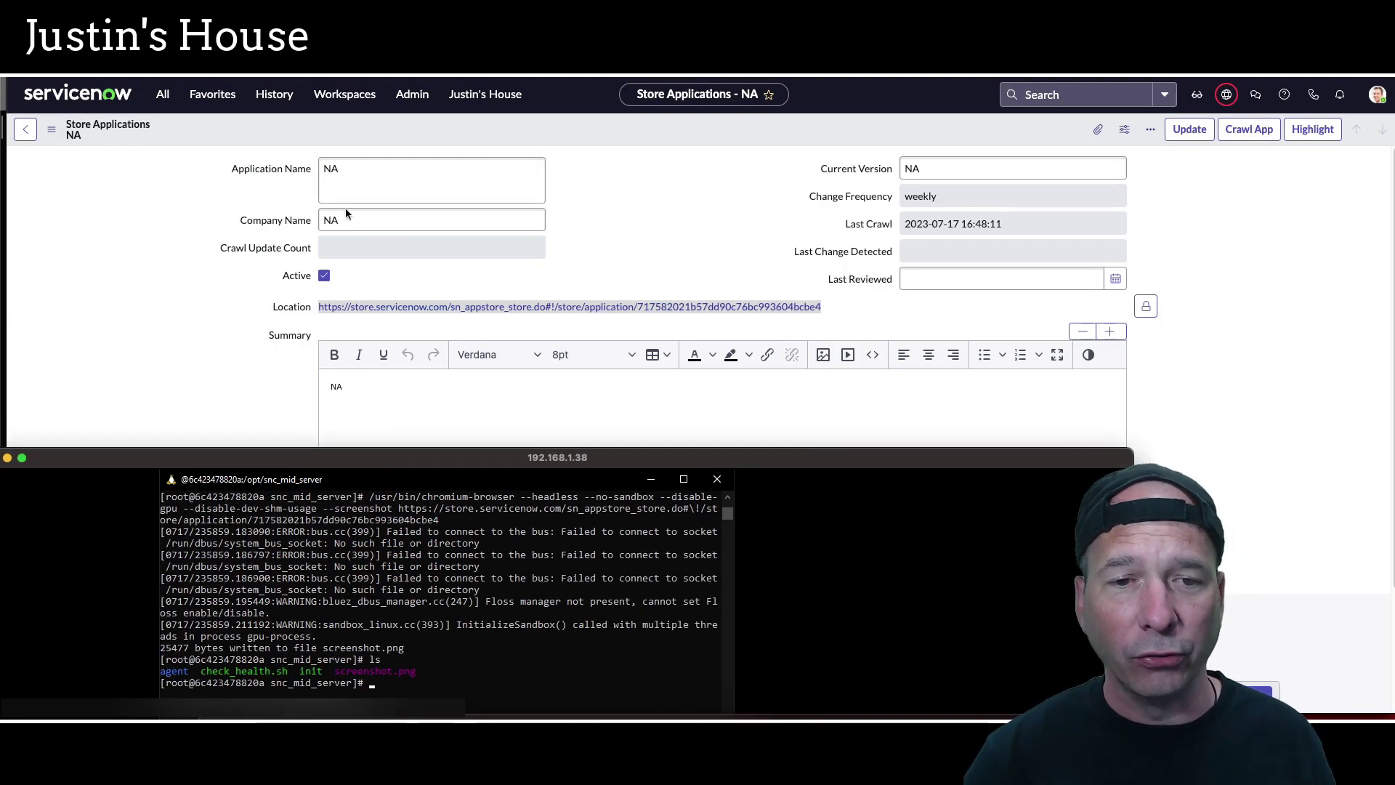
double_click(418, 460)
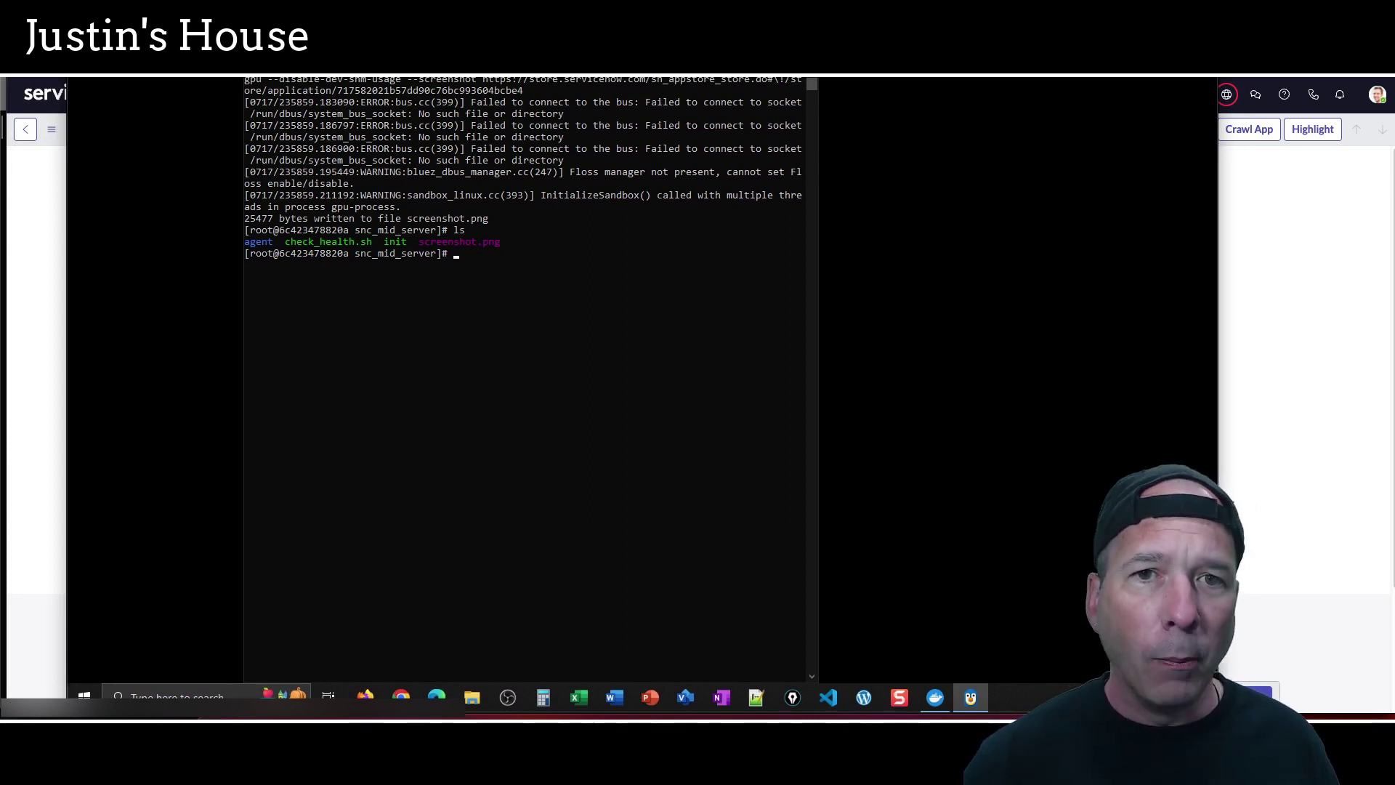
right_click(471, 58)
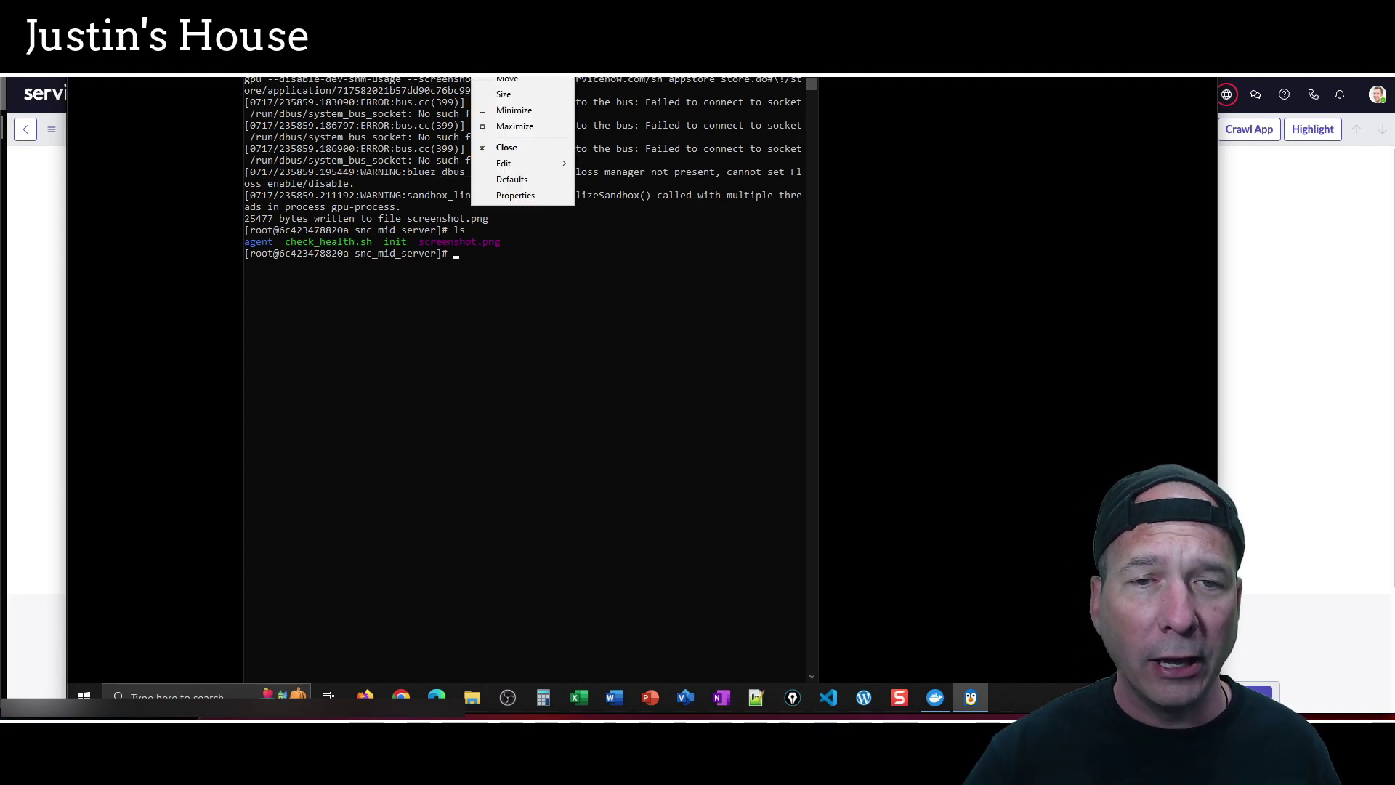
mouse_move(554, 164)
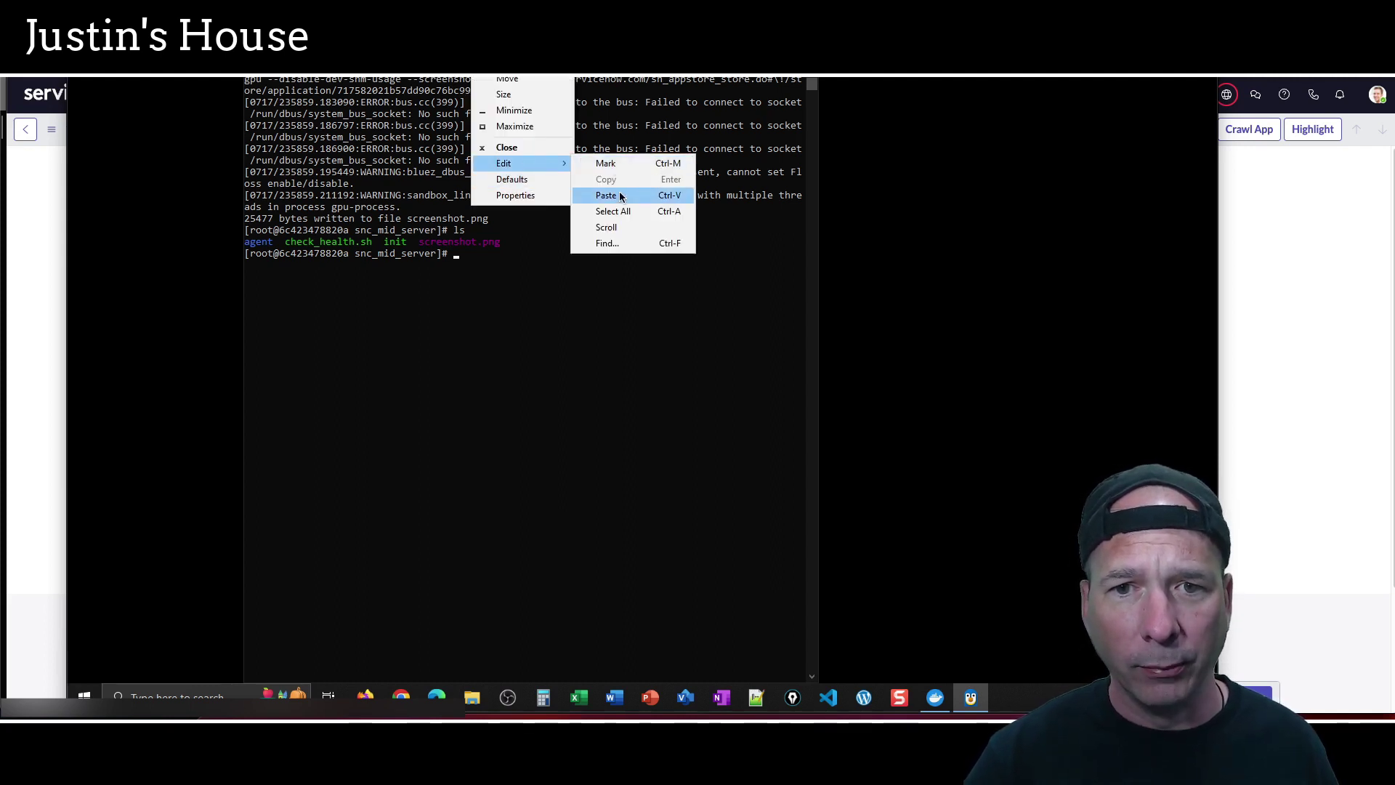
click(606, 195)
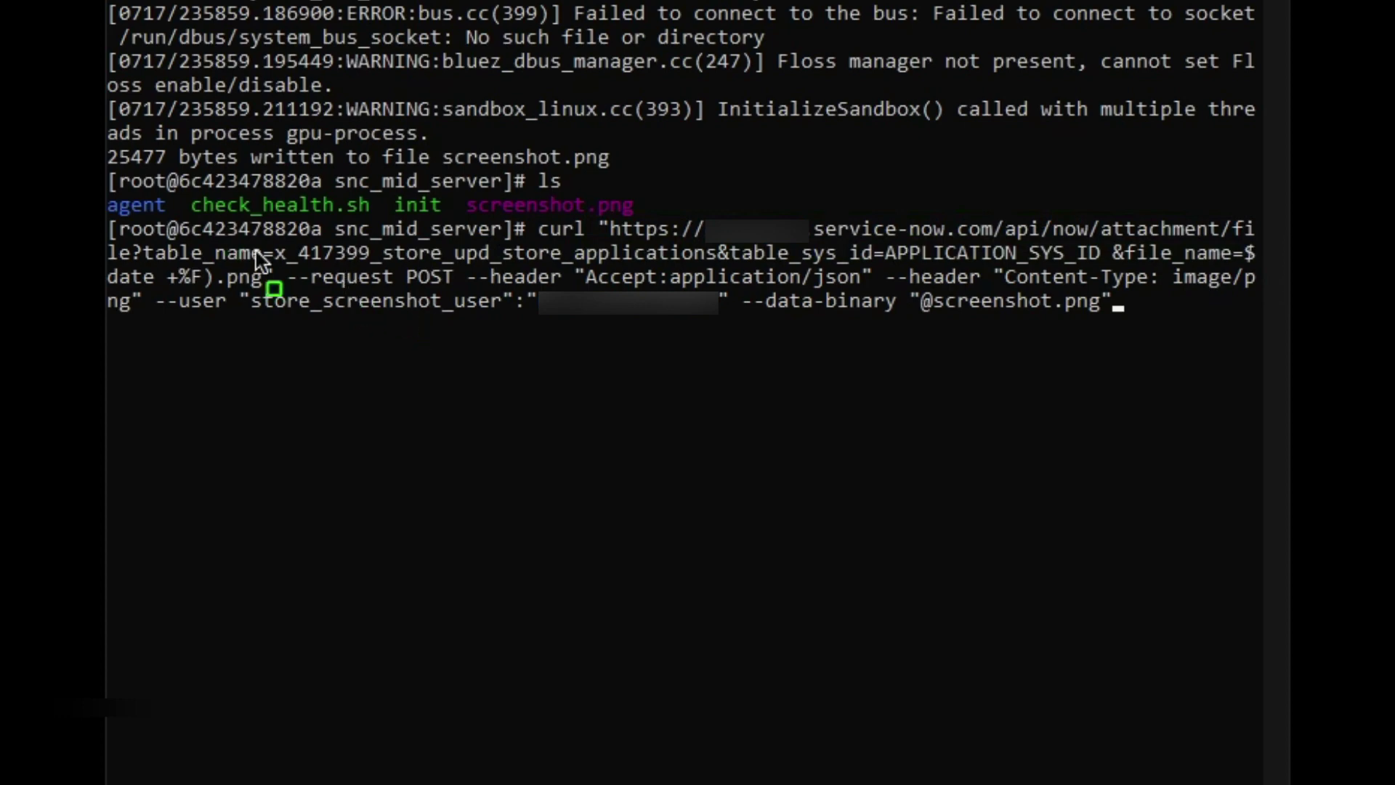
mouse_move(260, 225)
mouse_down()
mouse_move(356, 287)
mouse_move(638, 274)
mouse_move(721, 285)
mouse_up()
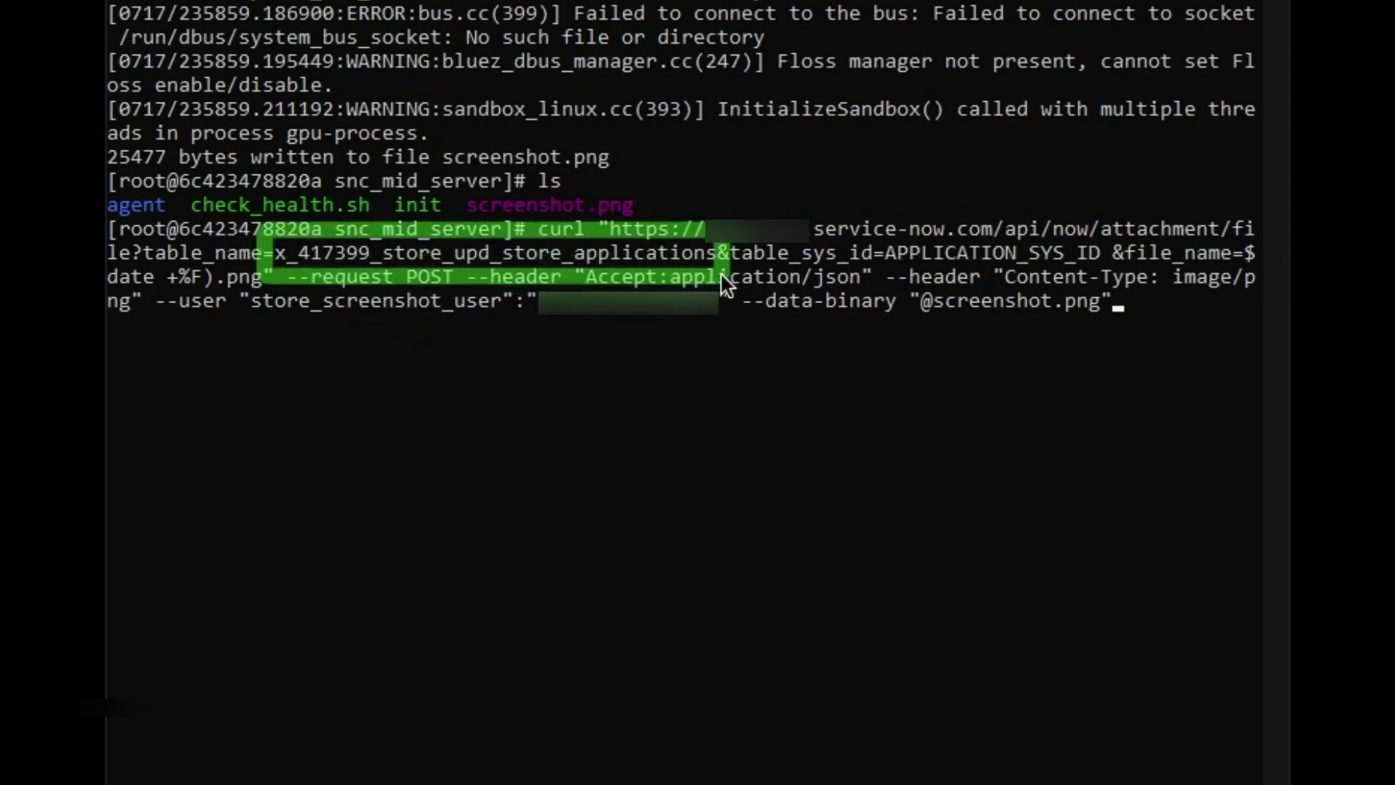
drag(869, 222, 1109, 284)
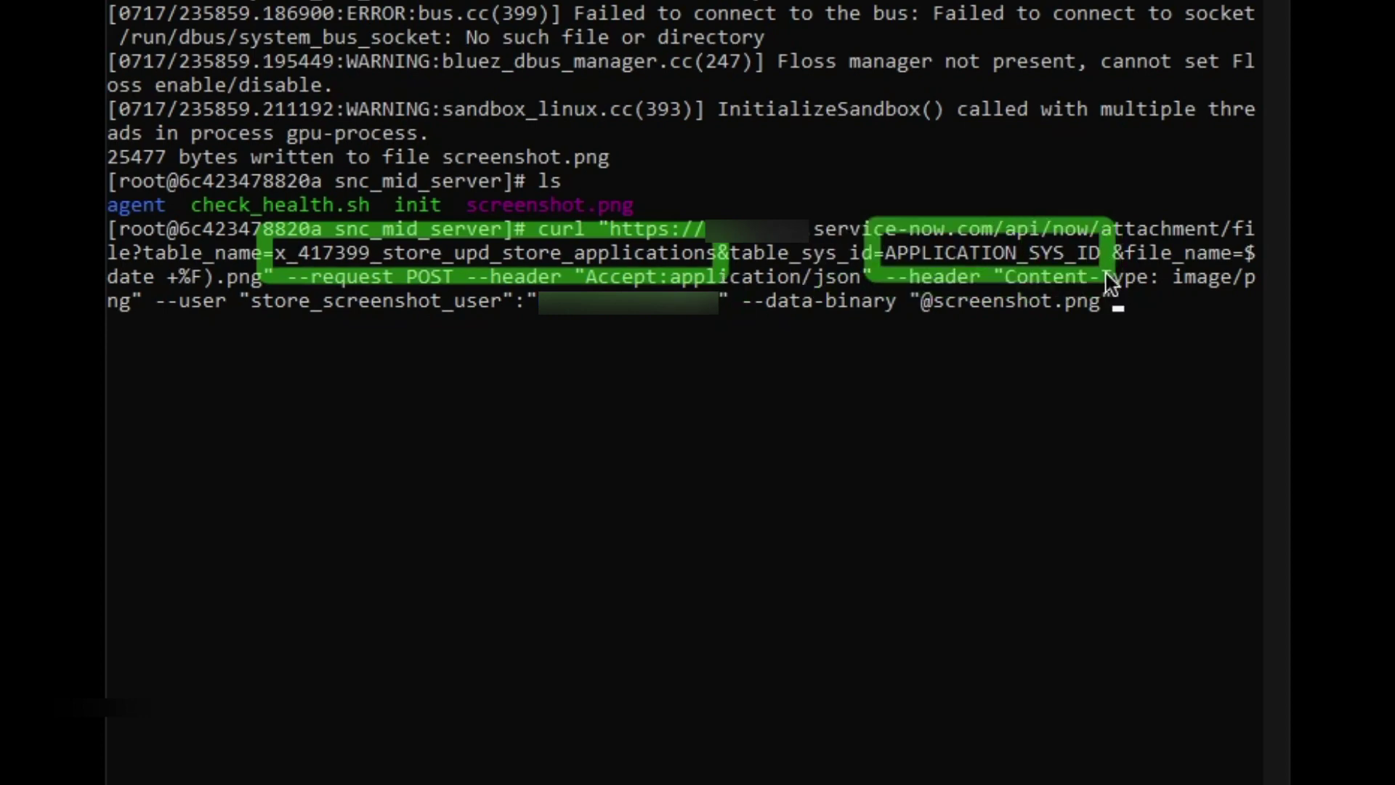
Go back to the NA store application record in ServiceNow and copy its sys_id
key(Escape)
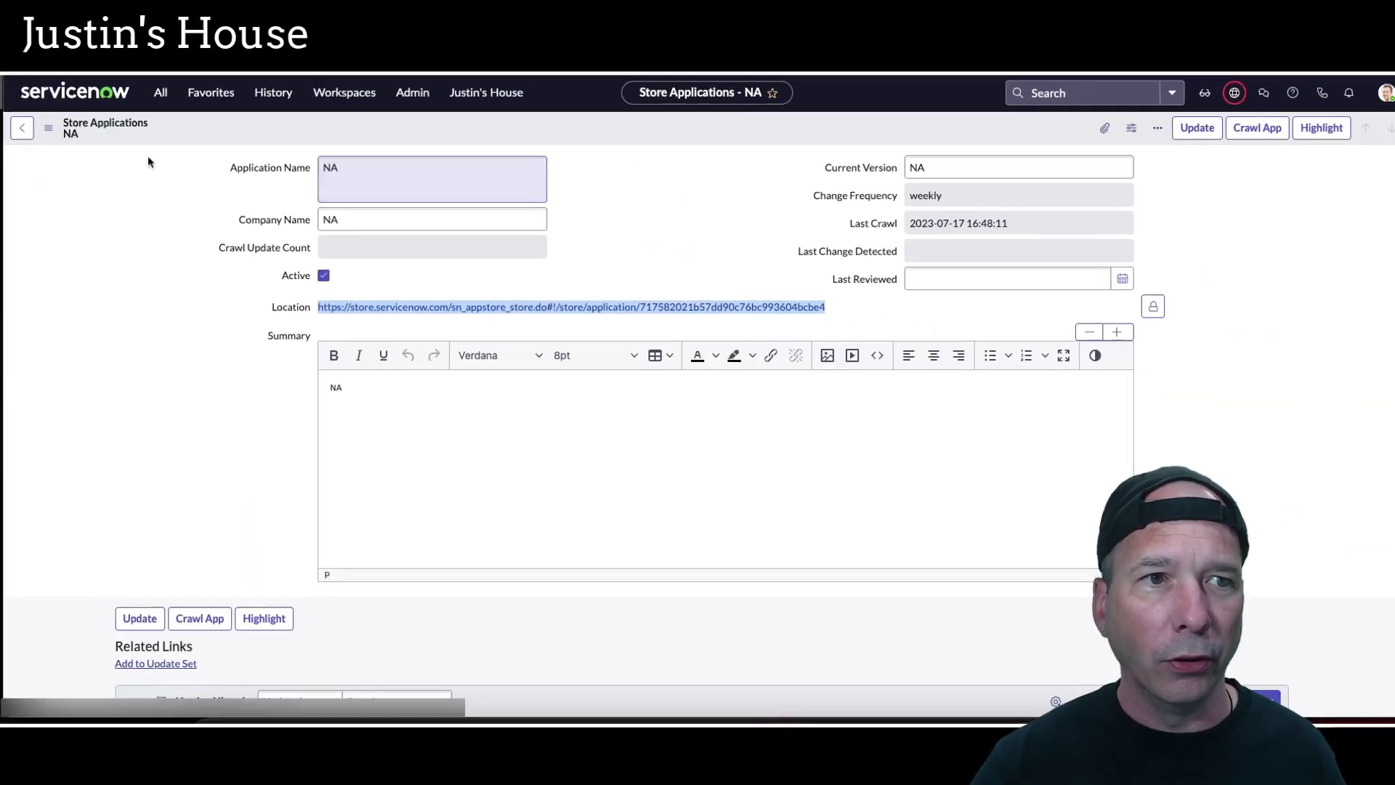
click(48, 127)
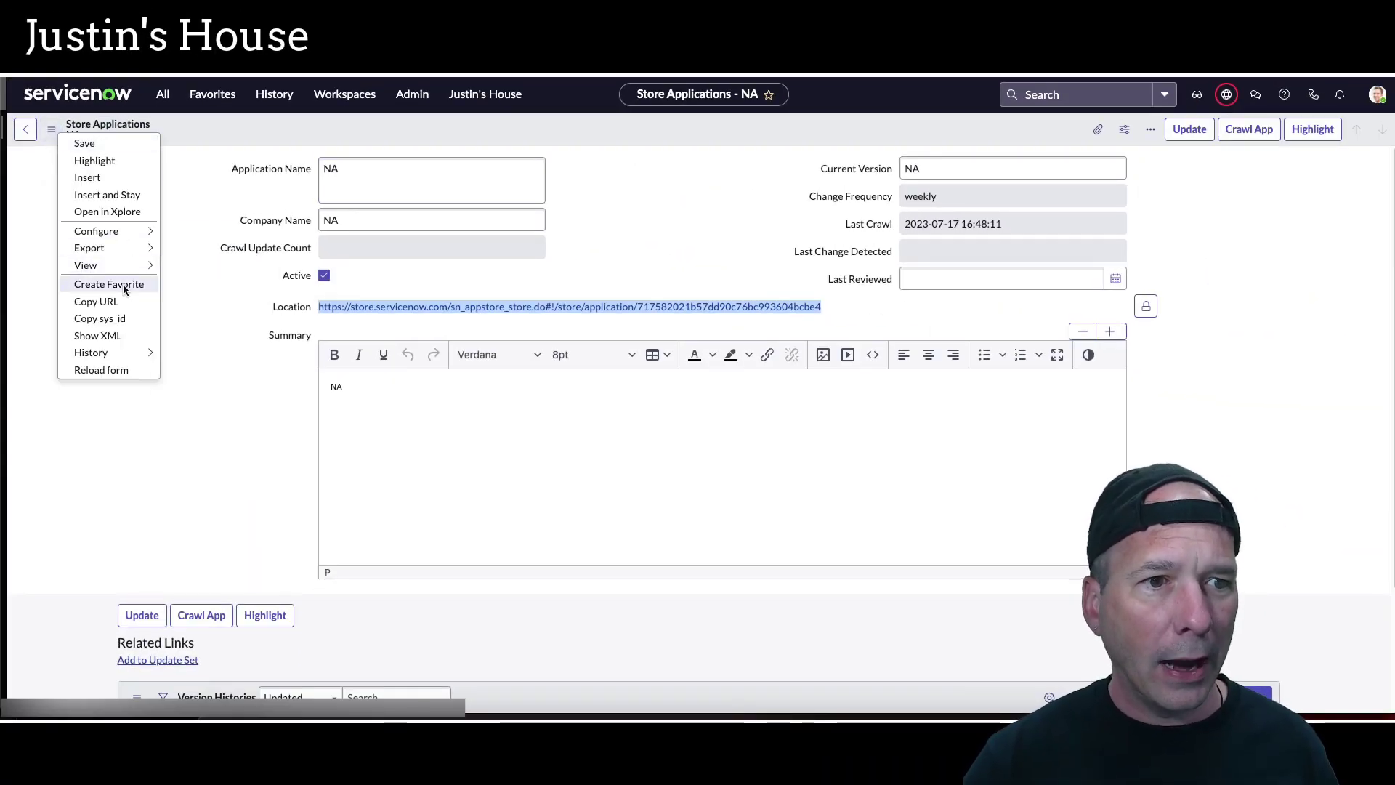
click(99, 318)
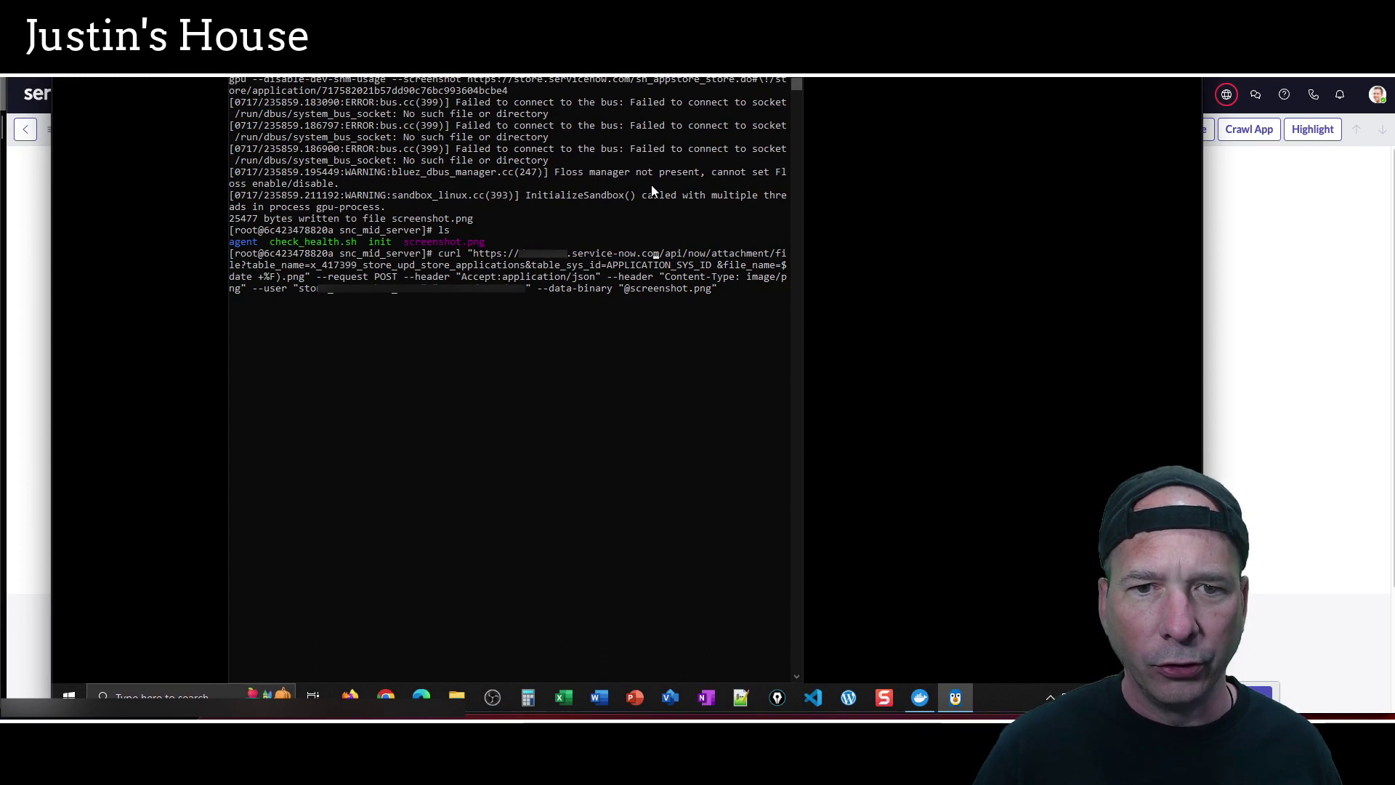
Try to replace the APPLICATION_SYS_ID placeholder in the pasted curl command
key(Right)
key(Right)
key(Right)
key(Right)
key(Right)
key(Right)
key(Right)
key(Right)
key(Right)
key(Right)
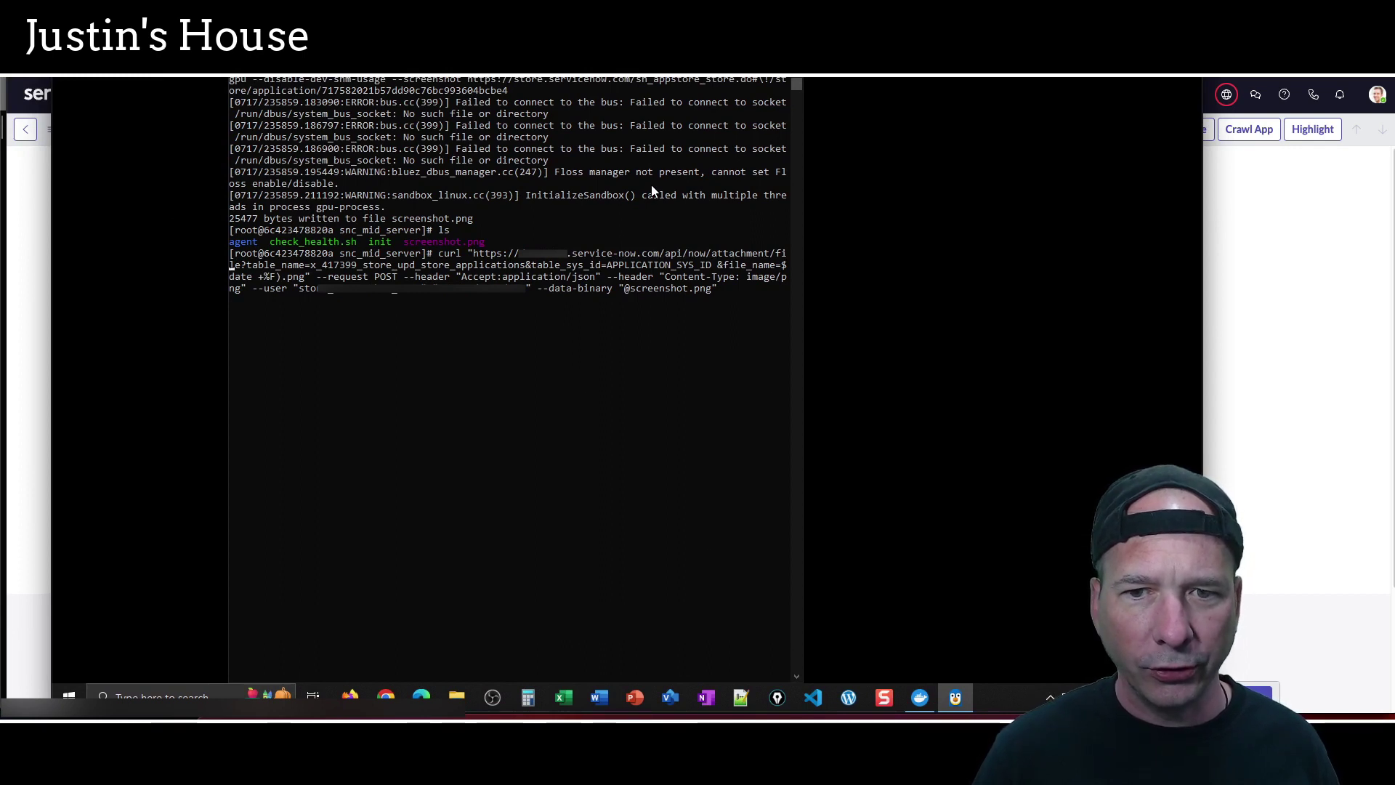
key(Right)
key(Right)
key(Right)
key(Right)
key(Right)
key(Right)
key(Right)
key(Right)
key(Right)
key(Right)
key(Right)
key(Right)
key(Right)
key(Right)
key(Right)
key(Right)
key(Right)
key(Right)
key(Right)
key(Right)
key(Right)
key(Right)
key(Right)
key(Right)
key(Right)
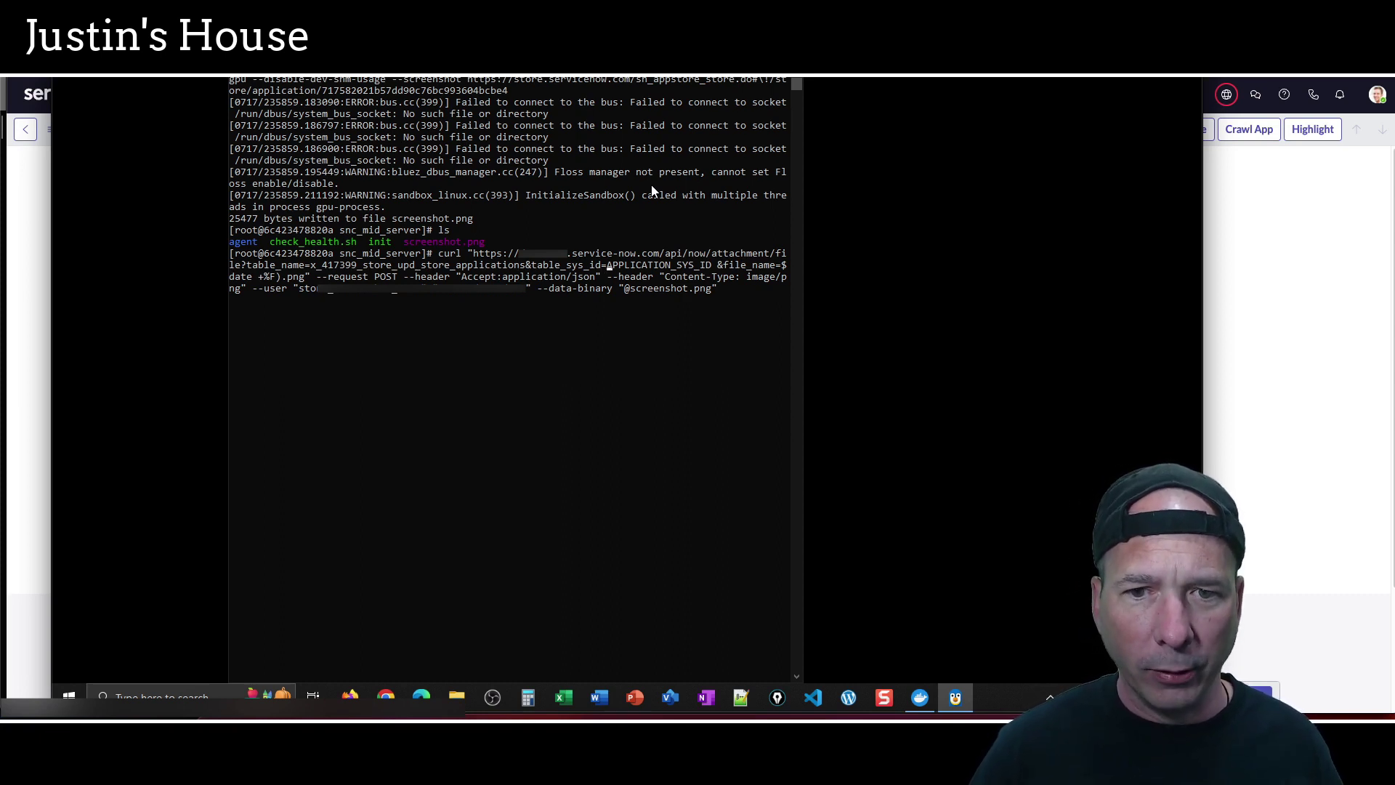
key(Delete)
key(Right)
key(Right)
key(Right)
key(Right)
key(Right)
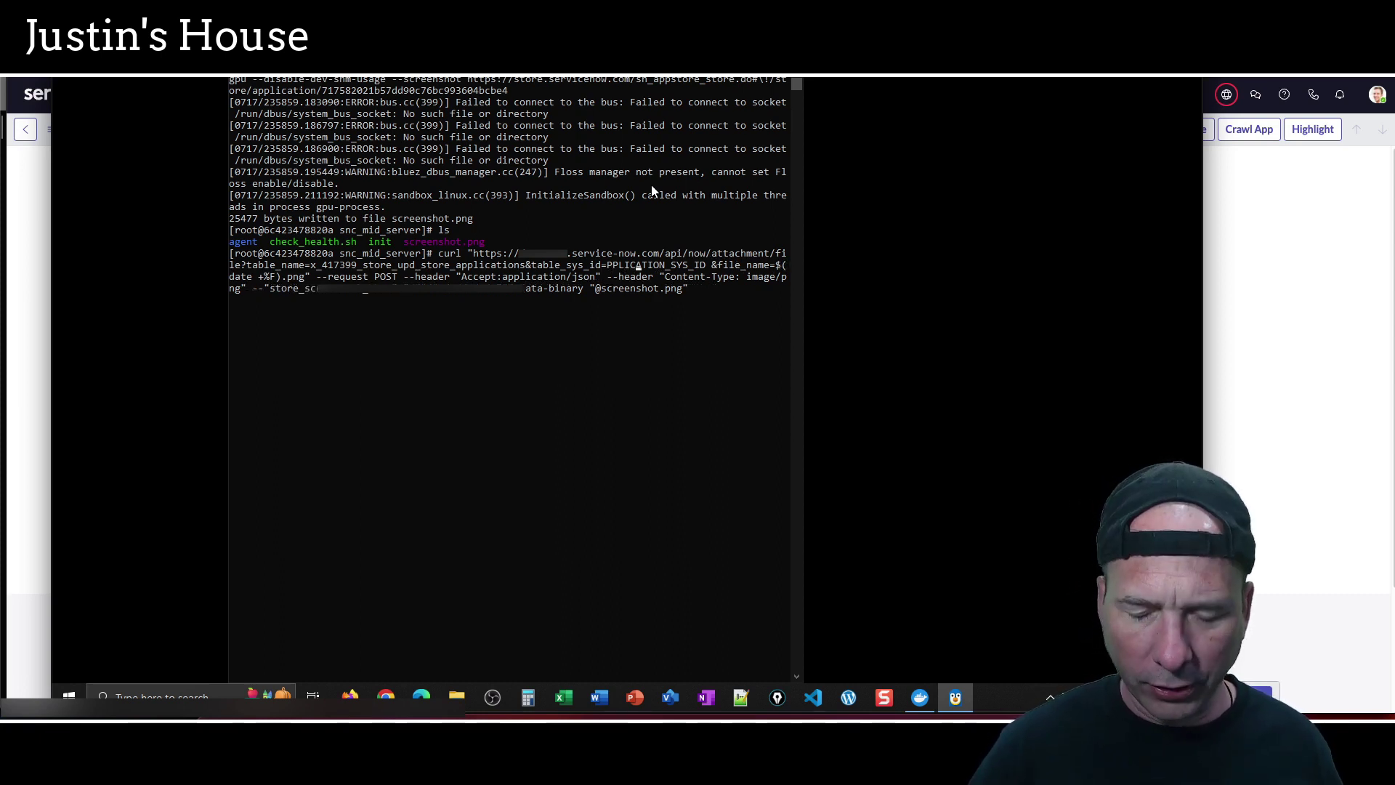
key(Left)
key(Left)
key(Left)
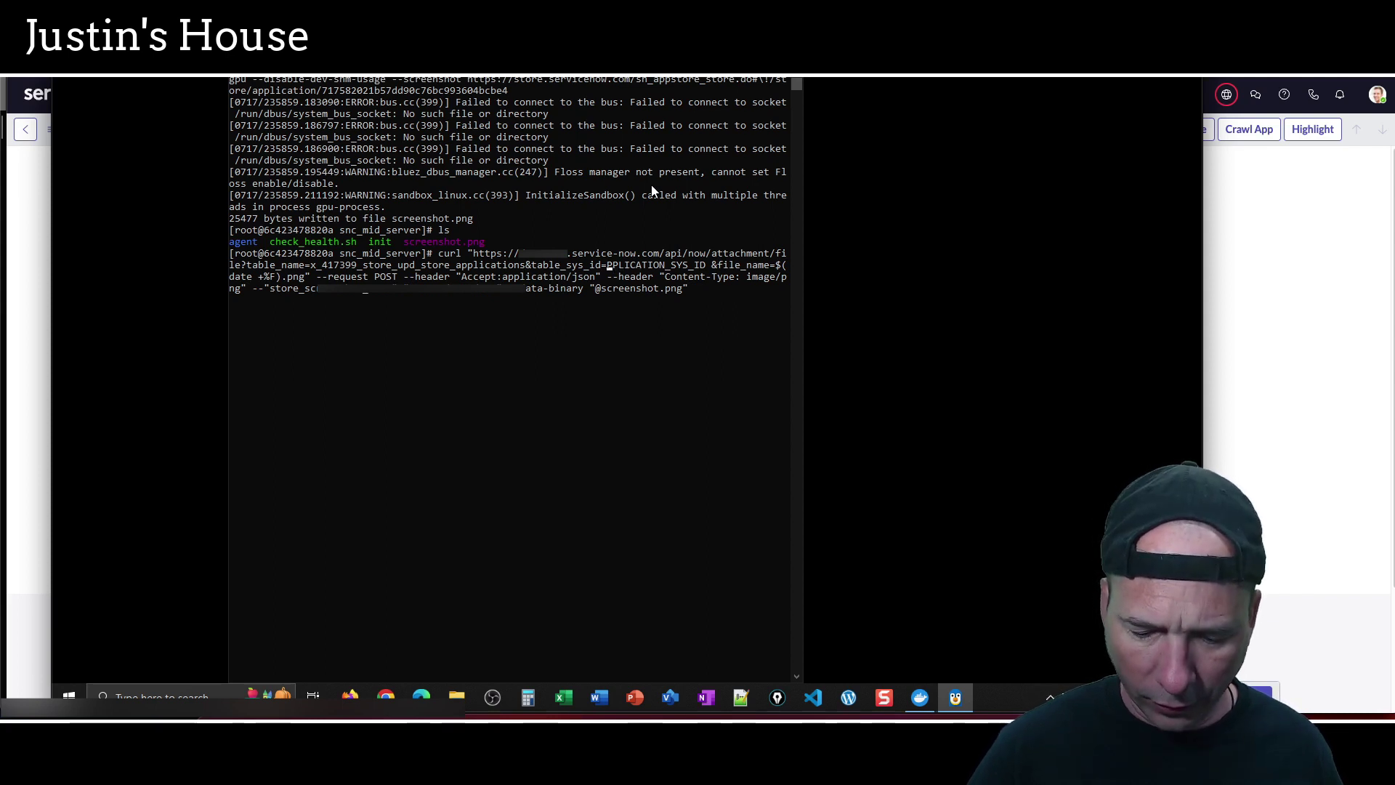
key(Delete)
key(Delete)
key(Delete)
key(Delete)
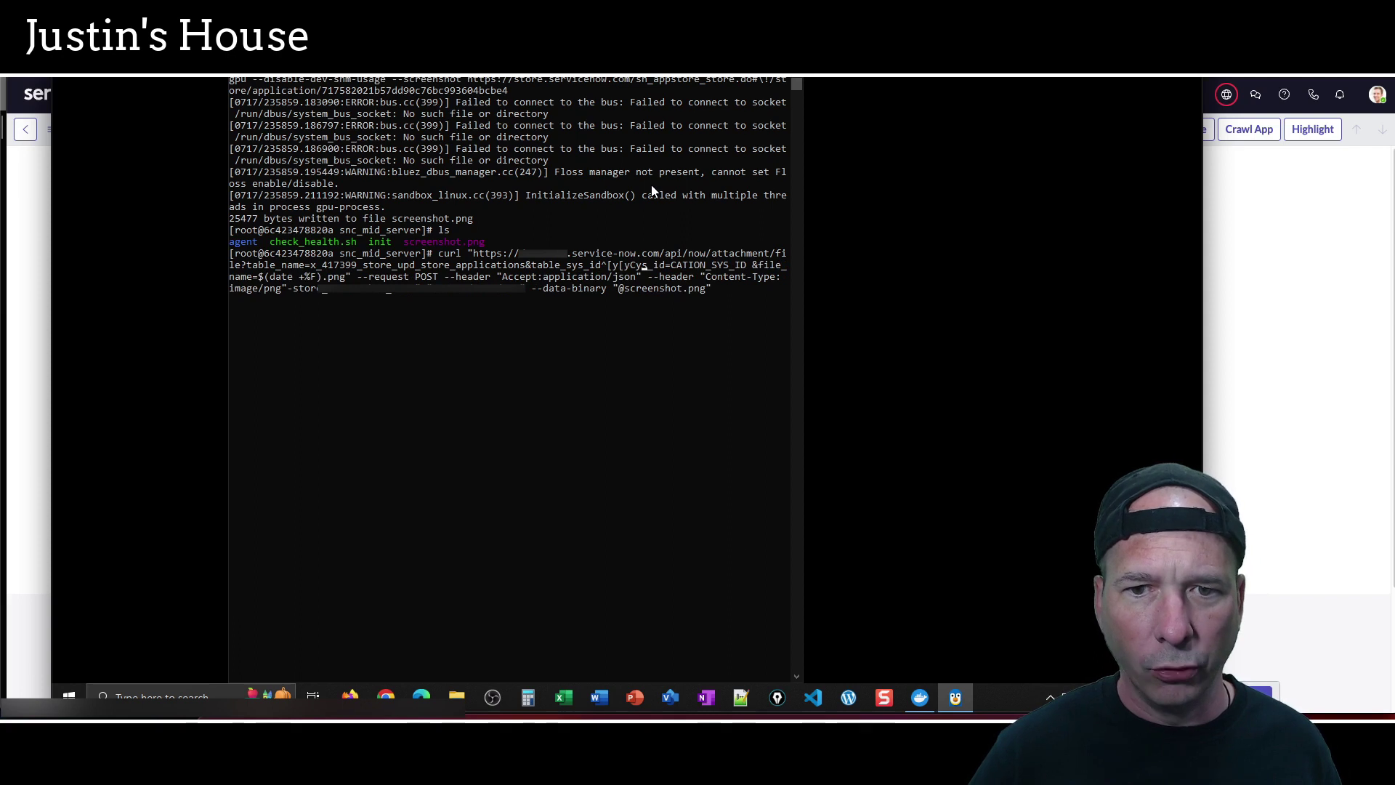
key(Right)
key(Right)
key(Right)
key(Right)
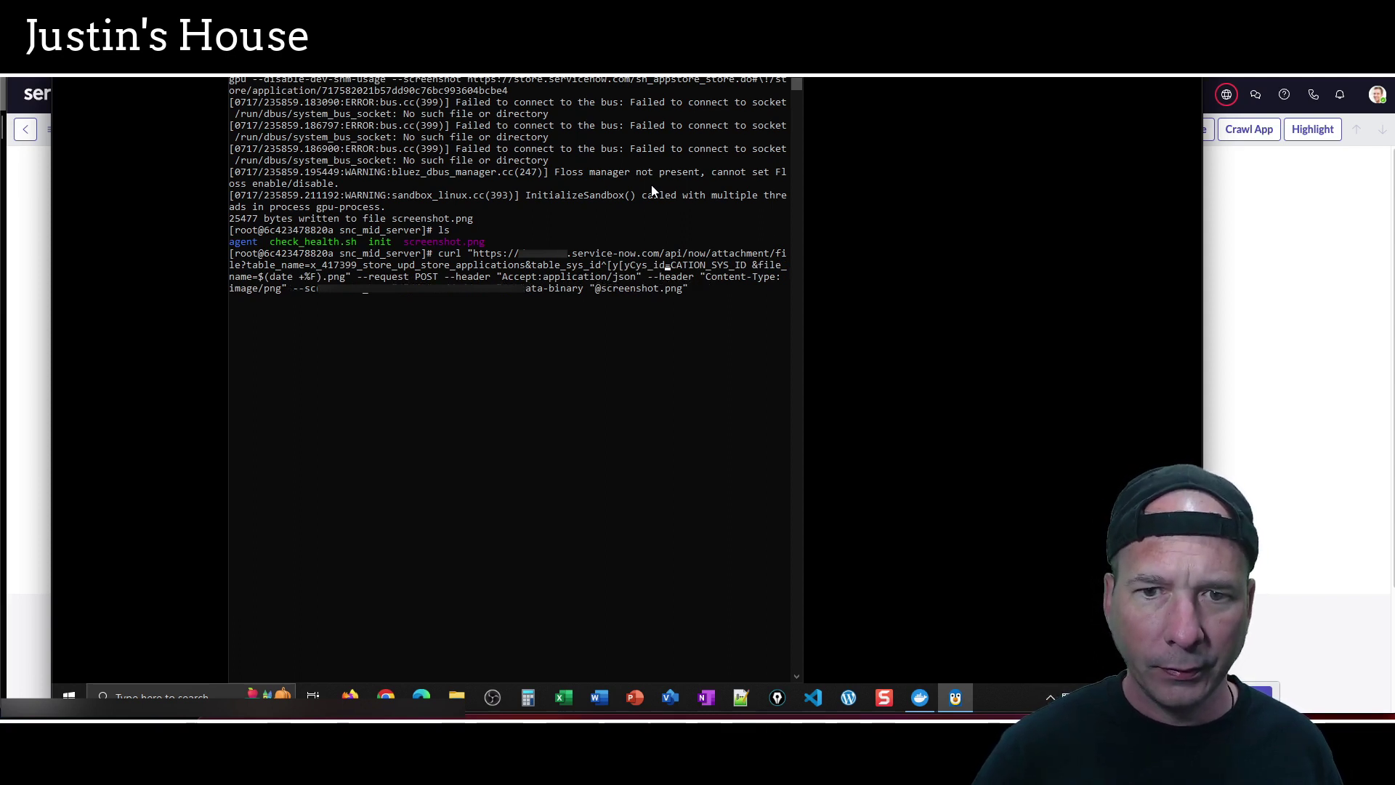
key(BackSpace)
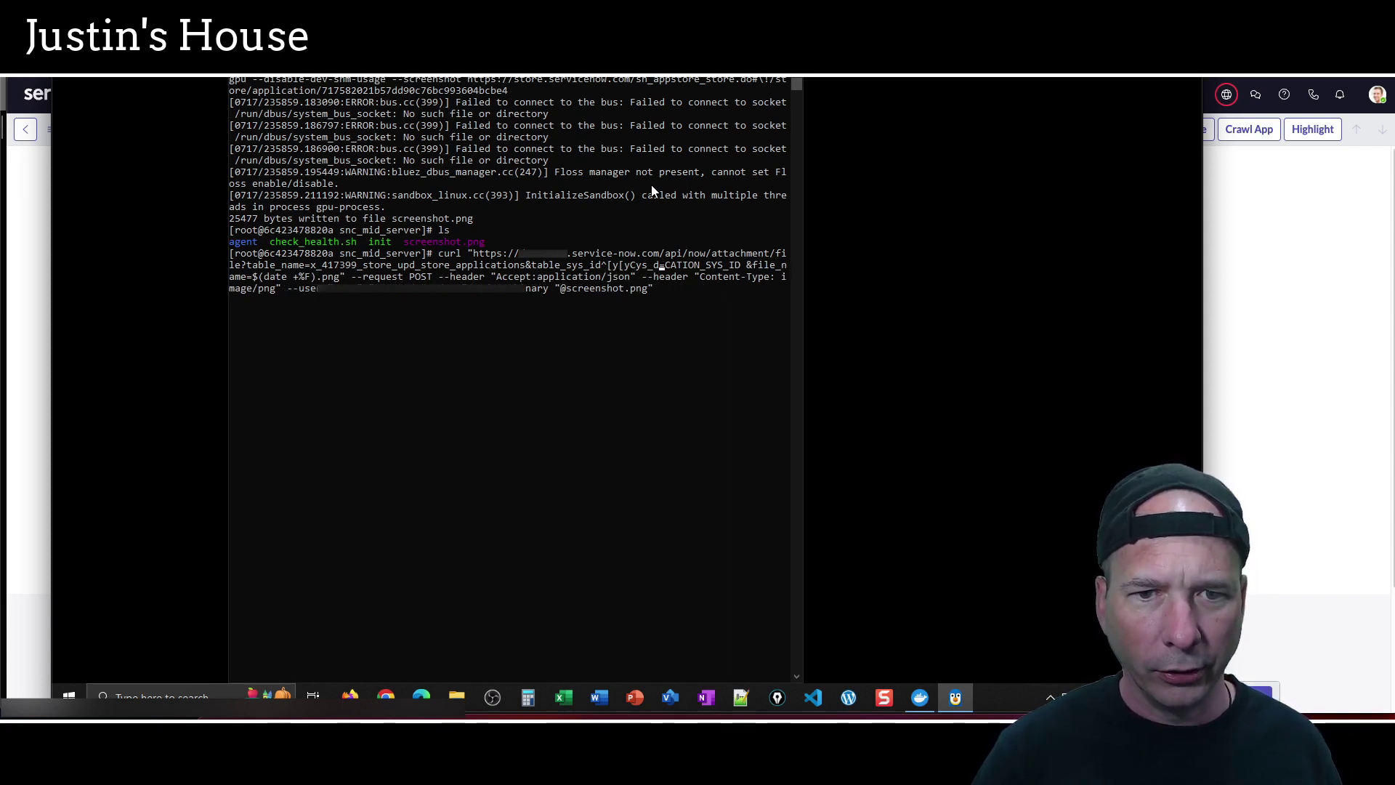
key(Right)
key(Right)
key(Right)
key(Right)
key(Right)
key(Right)
key(Right)
key(Right)
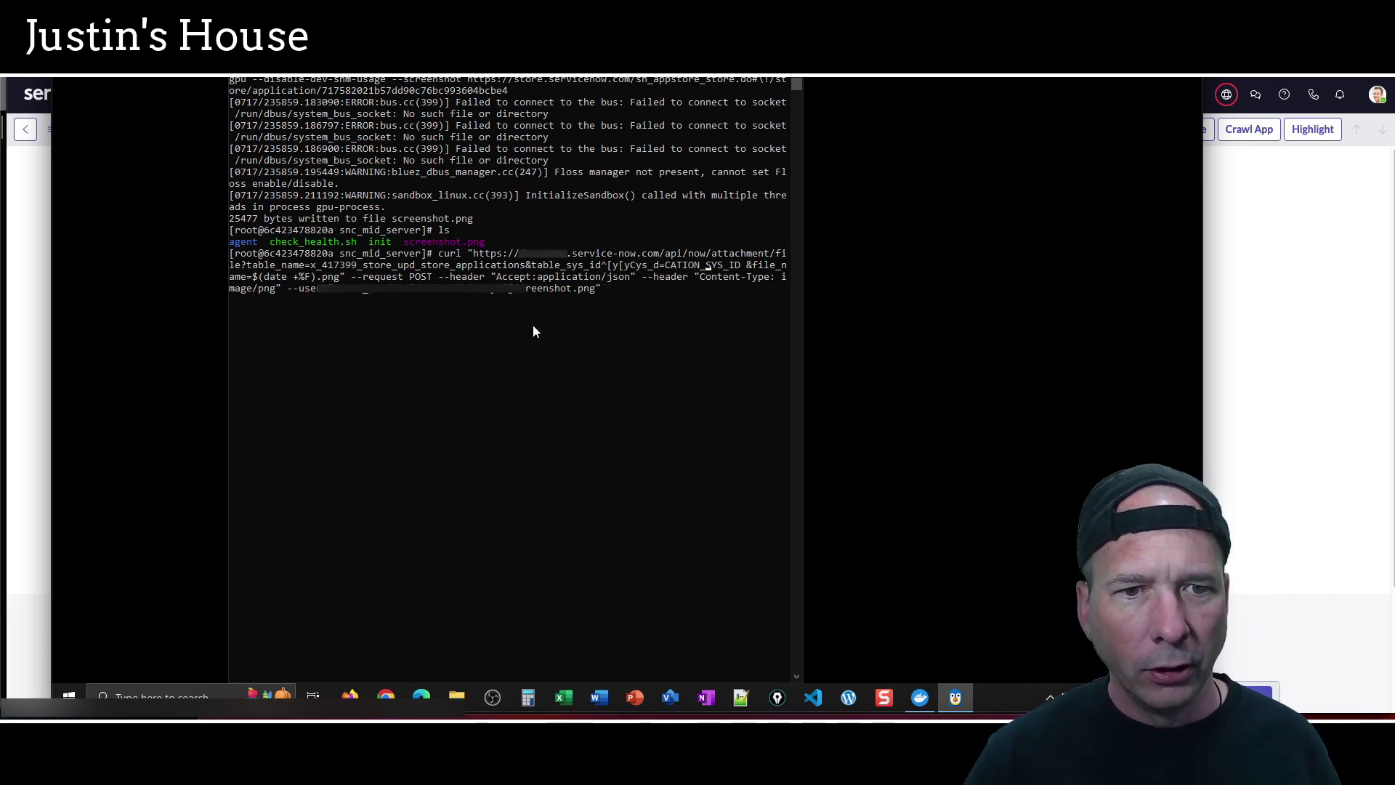
text(a_)
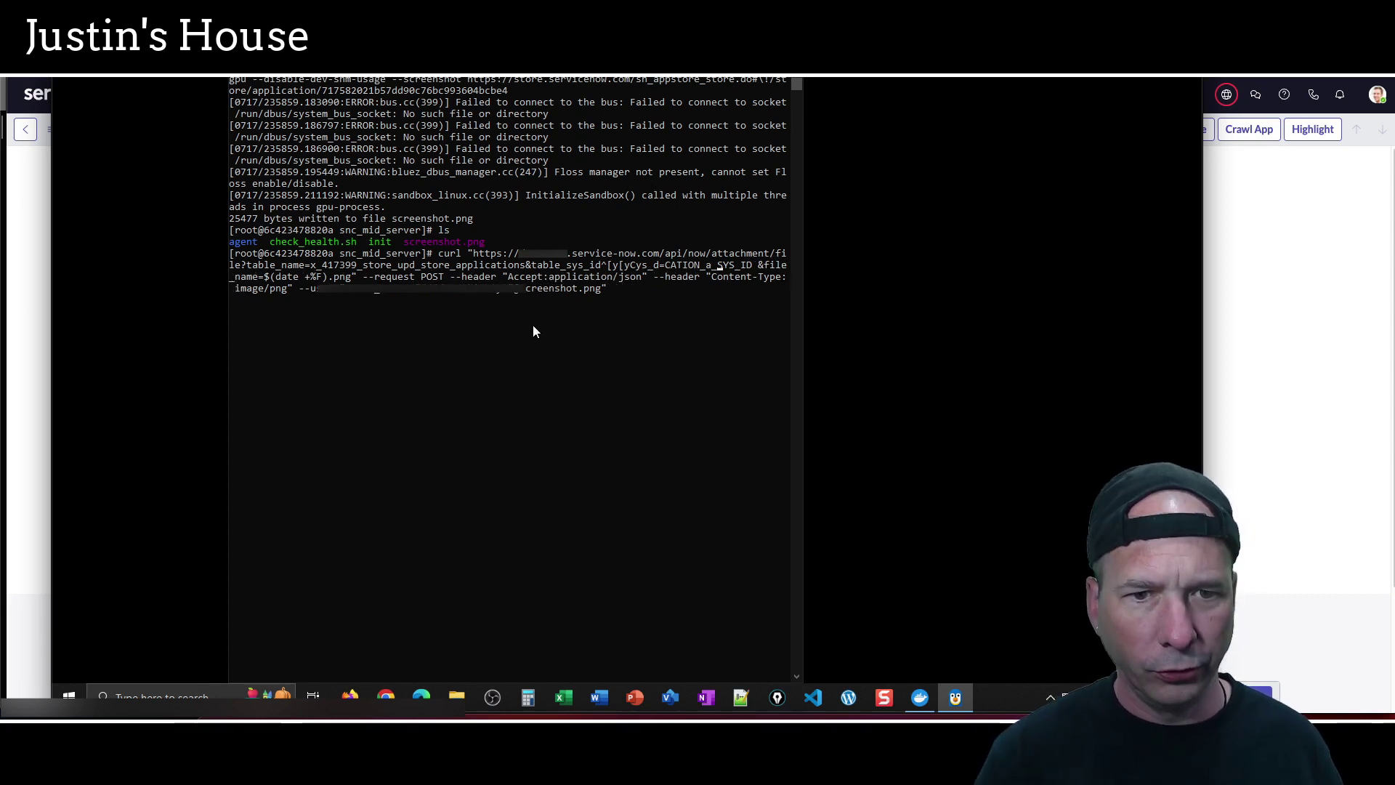
Clear the terminal and paste a fresh copy of the curl attachment upload command, including the account password, with its APPLICATION_SYS_ID placeholder
key(Return)
key(ctrl+l)
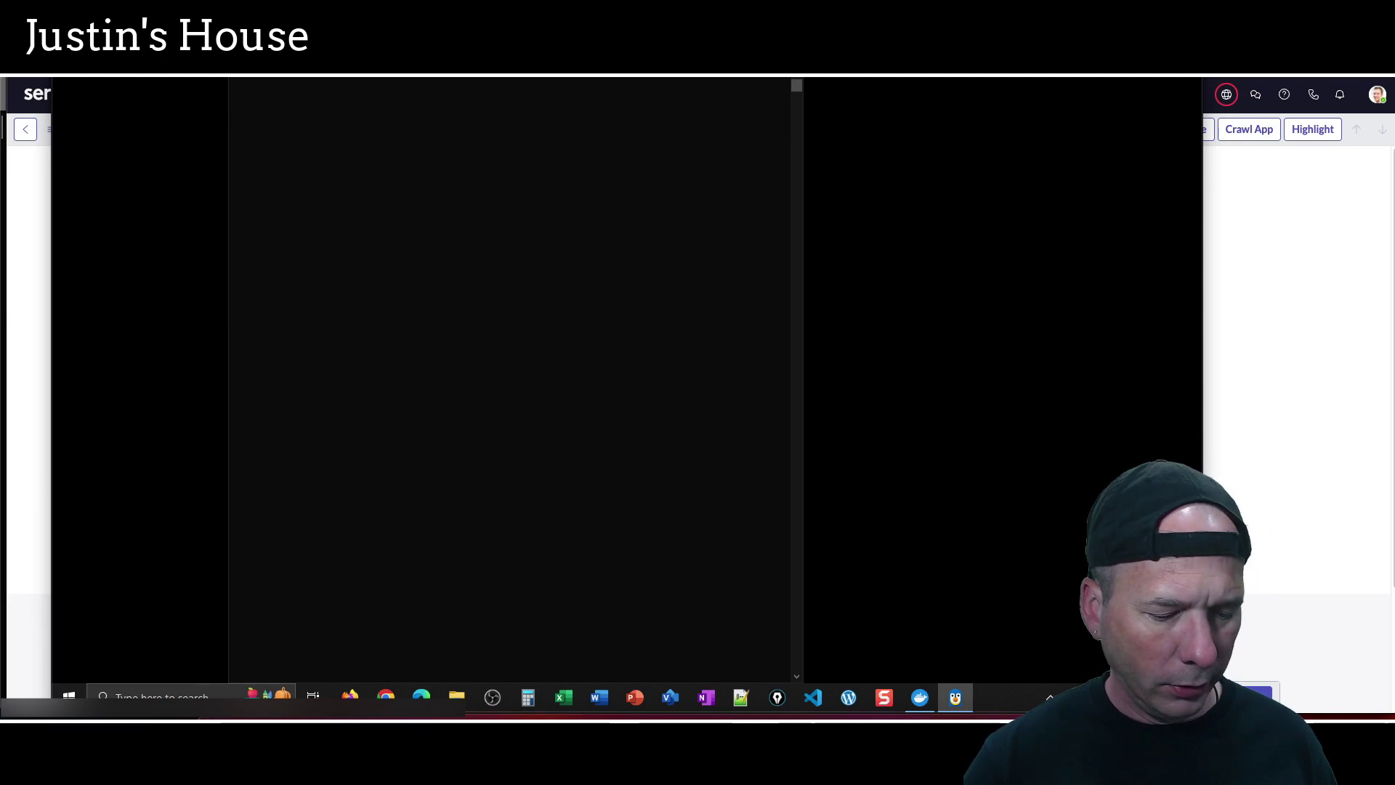
right_click(524, 80)
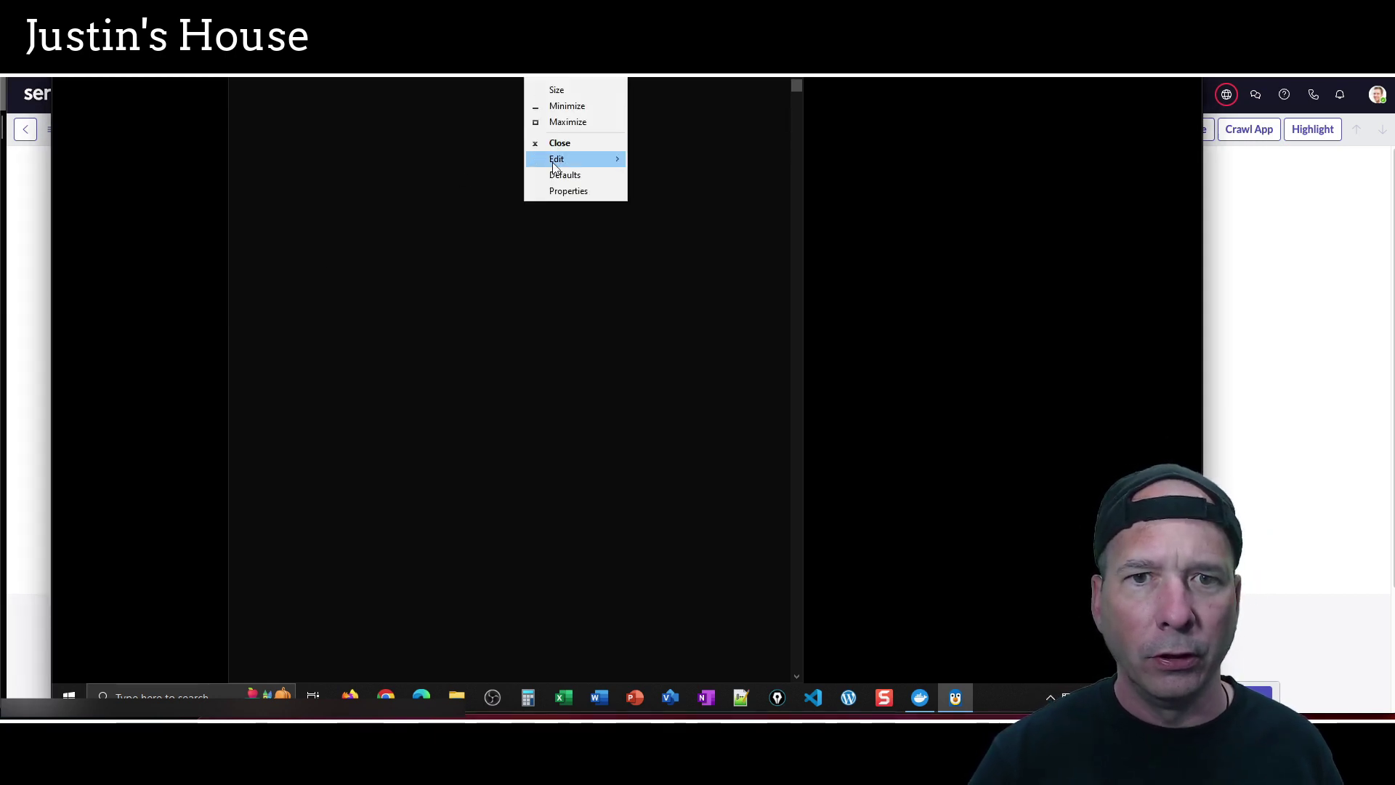
mouse_move(554, 166)
click(686, 192)
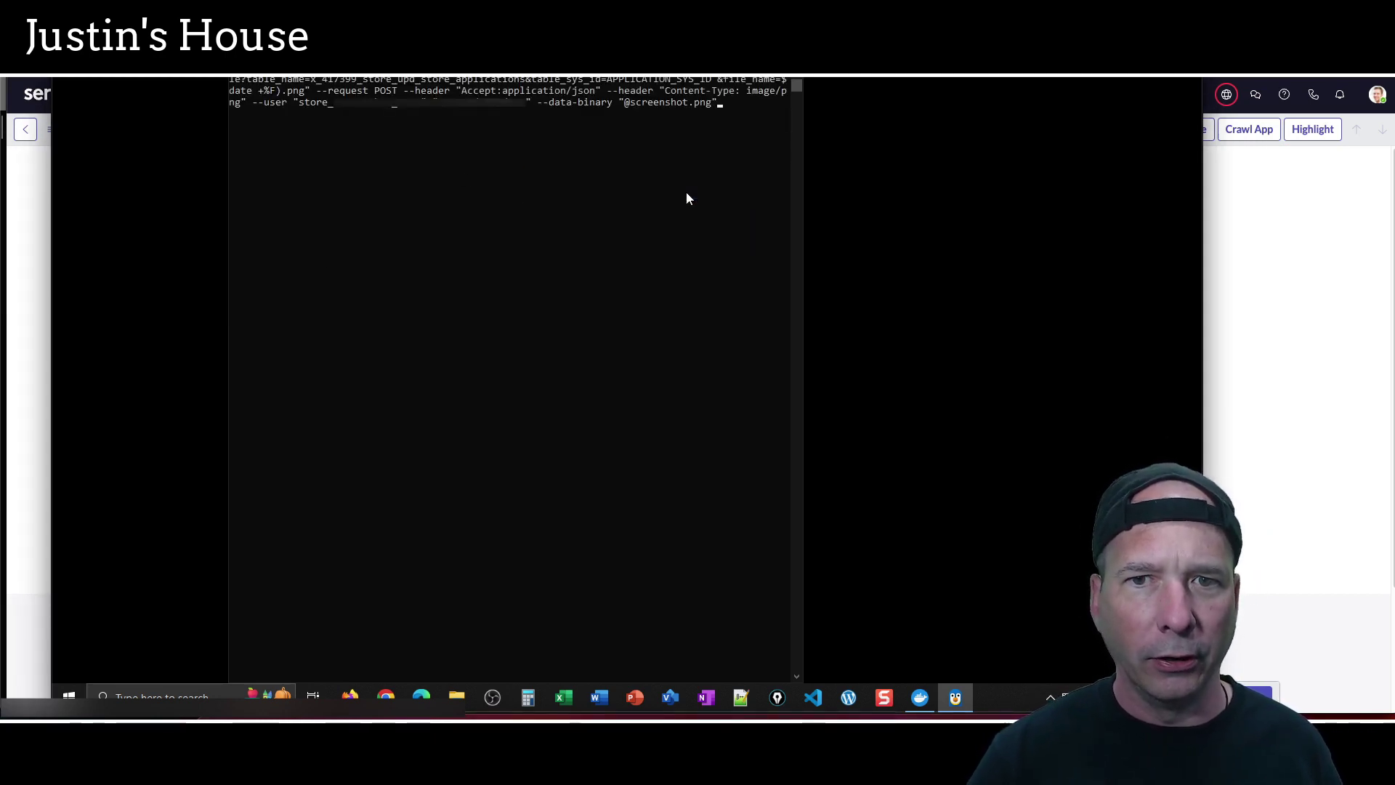
Try to delete the APPLICATION_SYS_ID placeholder from the table_sys_id parameter of the freshly pasted curl command
key(Left)
key(Left)
key(Left)
key(Left)
key(Left)
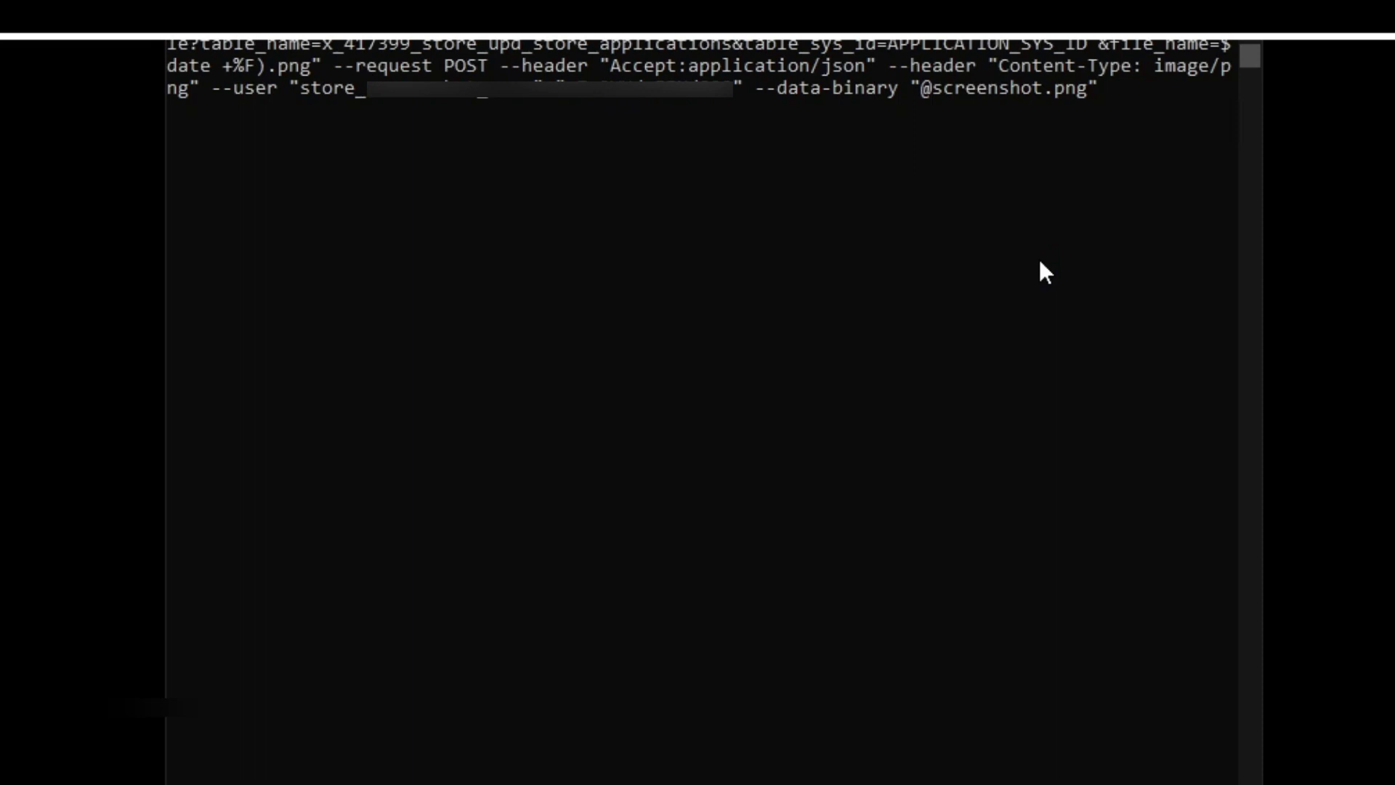
key(Right)
key(Right)
key(Right)
key(Right)
key(Right)
key(Right)
key(Right)
key(Right)
key(Right)
key(Right)
key(Right)
key(Right)
key(Right)
key(Right)
key(Right)
key(Right)
key(Right)
key(Right)
key(Right)
key(Right)
key(Delete)
key(Delete)
key(Delete)
key(Delete)
key(Delete)
key(Delete)
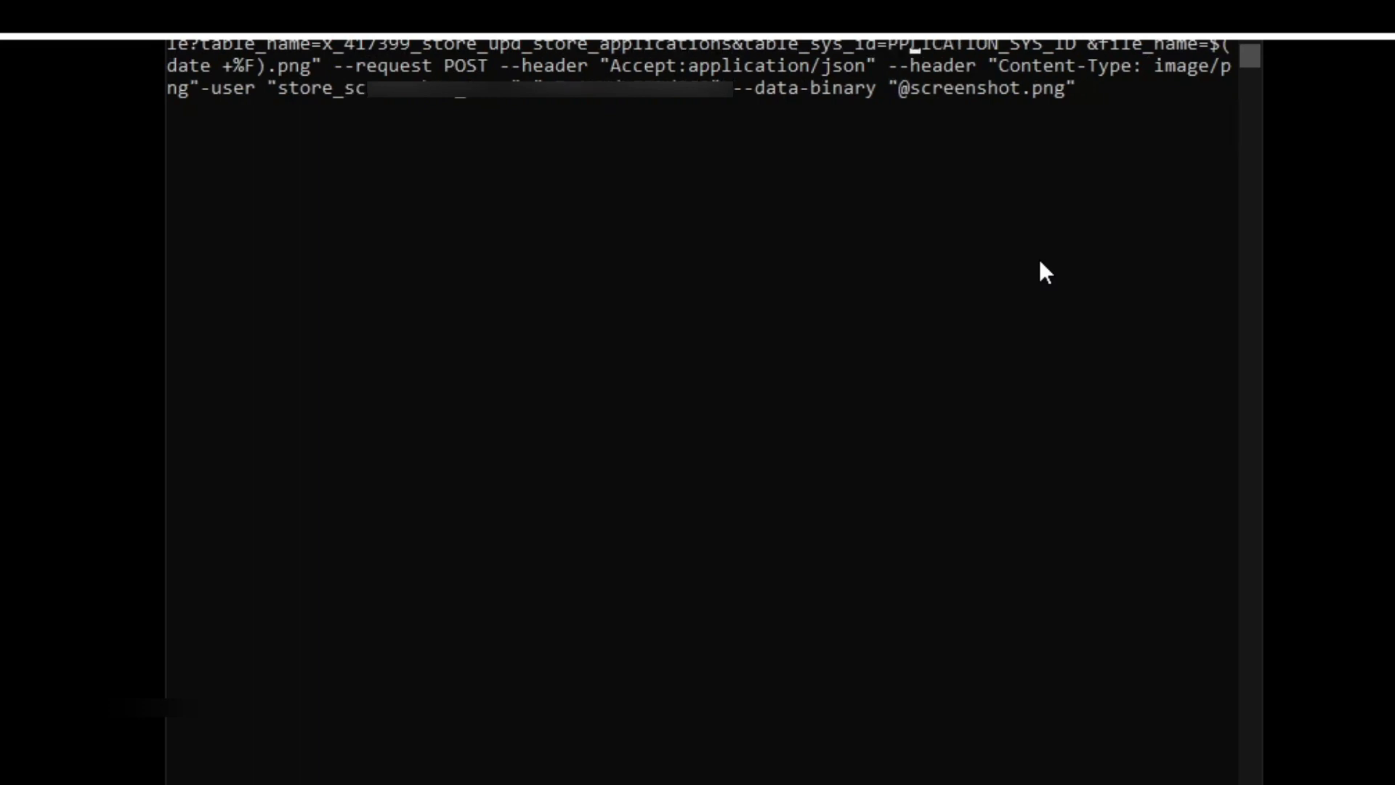
key(Delete)
key(Delete)
key(Delete)
key(Delete)
key(Delete)
key(Delete)
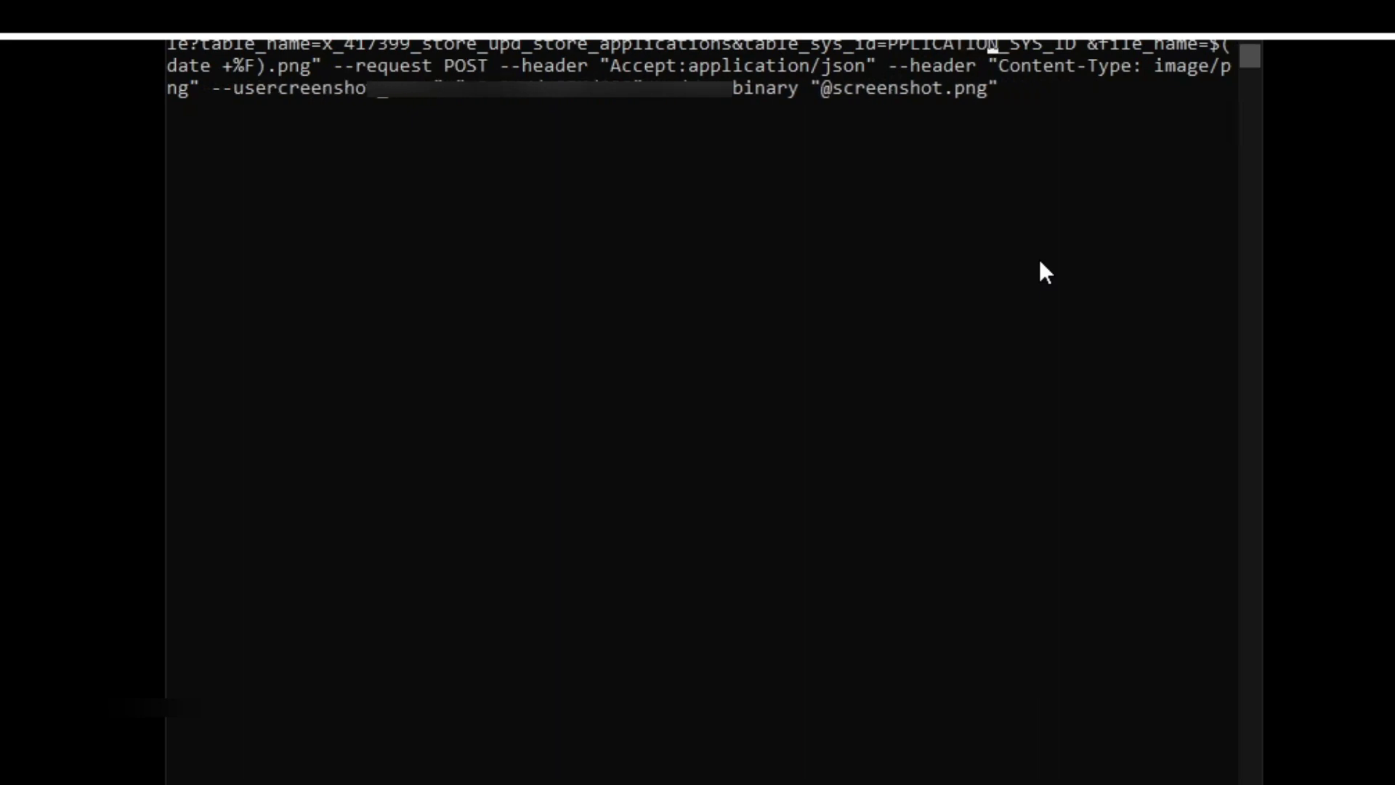
key(Delete)
key(Delete)
key(Delete)
key(Delete)
key(Delete)
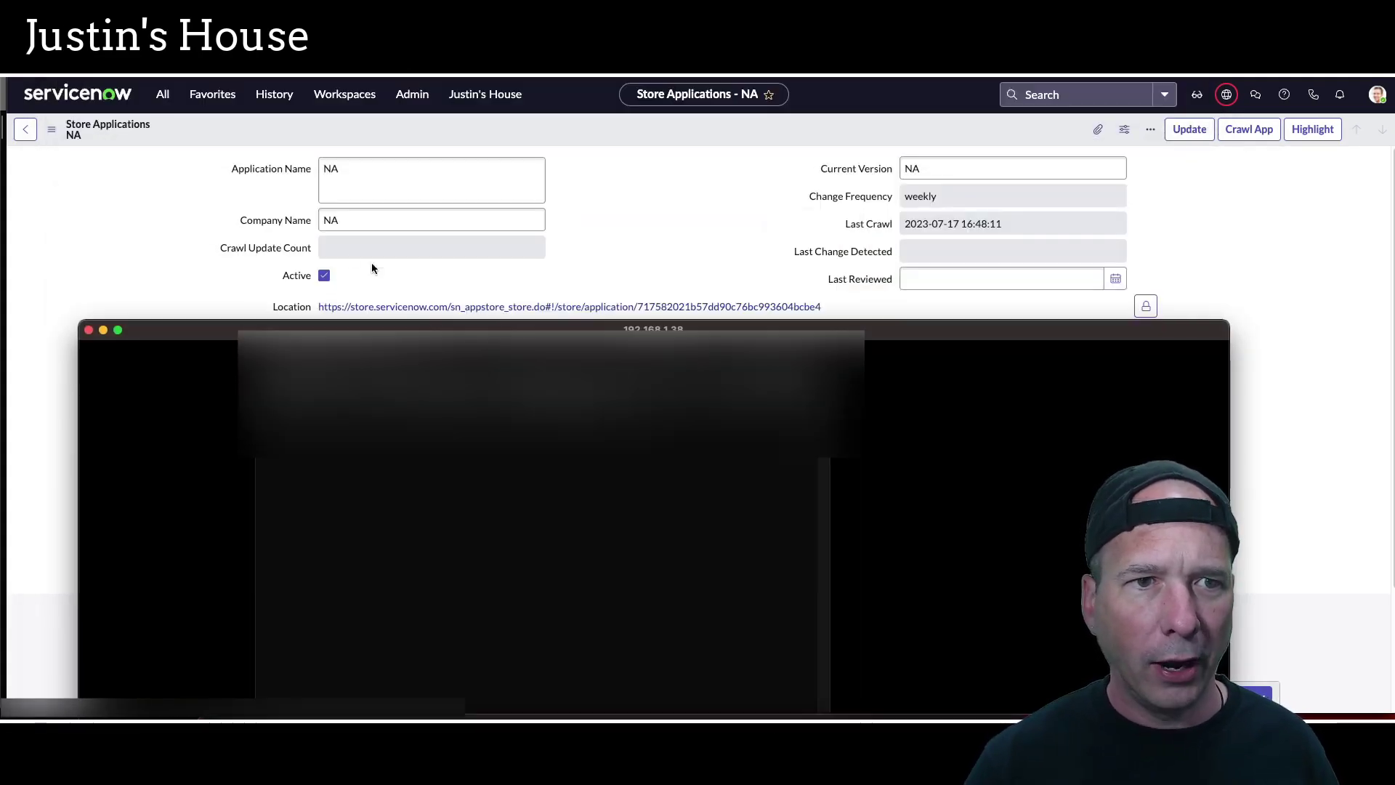
Return to the NA store application record in ServiceNow and copy its sys_id again
key(super+Tab)
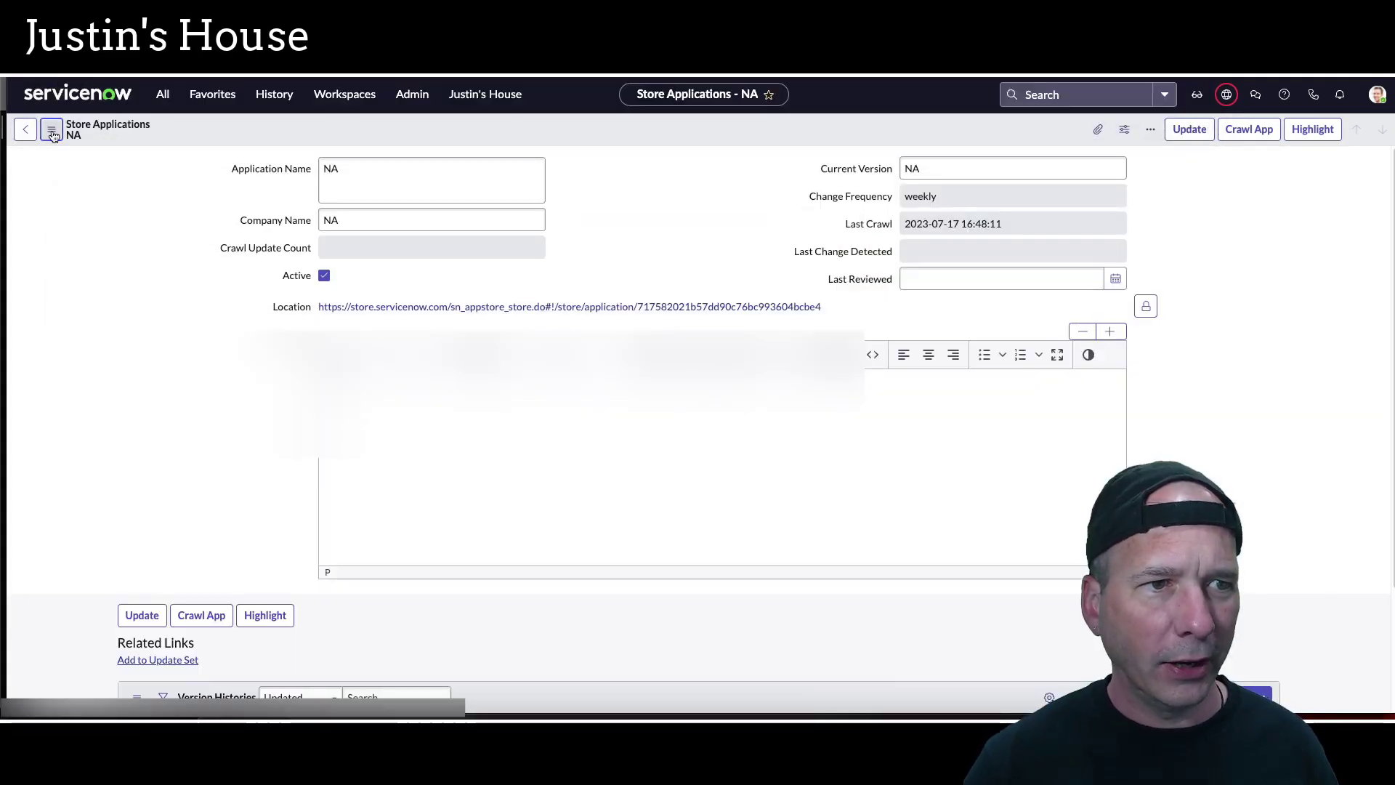
click(51, 128)
mouse_move(97, 267)
click(99, 318)
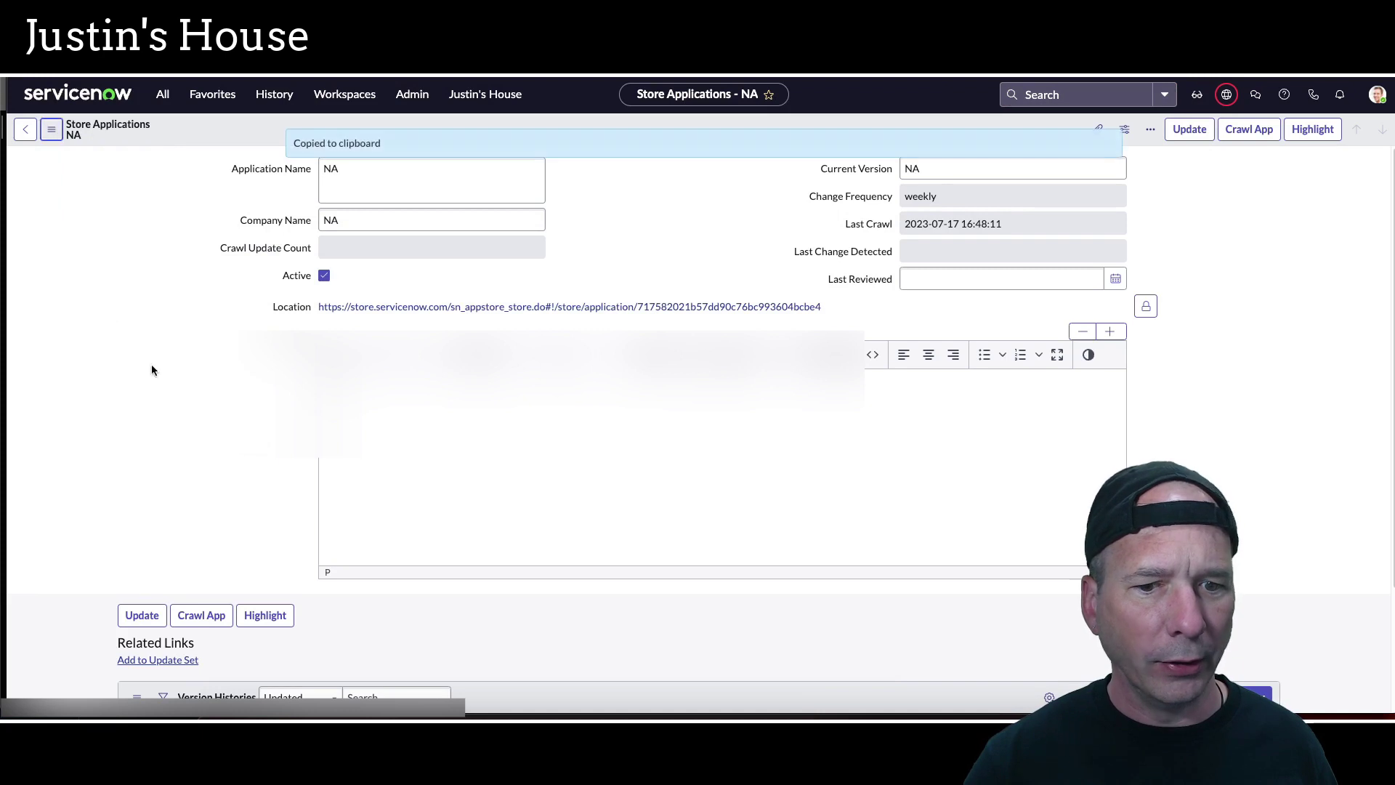
Switch to the remote terminal and try to paste the copied sys_id after the placeholder in the curl command
click(1017, 716)
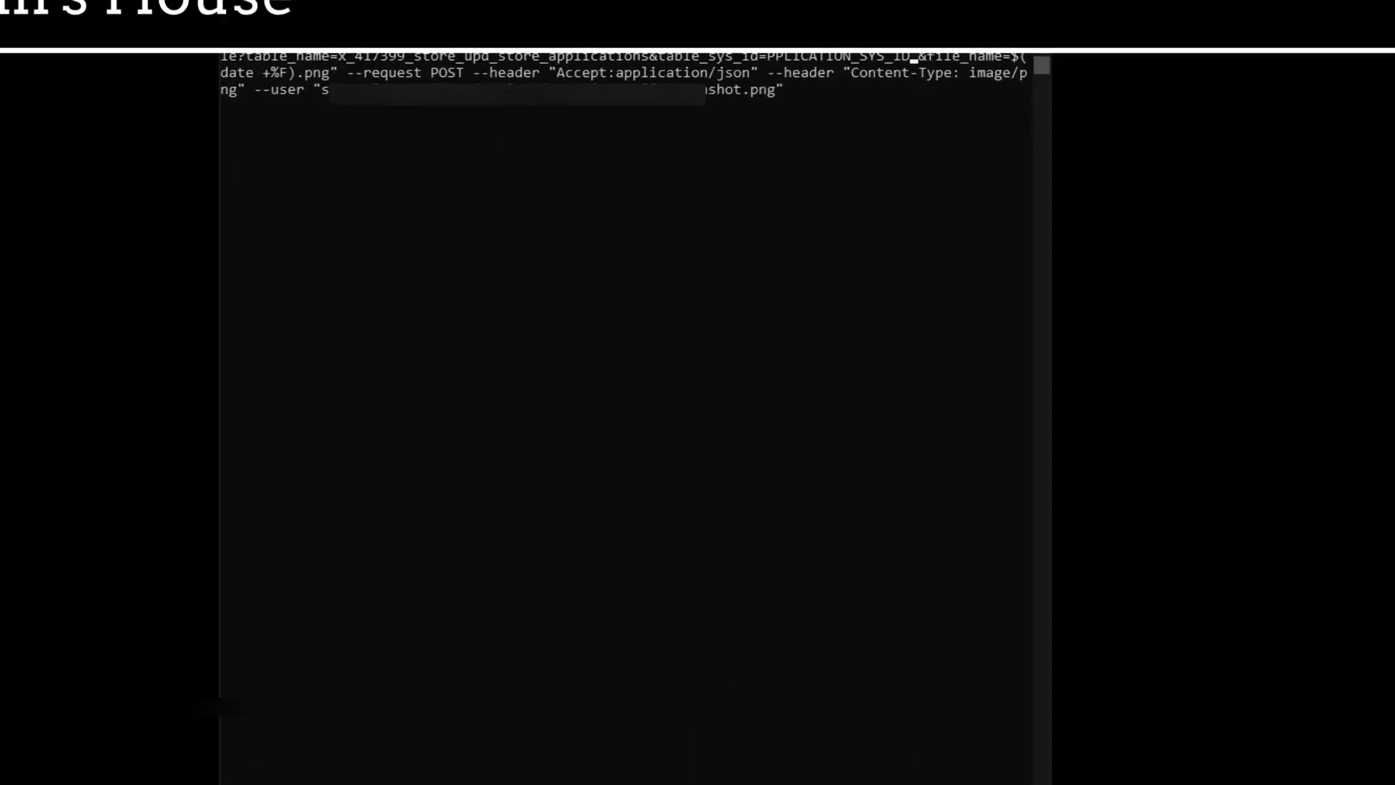
right_click(554, 68)
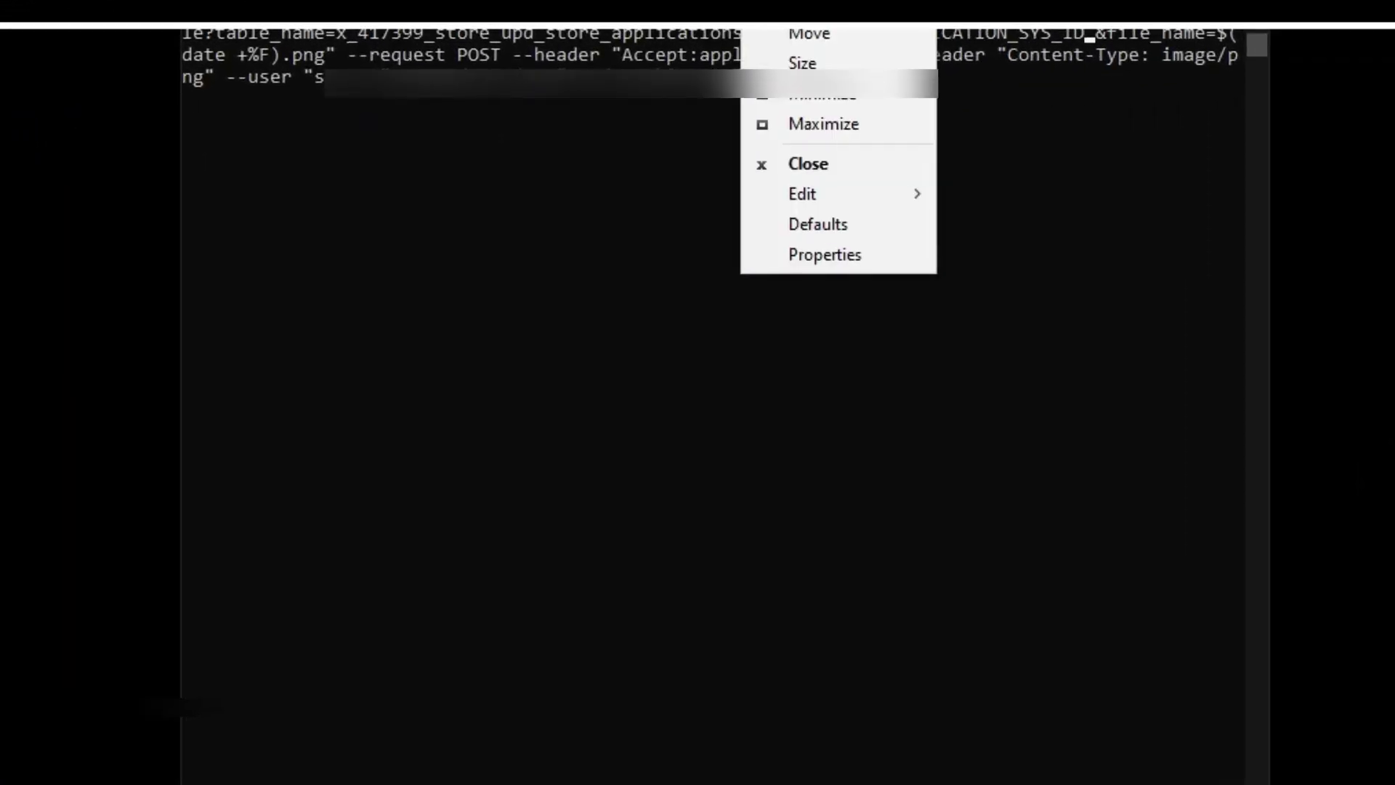
mouse_move(600, 166)
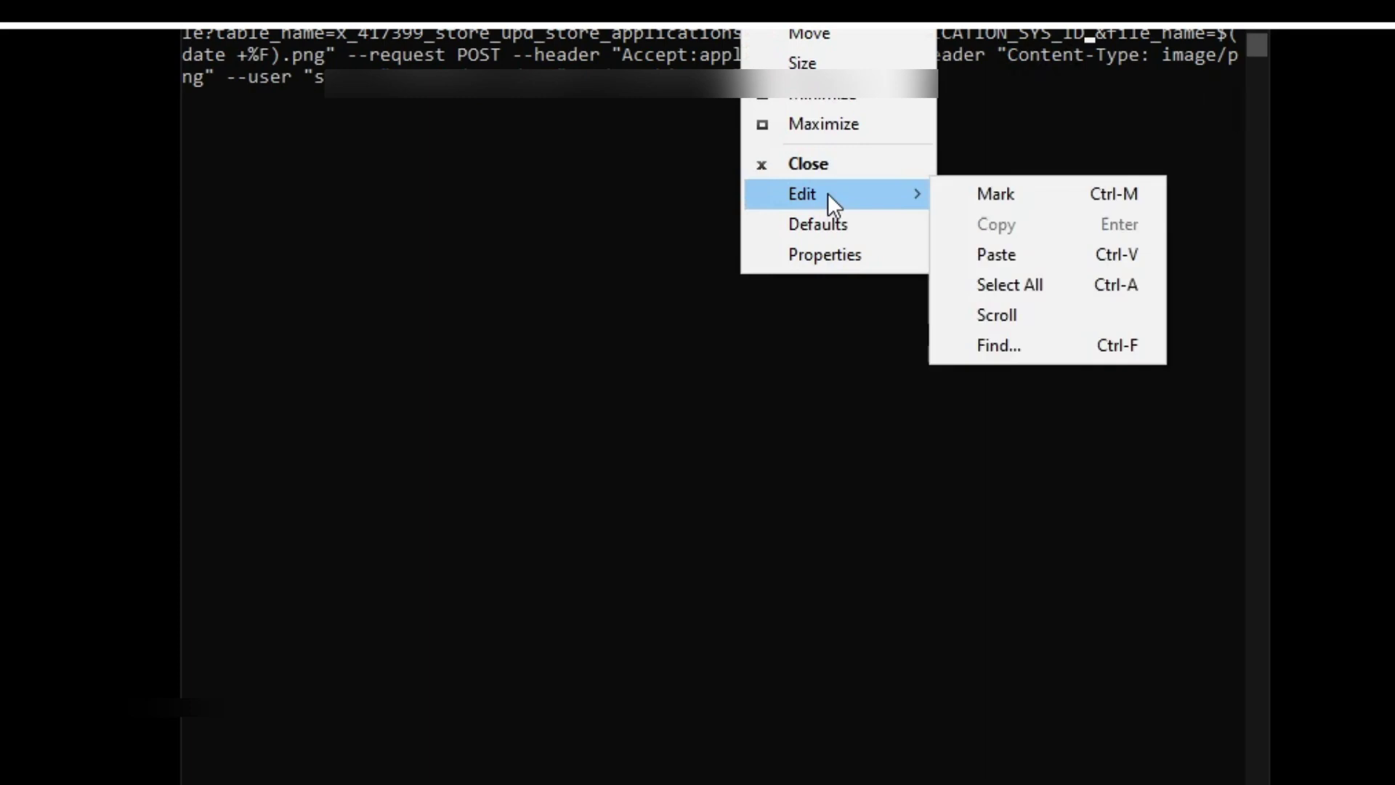
click(1016, 255)
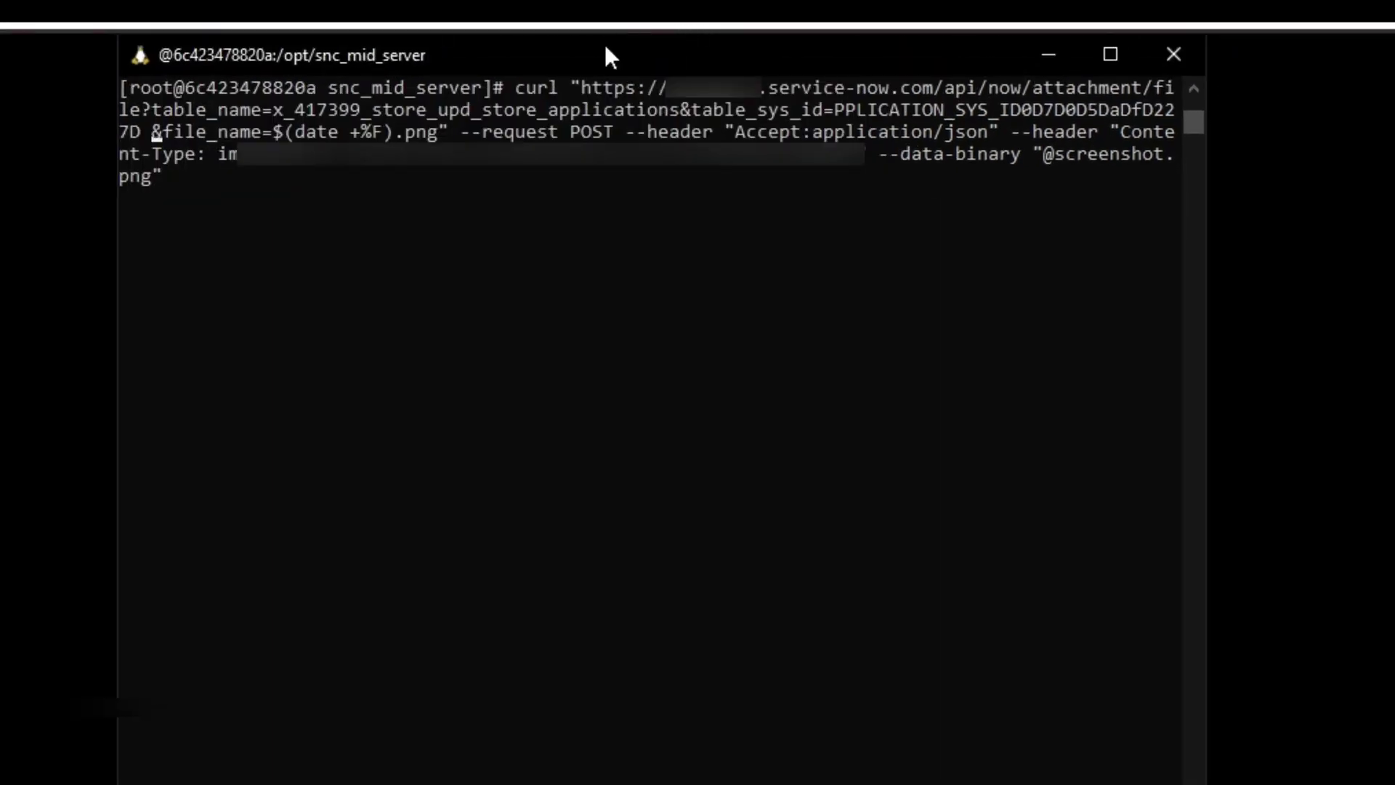
Empty the table_sys_id value in the curl command, removing the placeholder text, the mis-pasted characters and the space before &file_name
key(BackSpace)
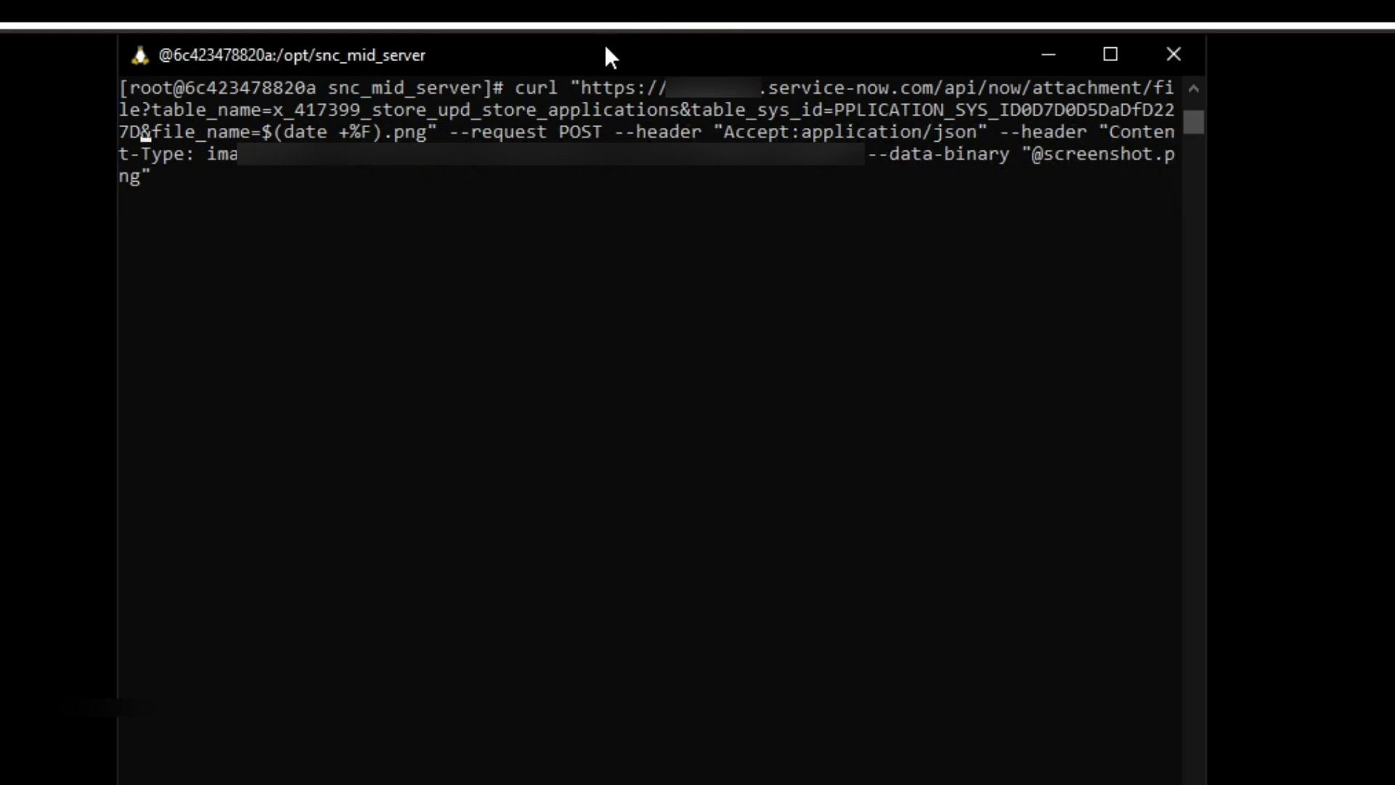
key(Left)
key(Left)
key(Left)
key(Left)
key(Left)
key(Left)
key(Left)
key(Left)
key(ctrl+v)
key(BackSpace)
key(BackSpace)
key(BackSpace)
key(BackSpace)
key(BackSpace)
key(BackSpace)
key(BackSpace)
key(BackSpace)
key(BackSpace)
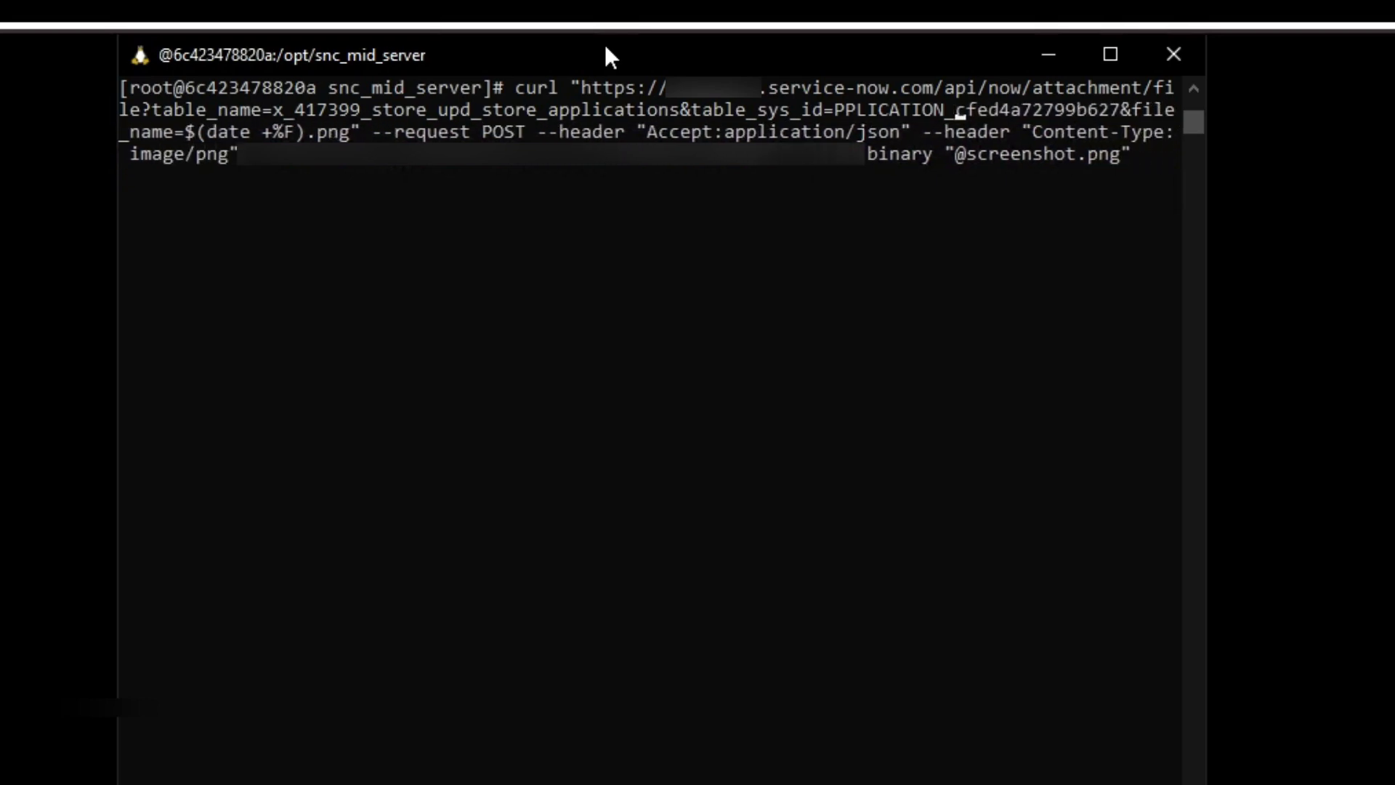
key(BackSpace)
key(BackSpace)
key(BackSpace)
key(BackSpace)
key(BackSpace)
key(BackSpace)
key(BackSpace)
key(BackSpace)
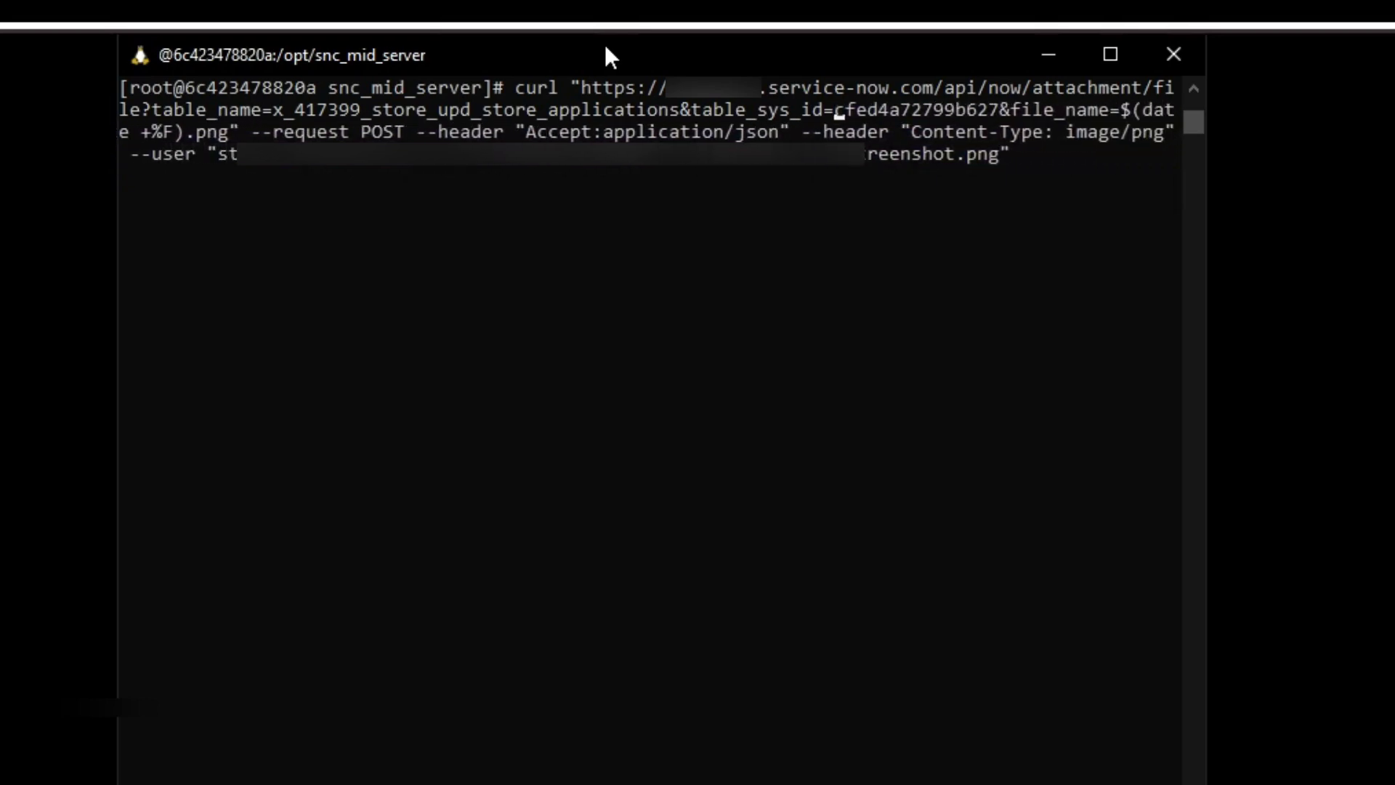
key(Right)
key(Right)
key(Right)
key(Right)
key(Right)
key(Right)
key(BackSpace)
key(BackSpace)
key(BackSpace)
key(BackSpace)
key(BackSpace)
key(BackSpace)
key(BackSpace)
key(BackSpace)
key(BackSpace)
key(BackSpace)
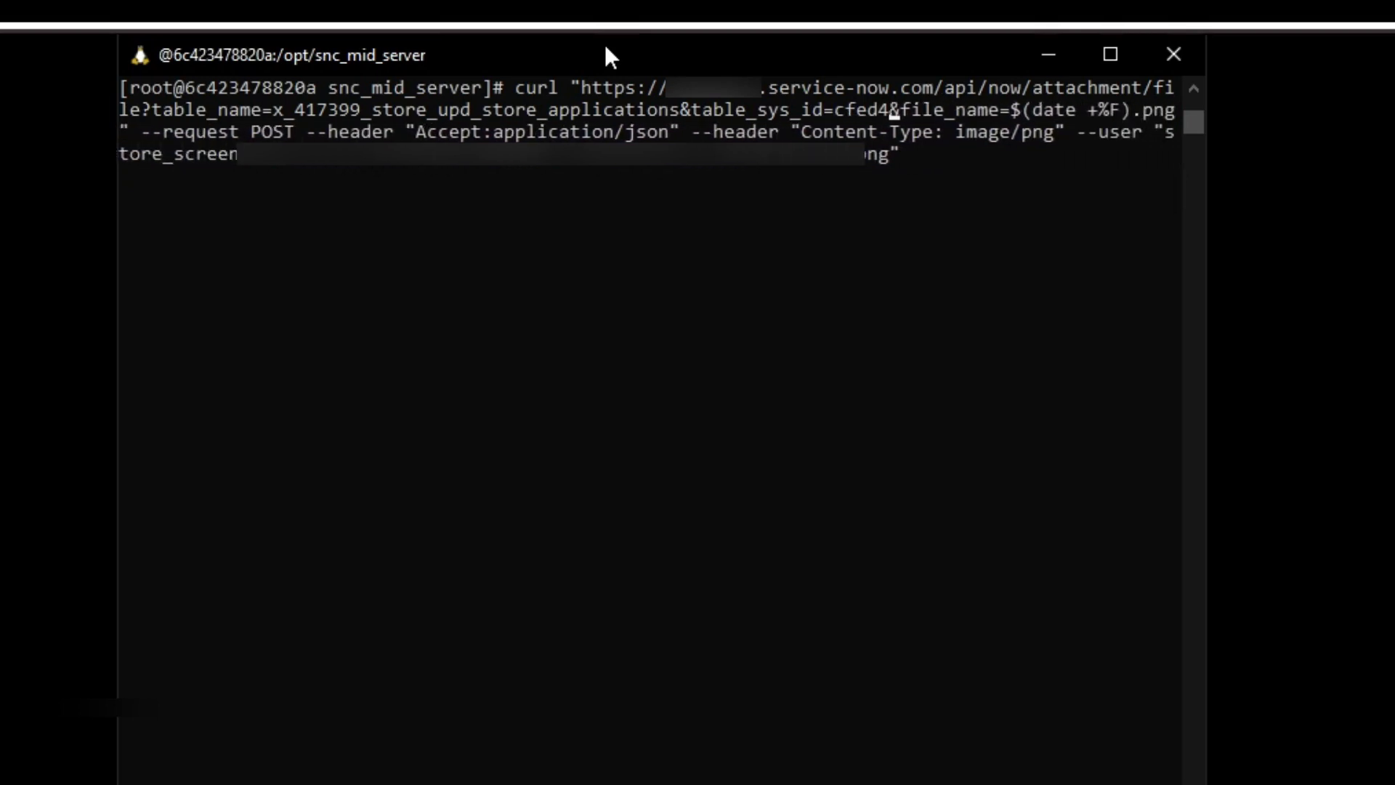
key(BackSpace)
key(BackSpace)
key(BackSpace)
key(BackSpace)
key(BackSpace)
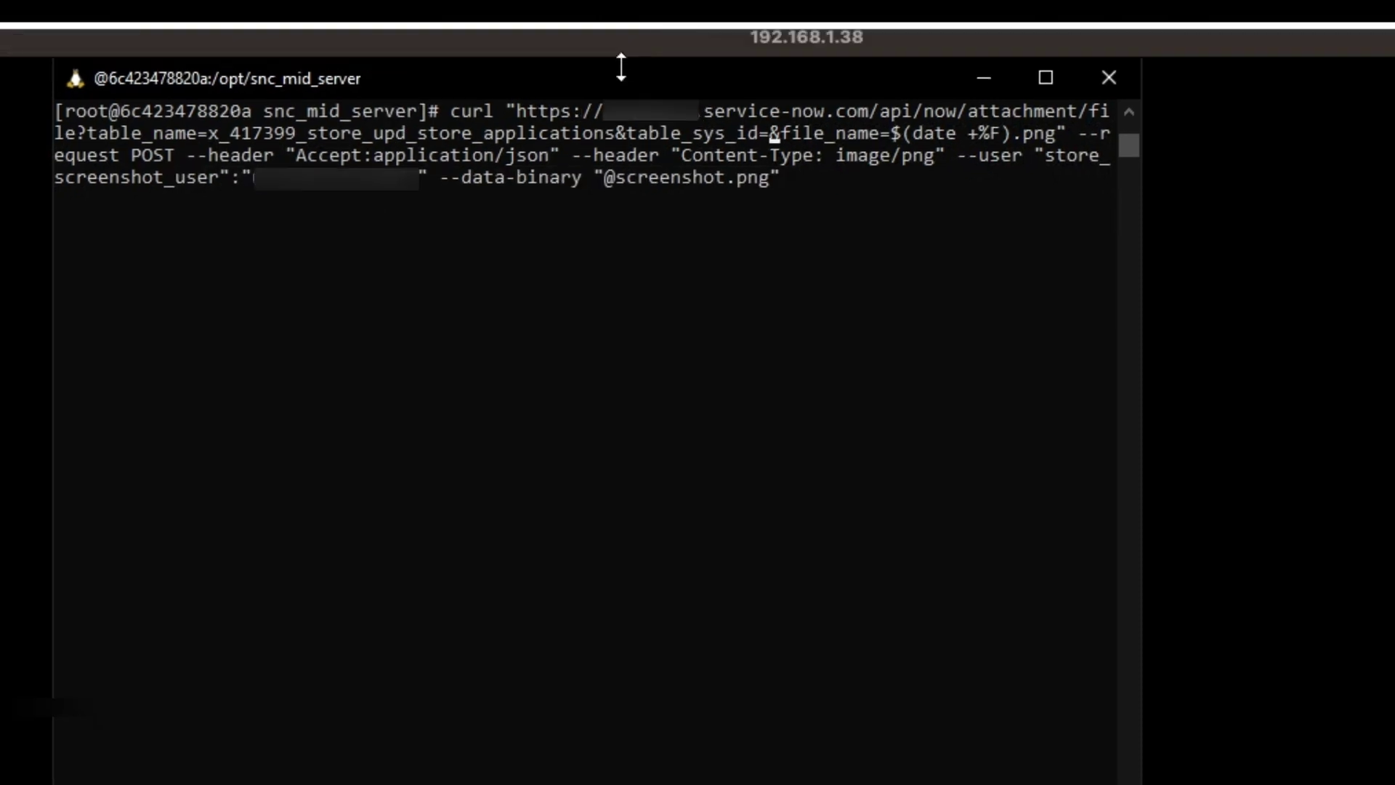
Paste the NA record's sys_id as the table_sys_id value in the curl command
right_click(610, 80)
mouse_move(721, 290)
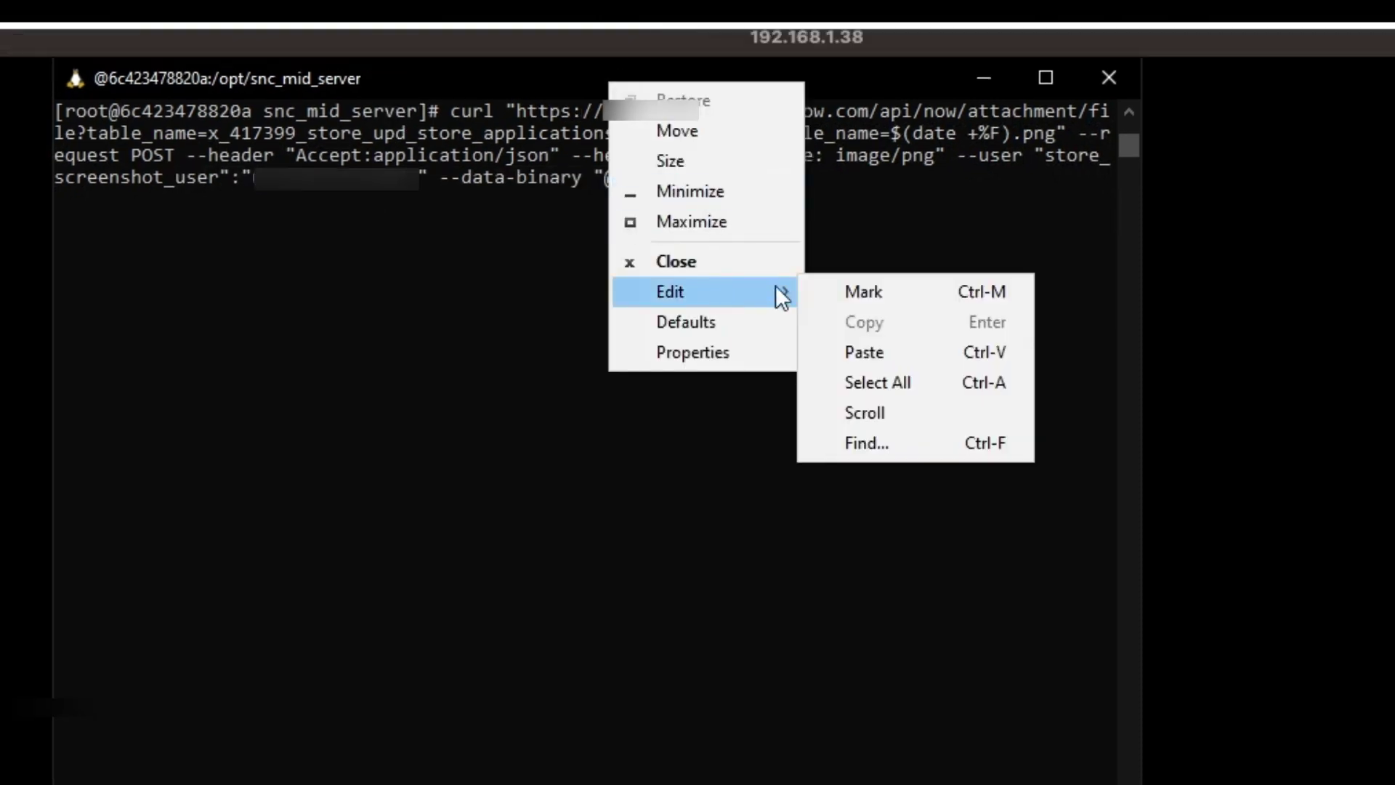
click(857, 351)
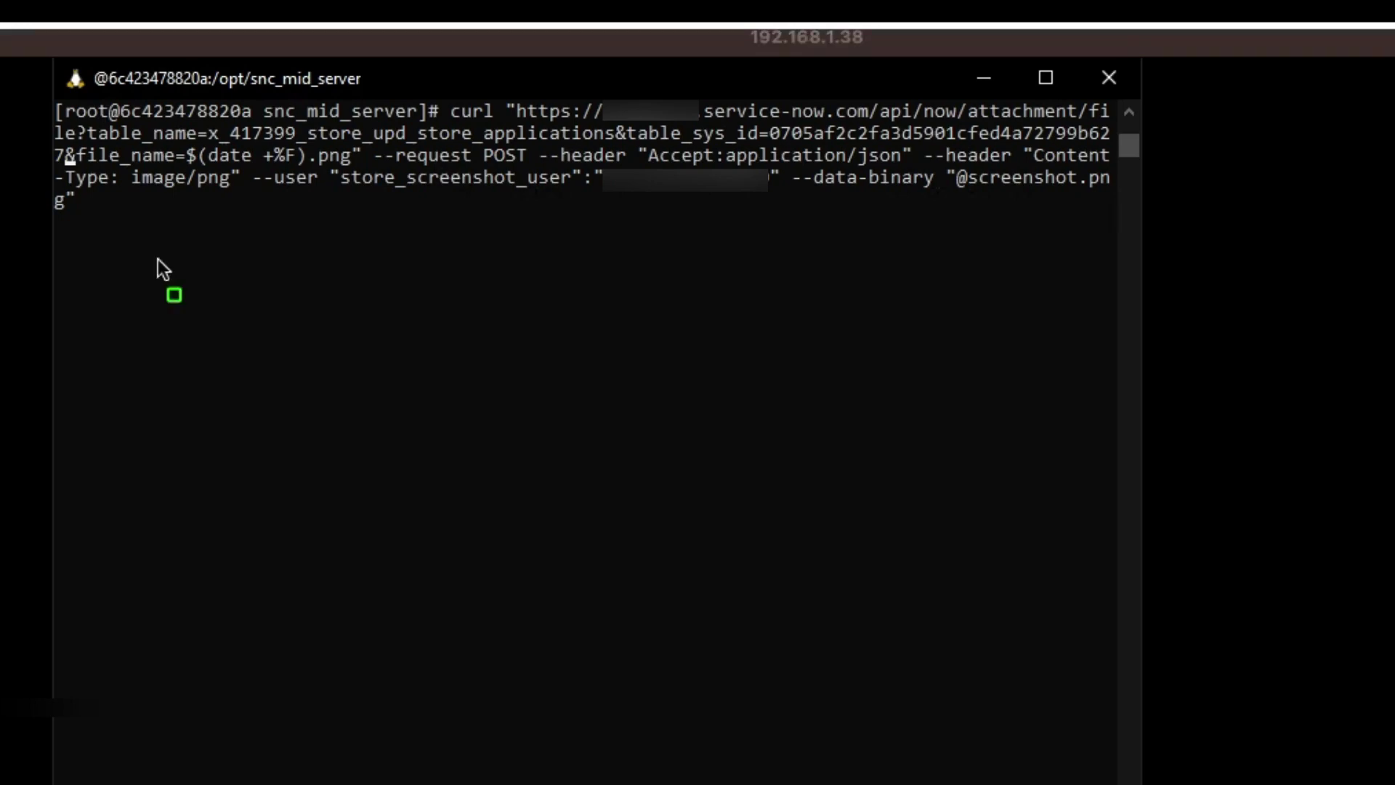
Review the curl command's attachment URL, target table, record sys_id and user credentials
drag(156, 131, 385, 182)
drag(565, 120, 805, 141)
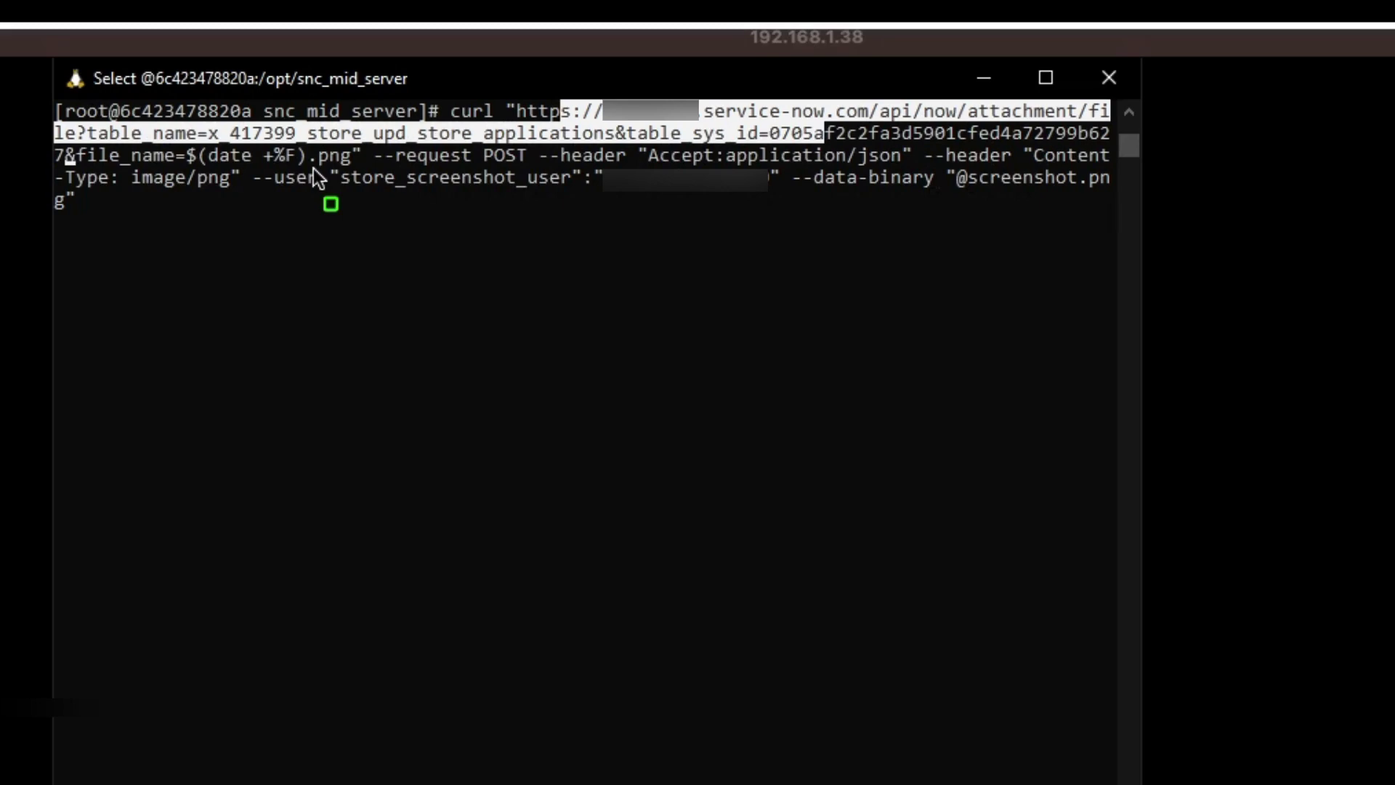
mouse_move(264, 156)
mouse_down()
mouse_move(653, 198)
mouse_move(795, 192)
mouse_up()
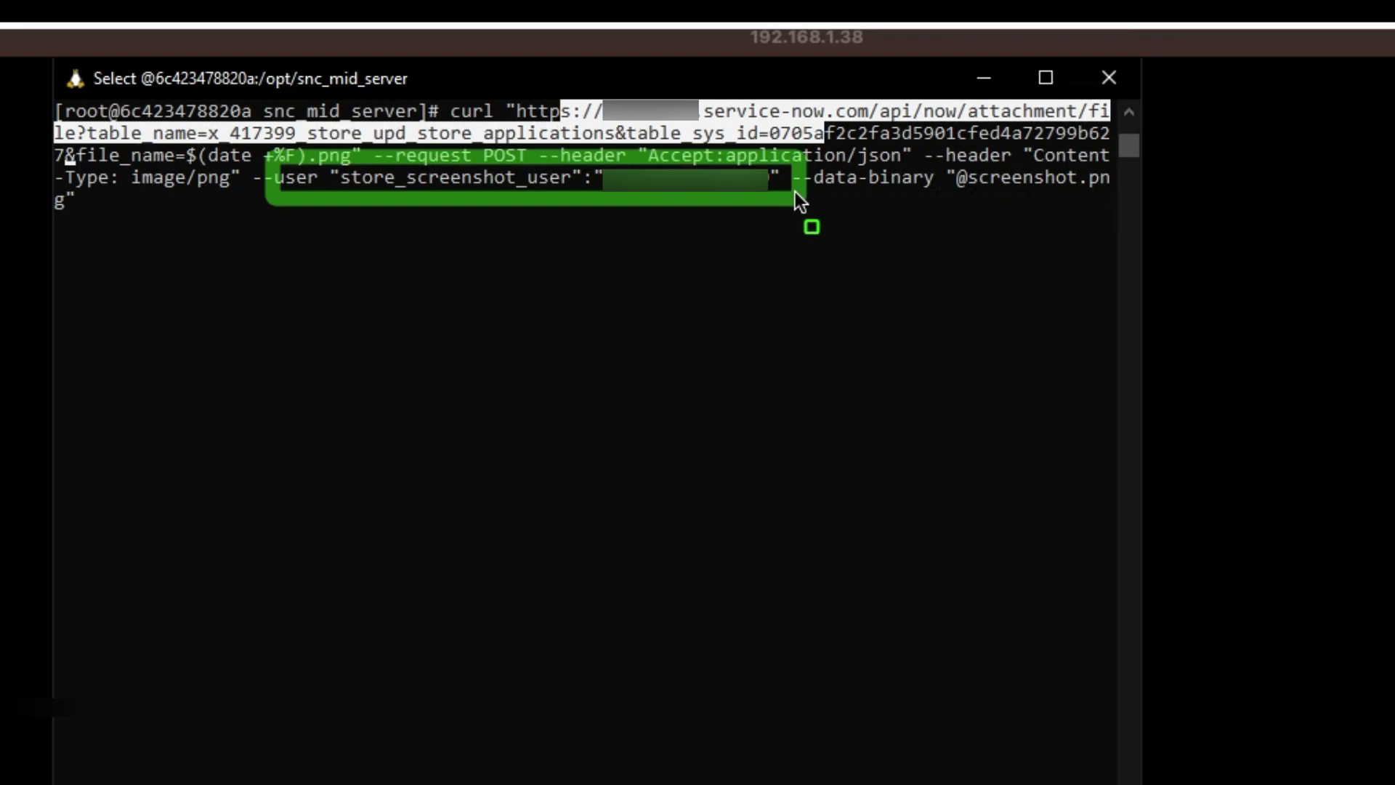
key(Escape)
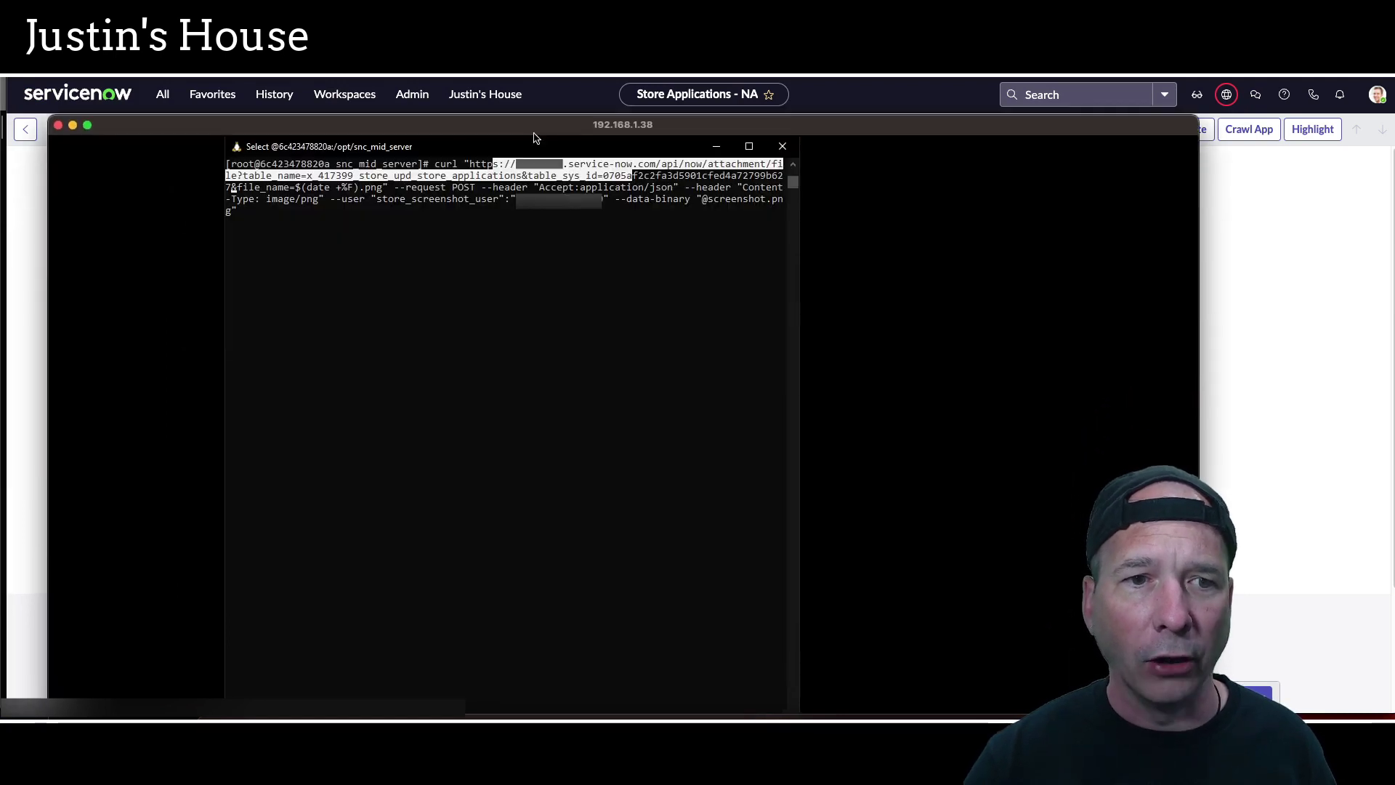
click(409, 211)
key(Escape)
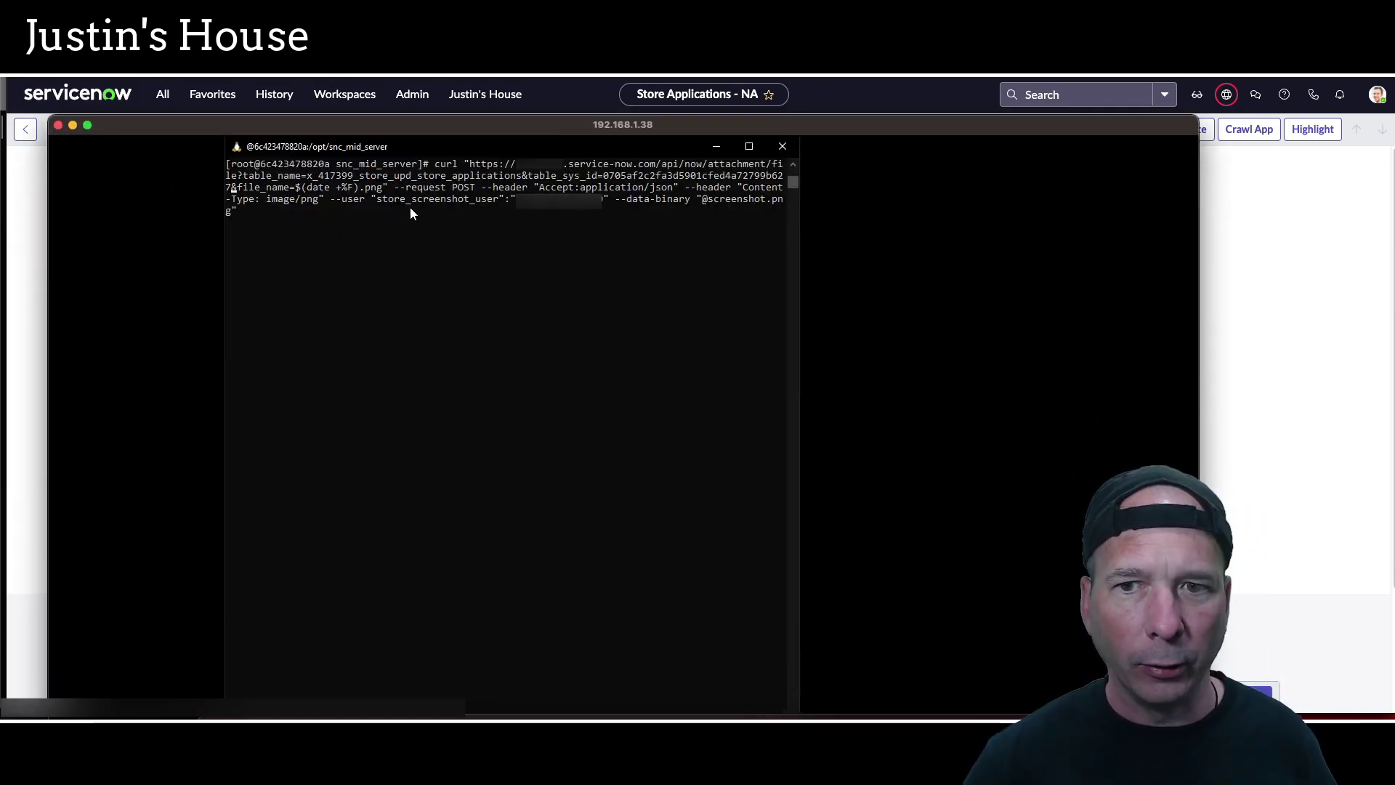
Run the completed curl command to upload screenshot.png as an attachment to the NA store application record
drag(427, 137, 433, 86)
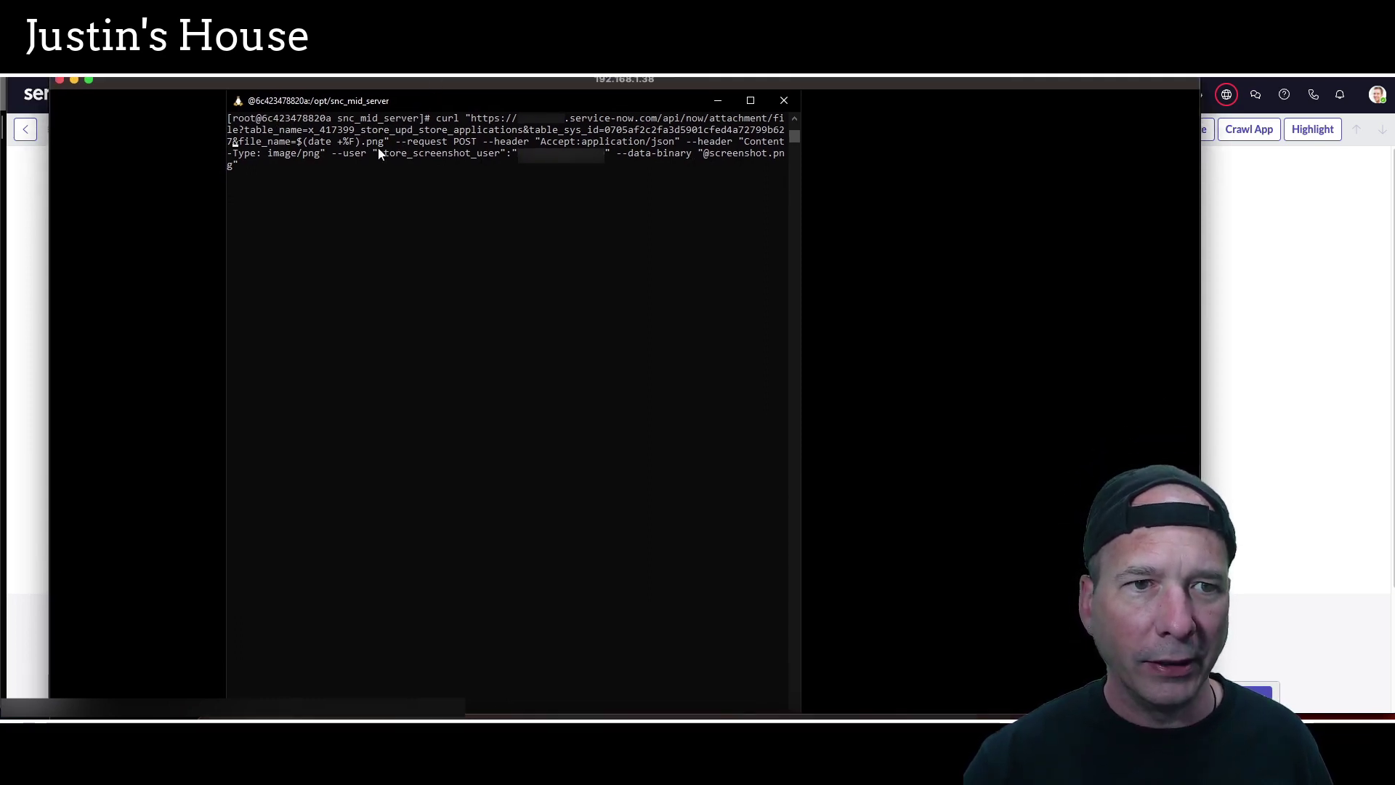
click(328, 177)
key(Escape)
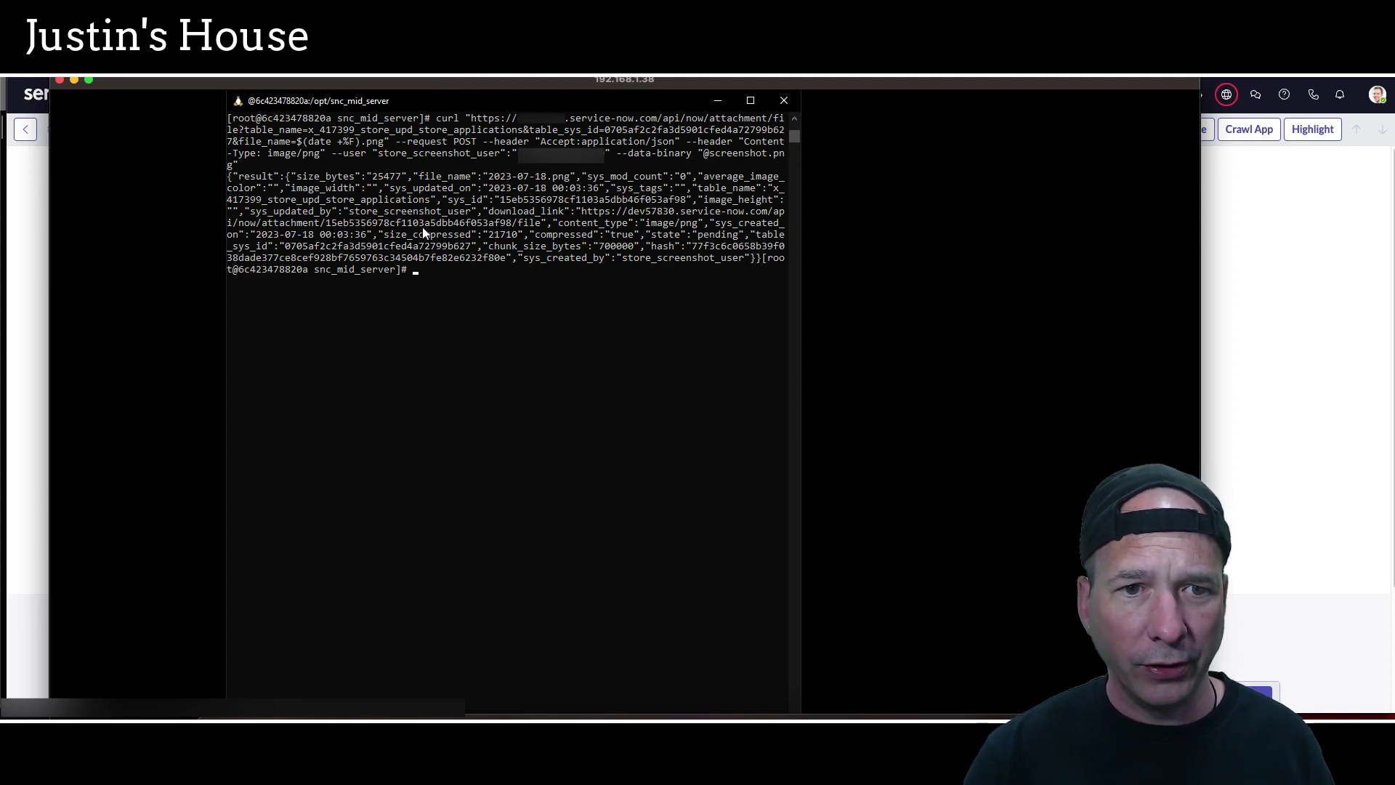
Reload the NA store application record in ServiceNow and view its 2023-07-18.png attachment
double_click(425, 81)
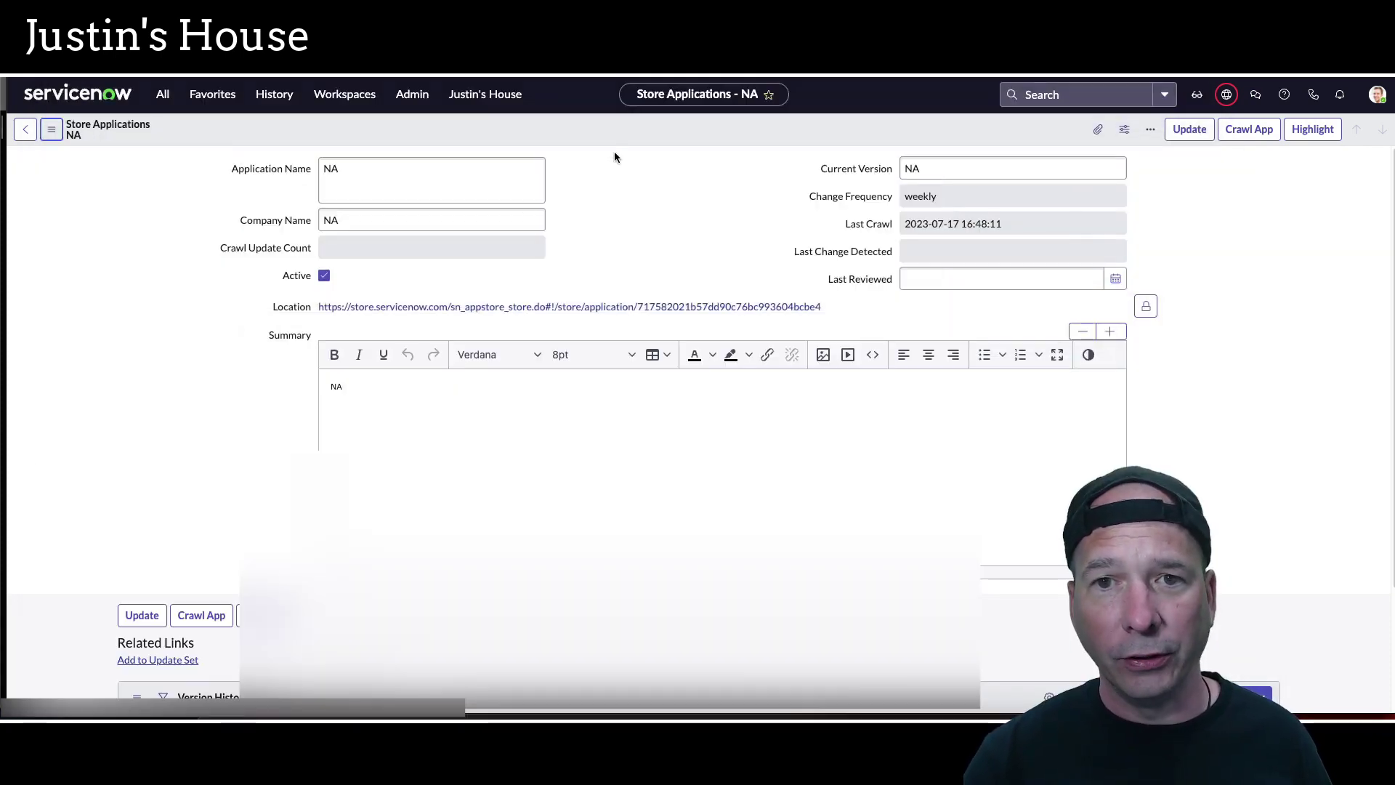
right_click(623, 128)
click(668, 366)
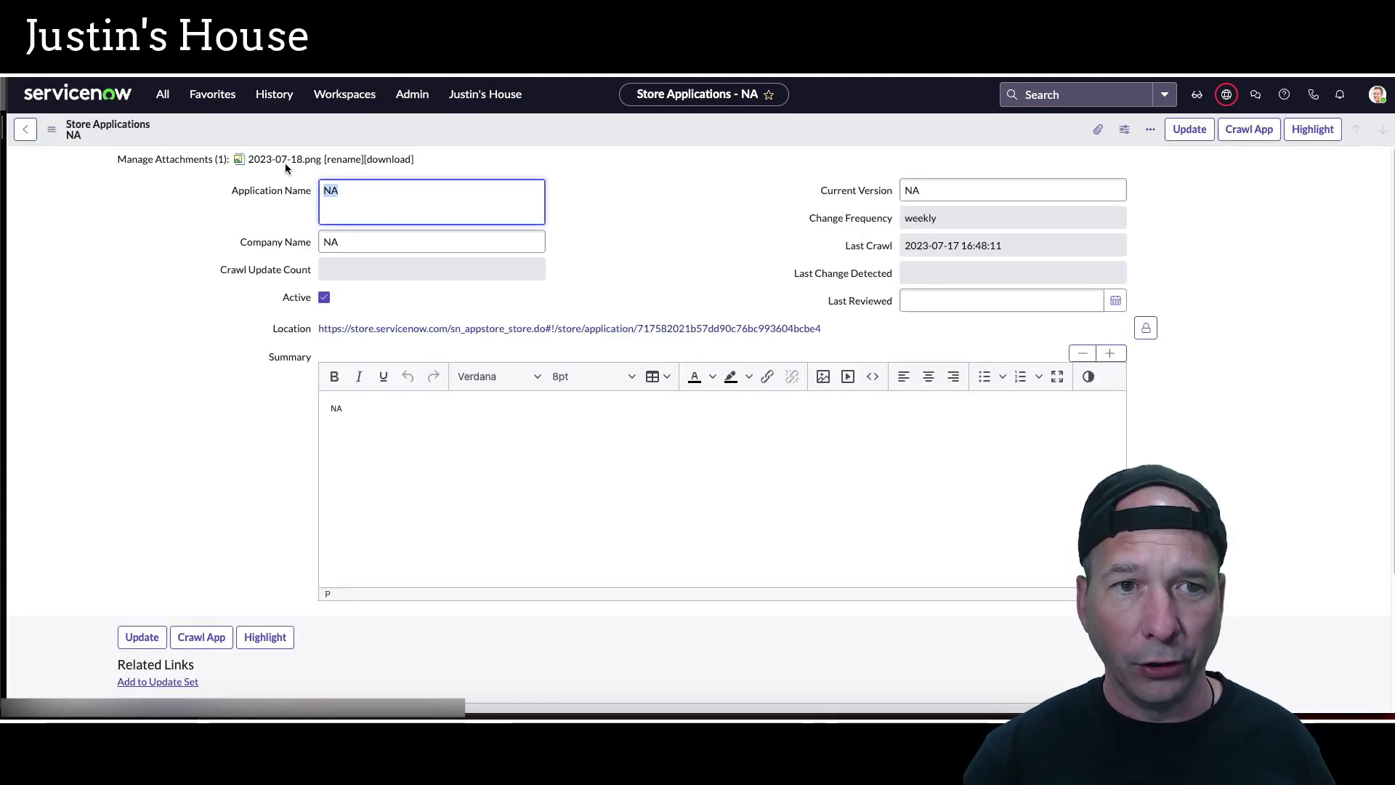
click(284, 160)
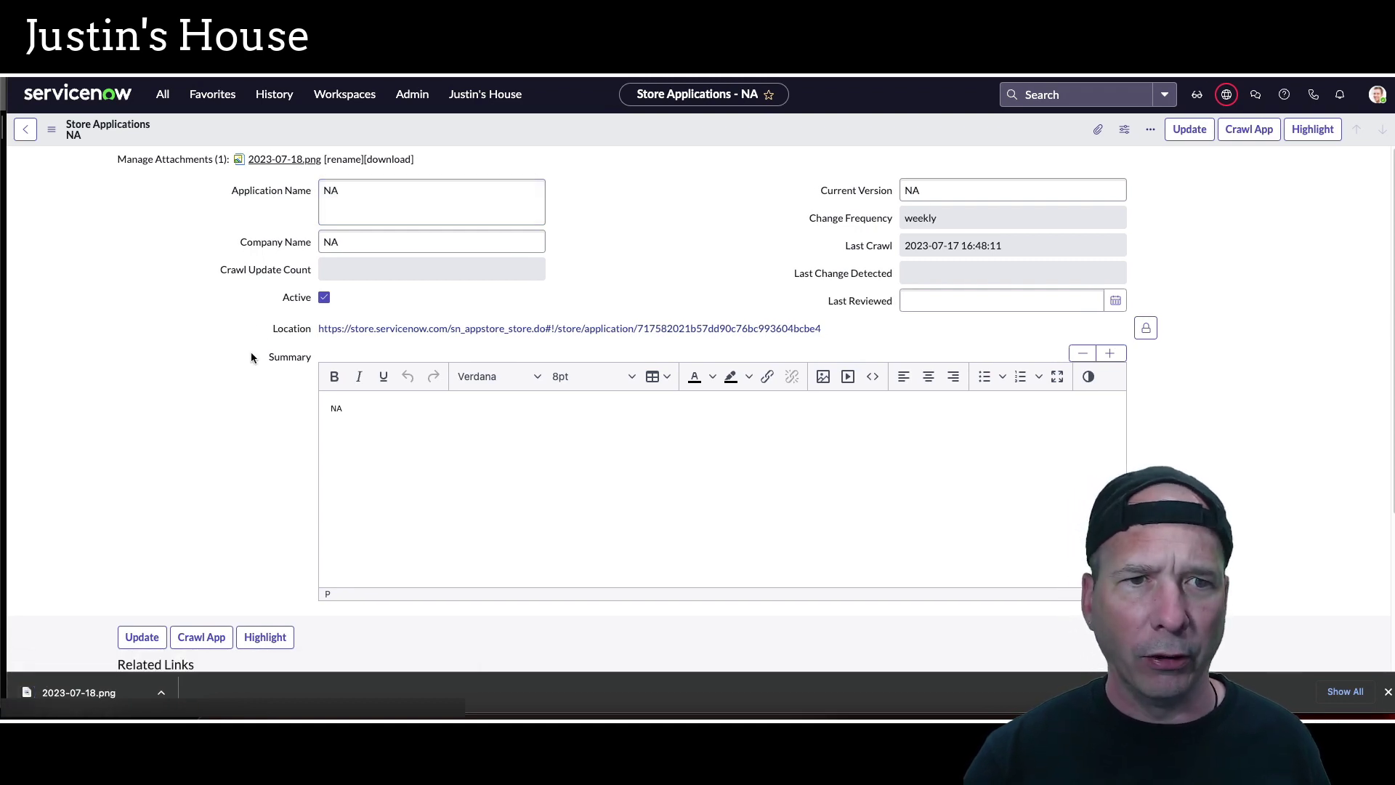
click(84, 692)
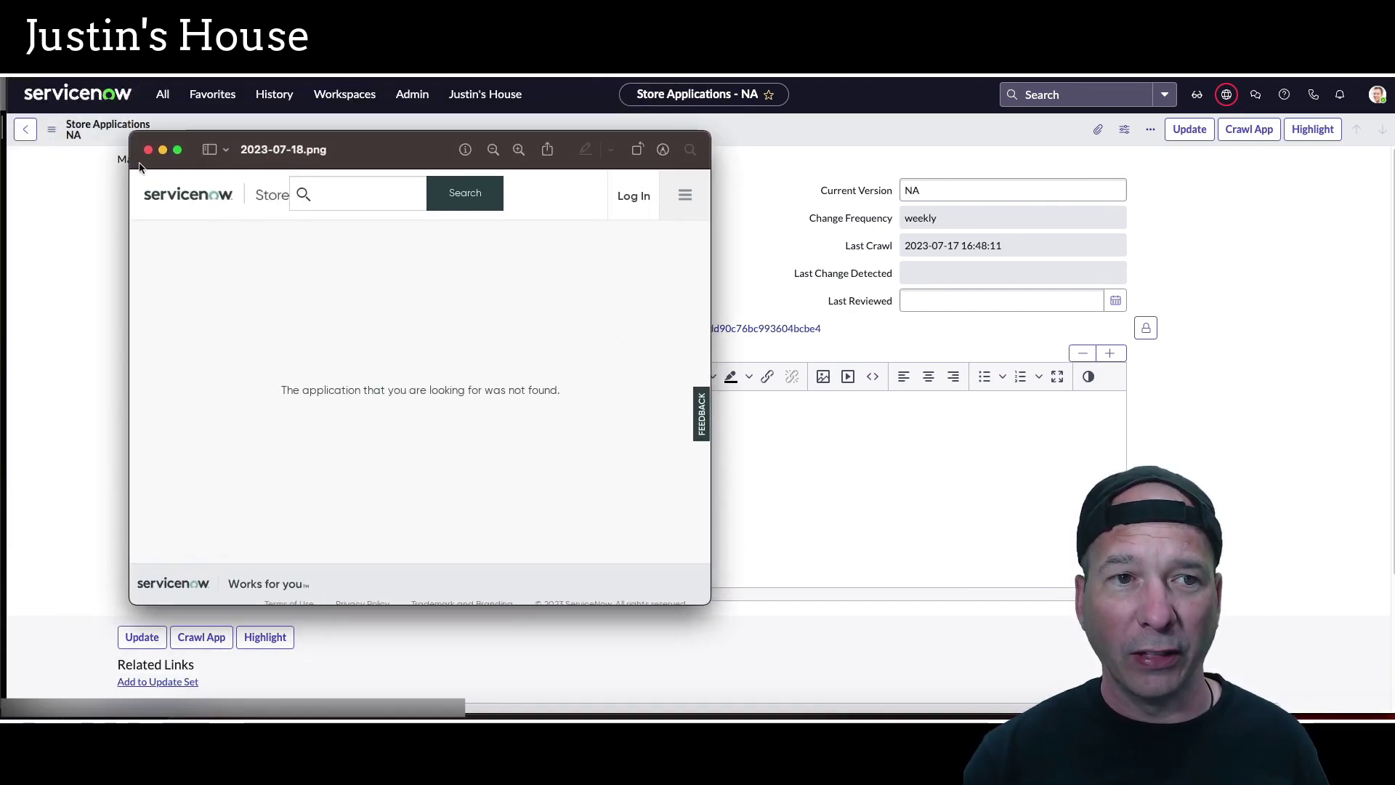
click(148, 149)
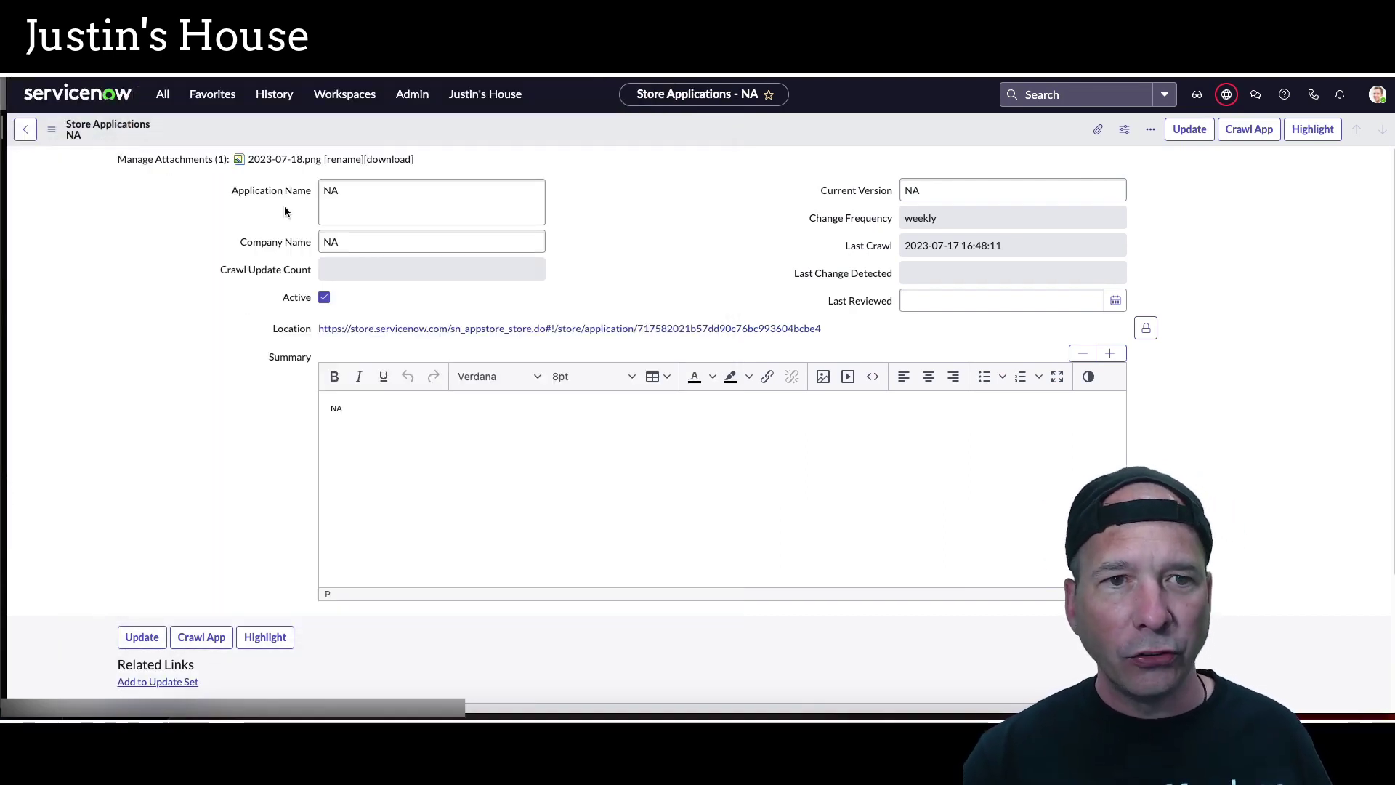
Remove the 2023-07-18.png attachment from the NA store application record
click(174, 161)
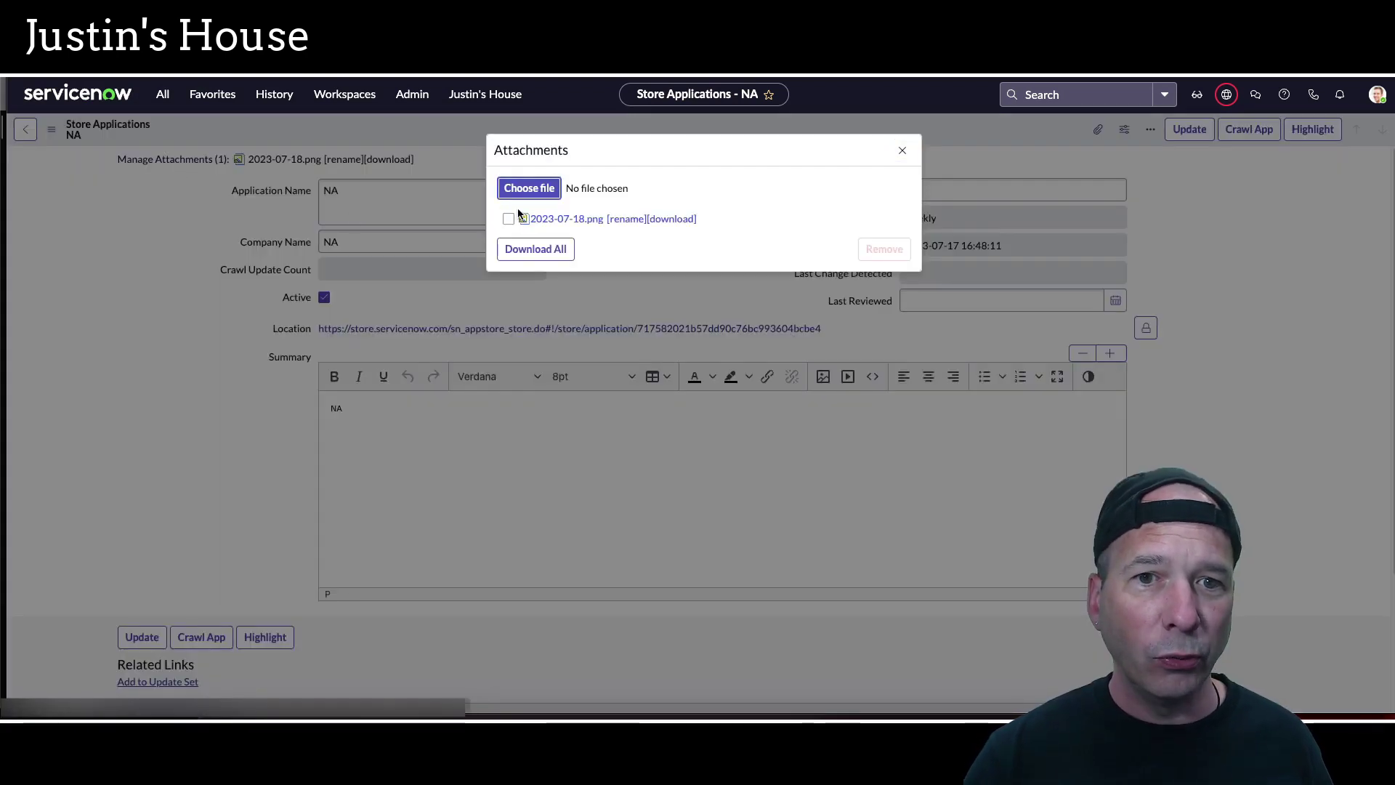
click(508, 219)
click(884, 249)
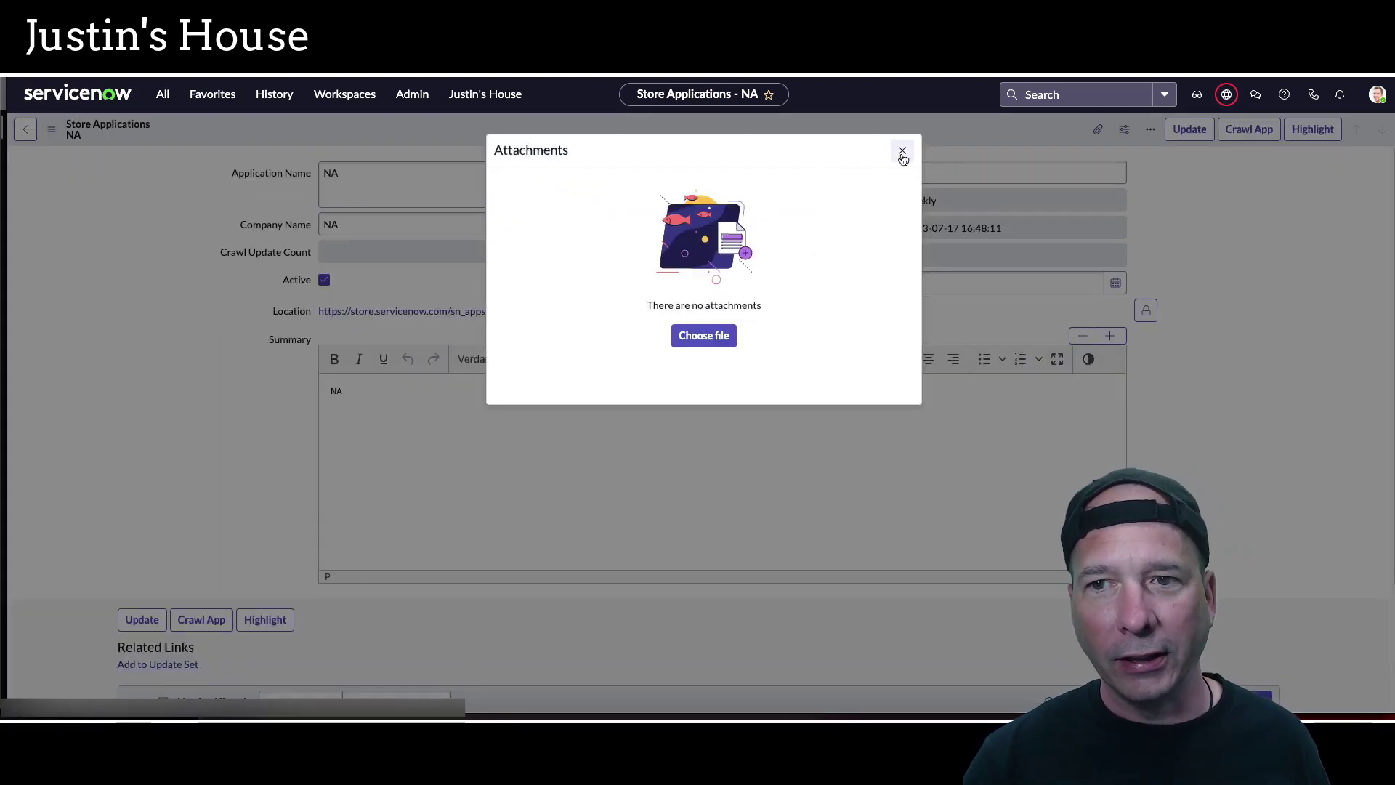
click(902, 152)
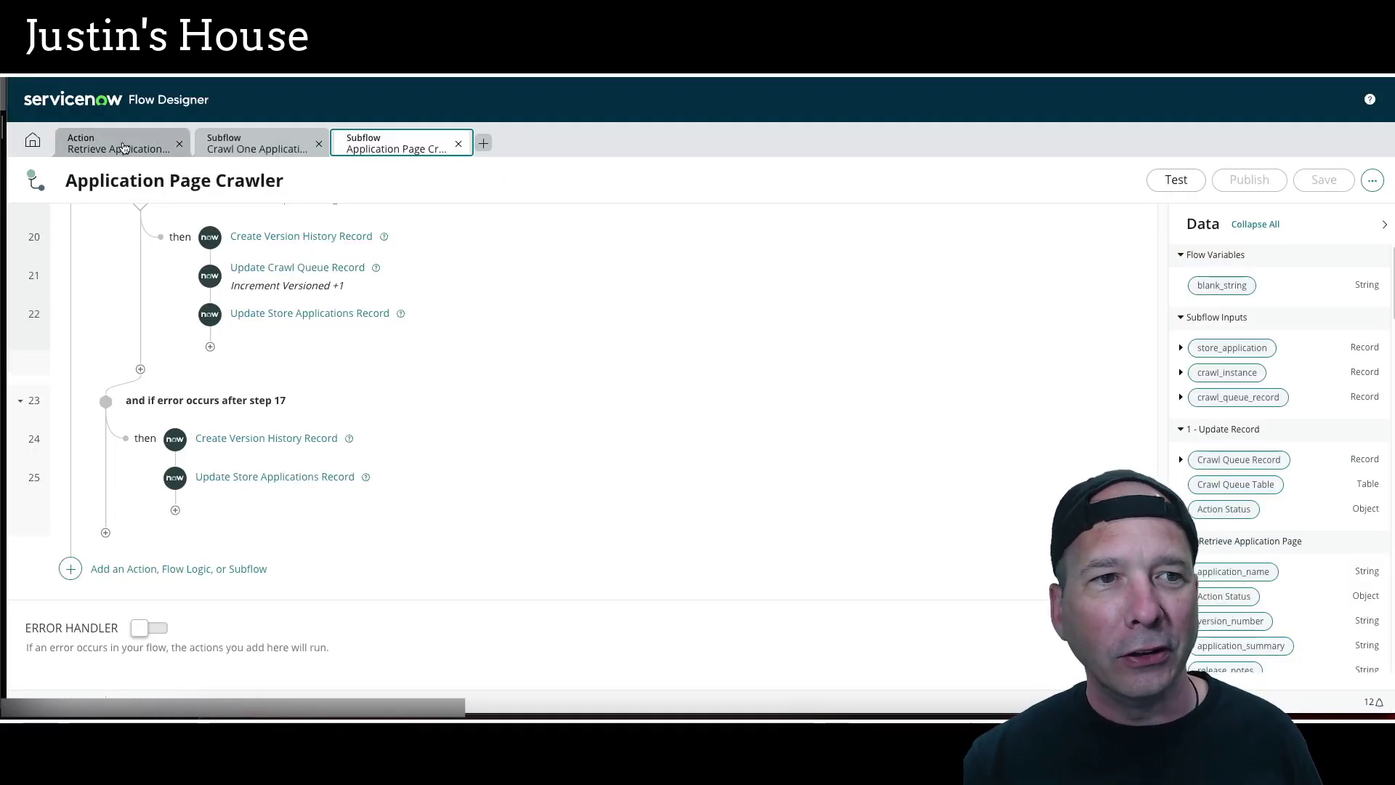
In Flow Designer, examine the inputs and the SSH step command of the Retrieve Application Page Screenshot action
click(123, 148)
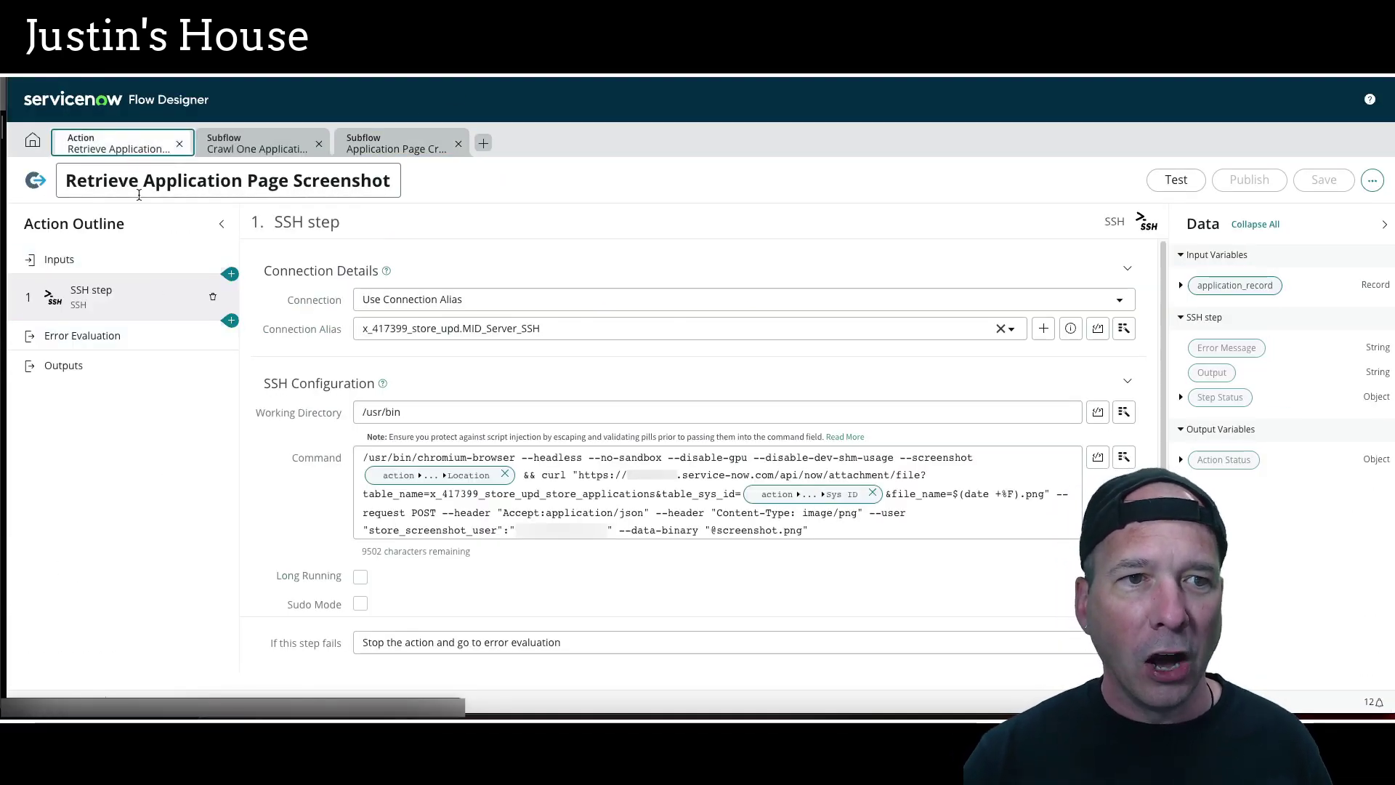
click(120, 260)
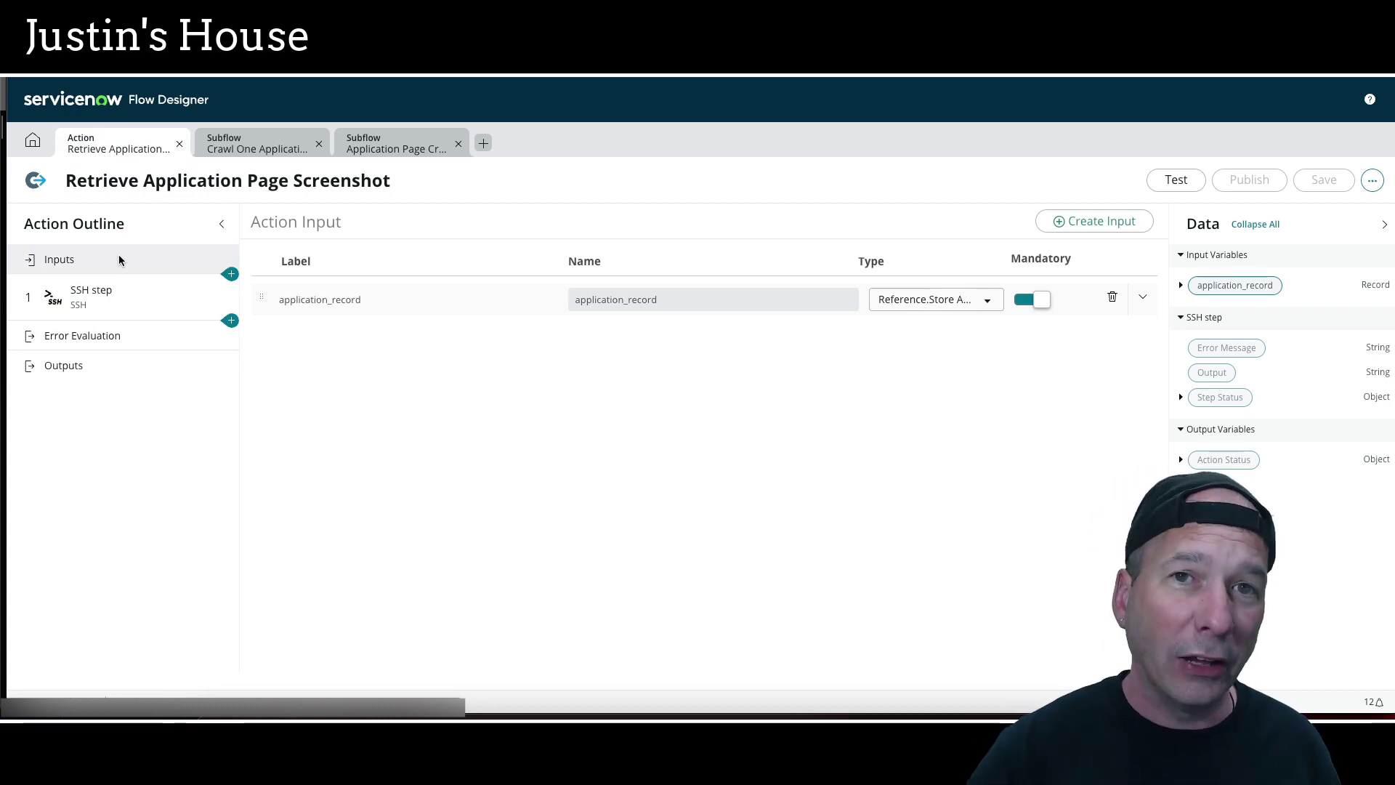
click(98, 298)
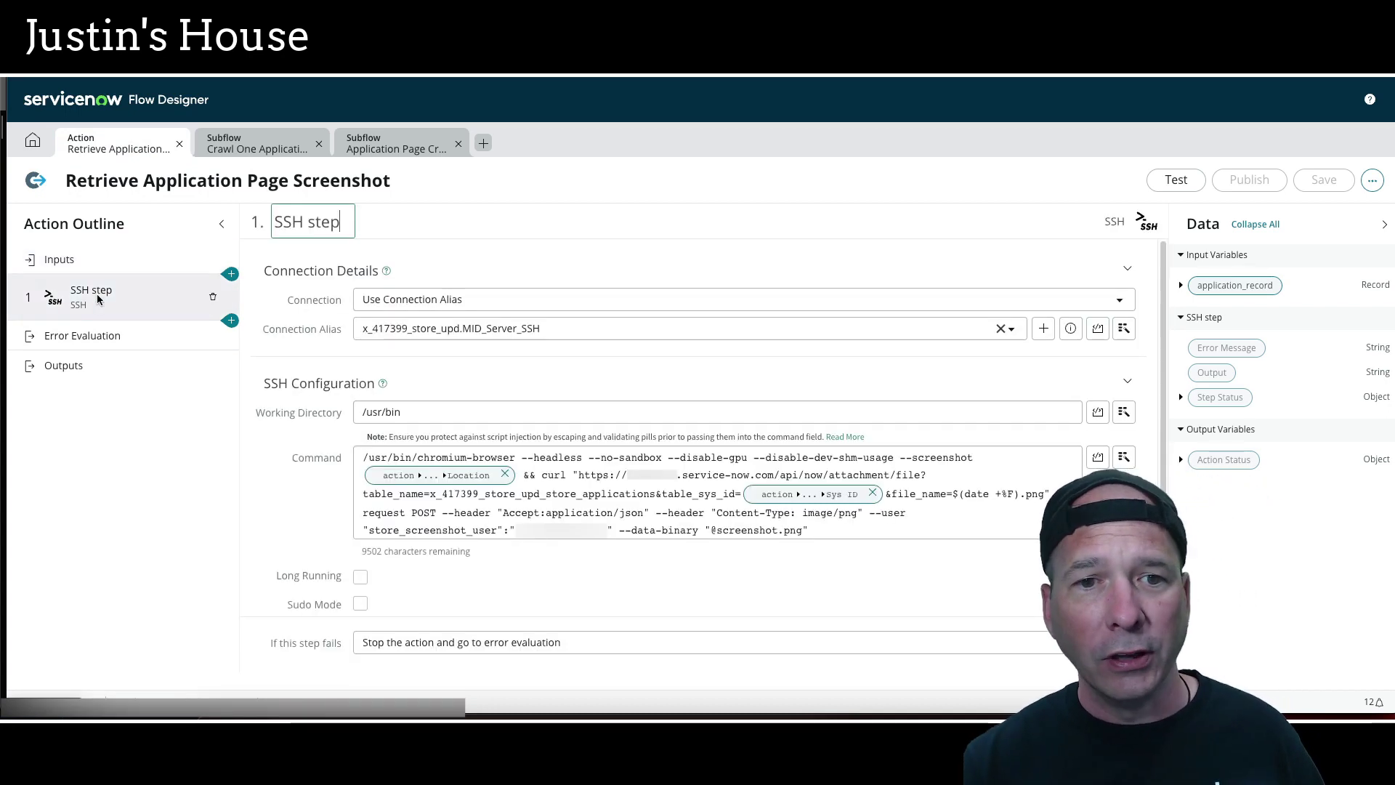
scroll(459, 352, down, 1)
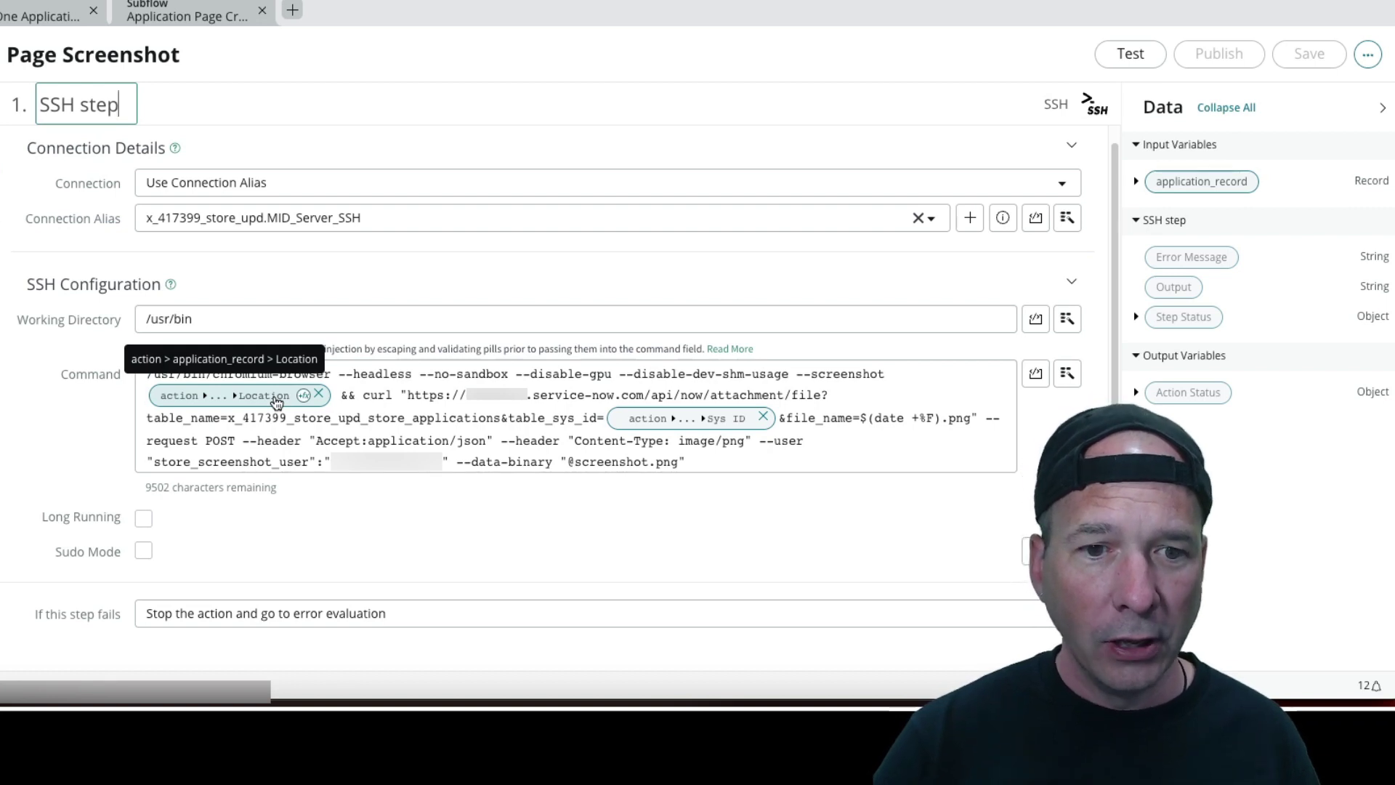
Examine how the application_record Location and Sys ID fields are used in the SSH step command, and view the action's outputs
click(1135, 181)
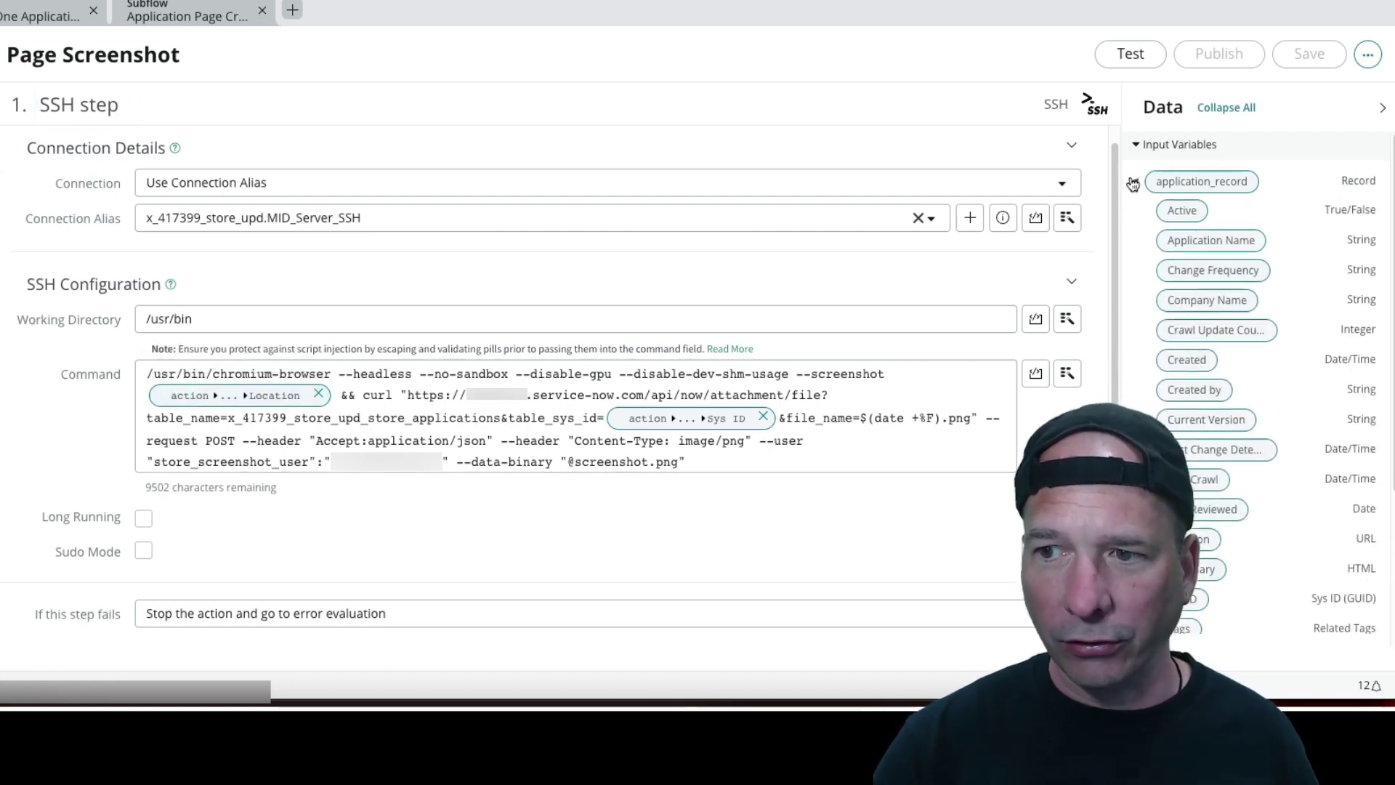
scroll(1202, 399, down, 3)
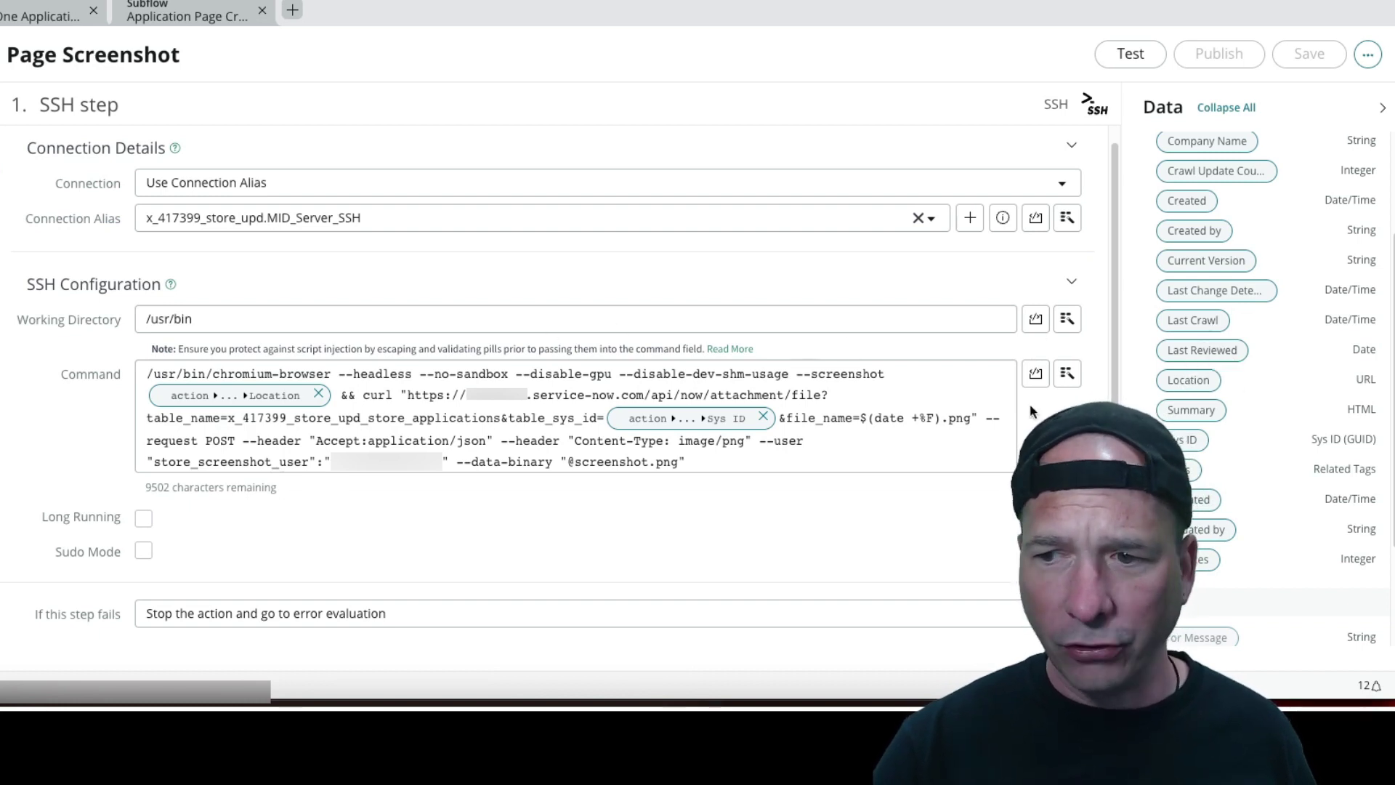
mouse_move(1189, 380)
mouse_down()
mouse_move(330, 363)
mouse_move(996, 416)
mouse_move(1184, 385)
mouse_up()
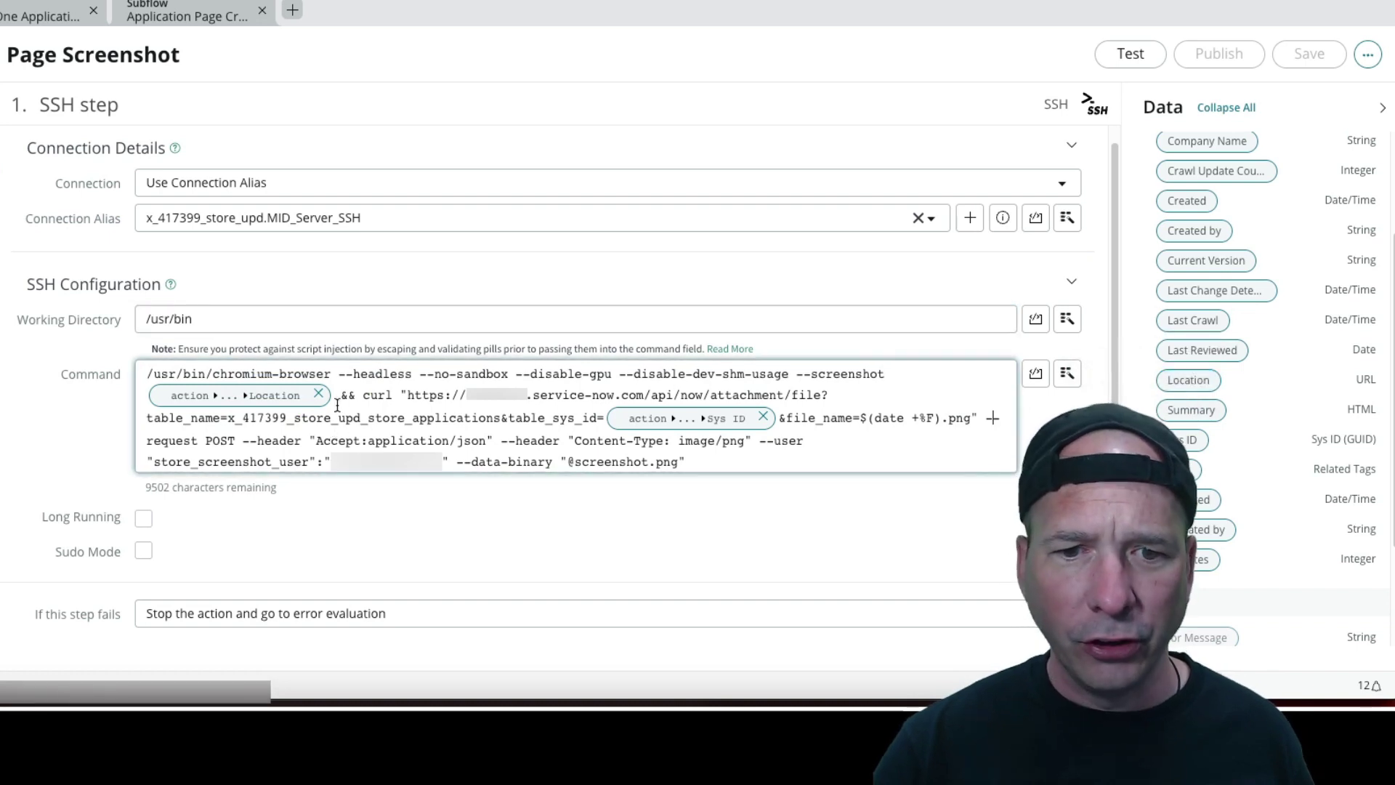
drag(341, 395, 357, 396)
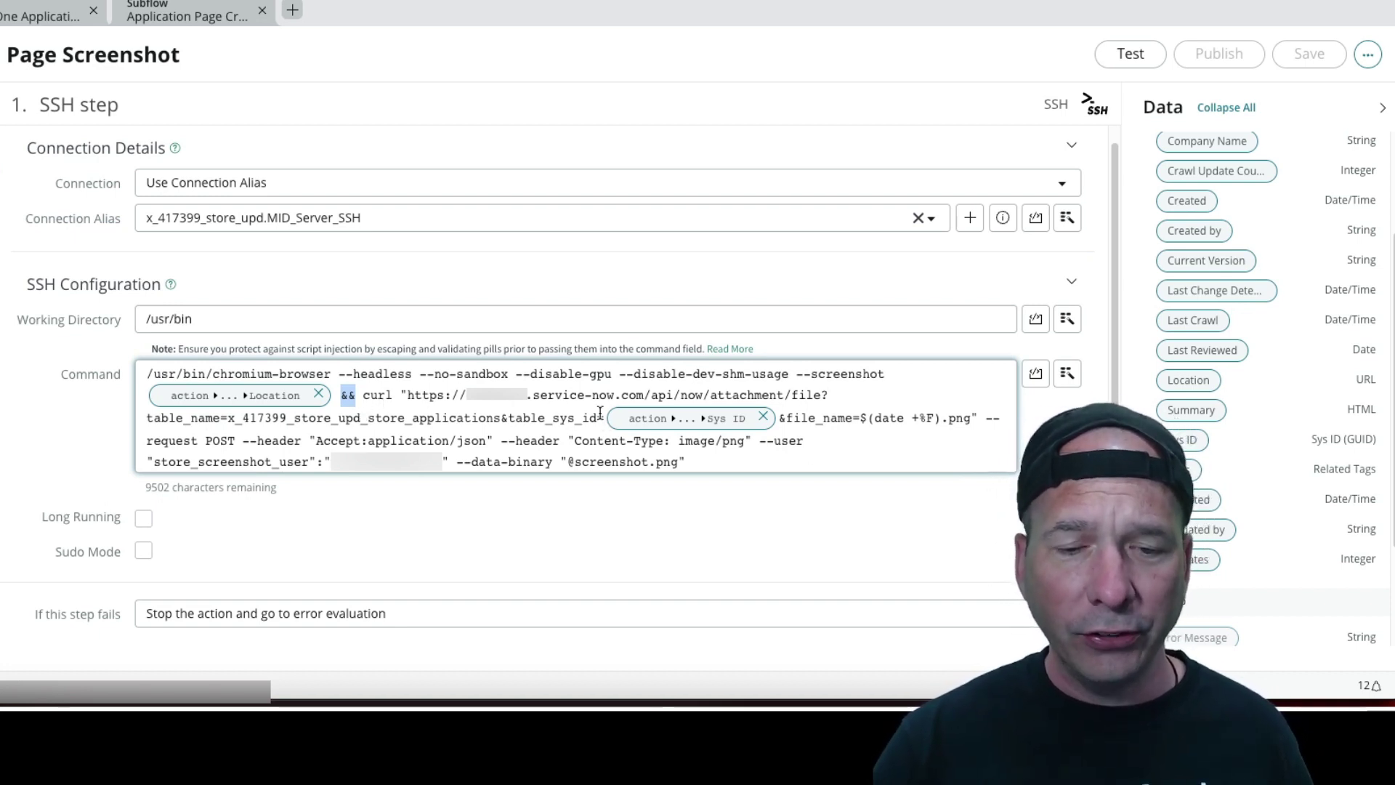
scroll(1170, 305, down, 1)
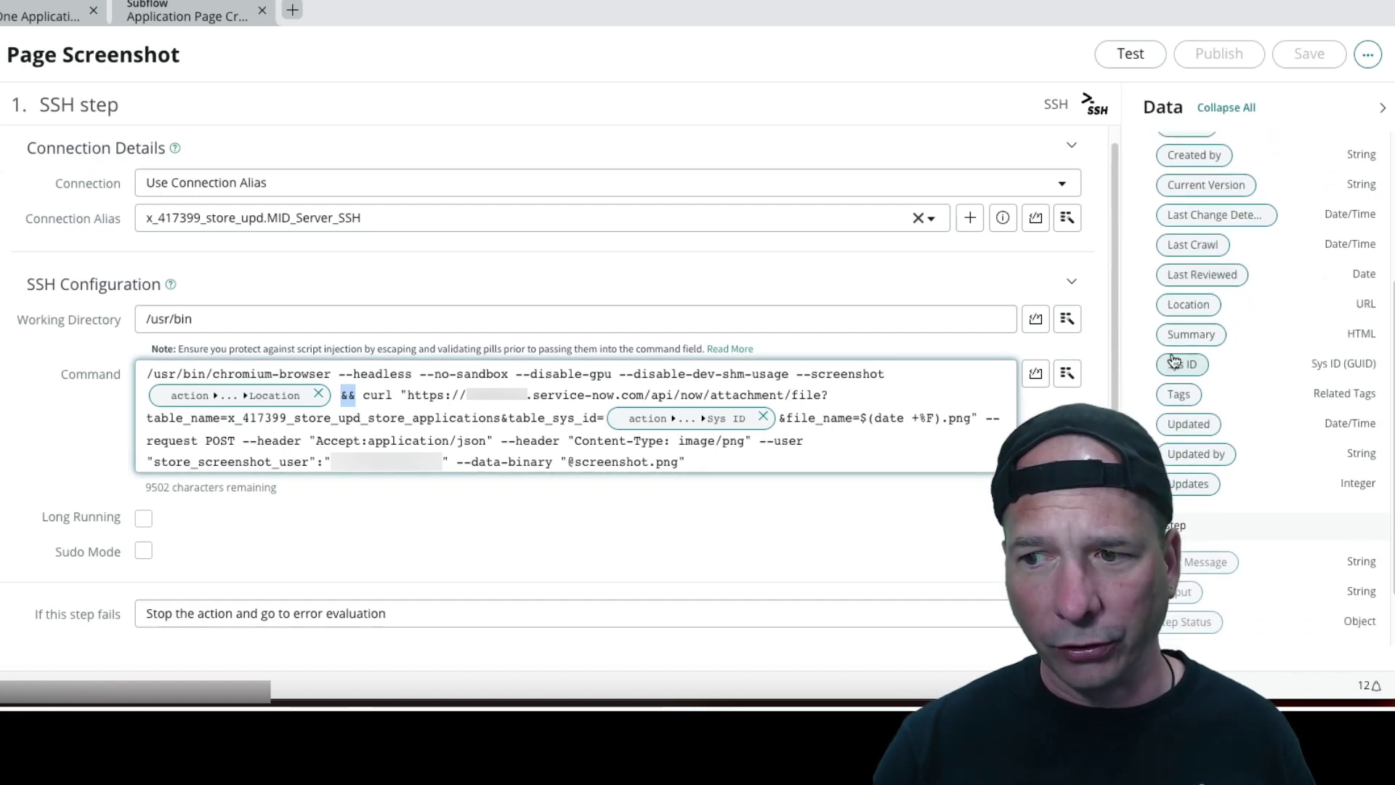
drag(1174, 362, 722, 415)
drag(713, 422, 708, 423)
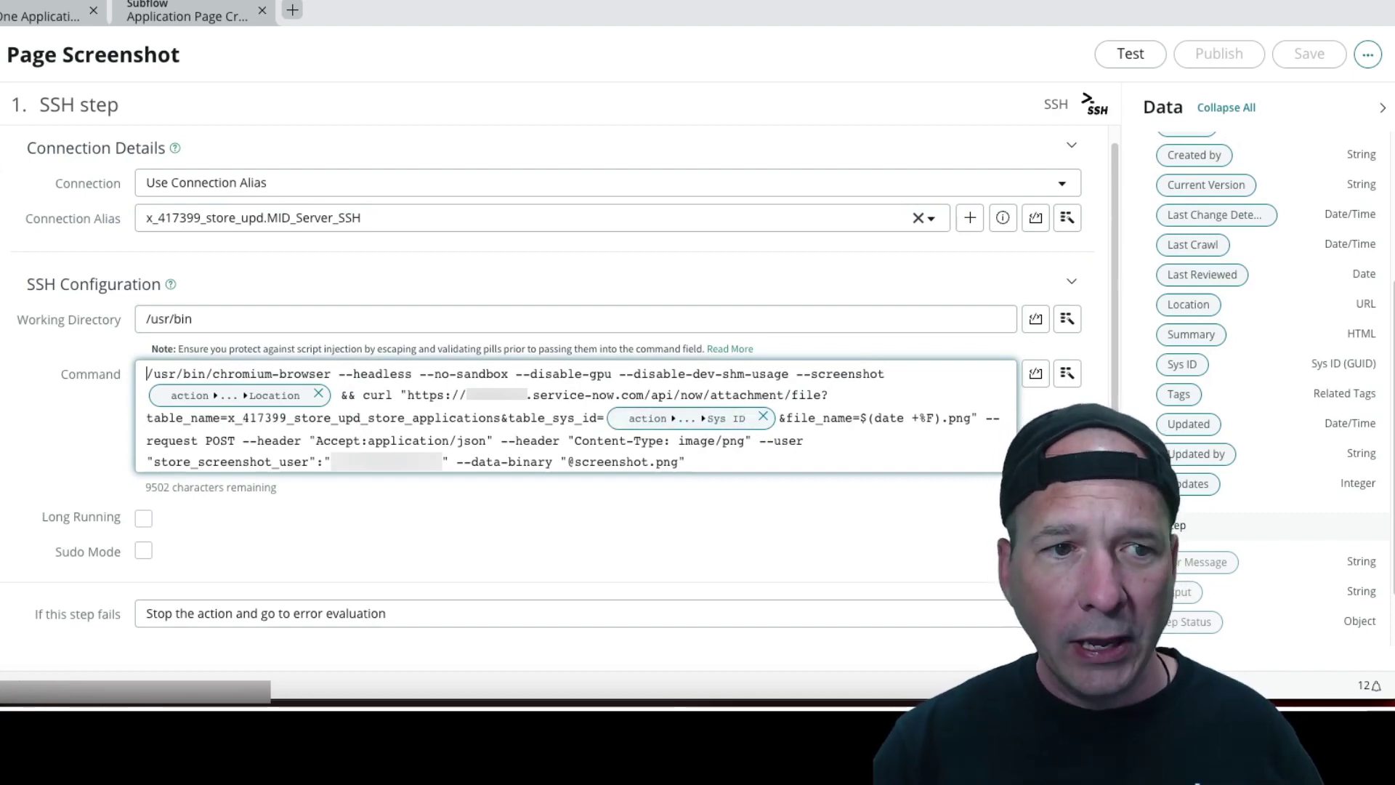
click(51, 365)
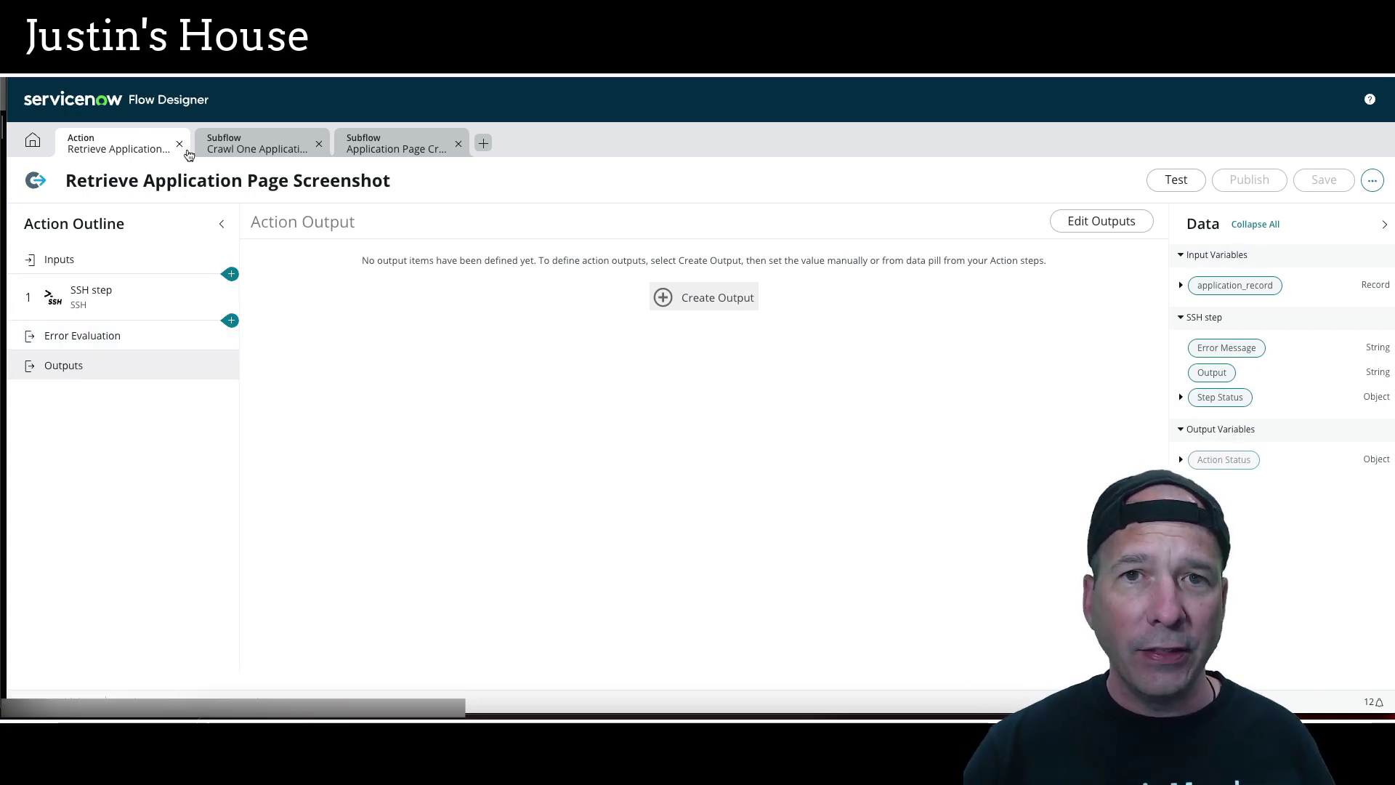
Examine the "No application details found; stop processing." branch of the Application Page Crawler subflow, including its Retrieve Application Page Screenshot action
click(260, 149)
scroll(347, 386, up, 5)
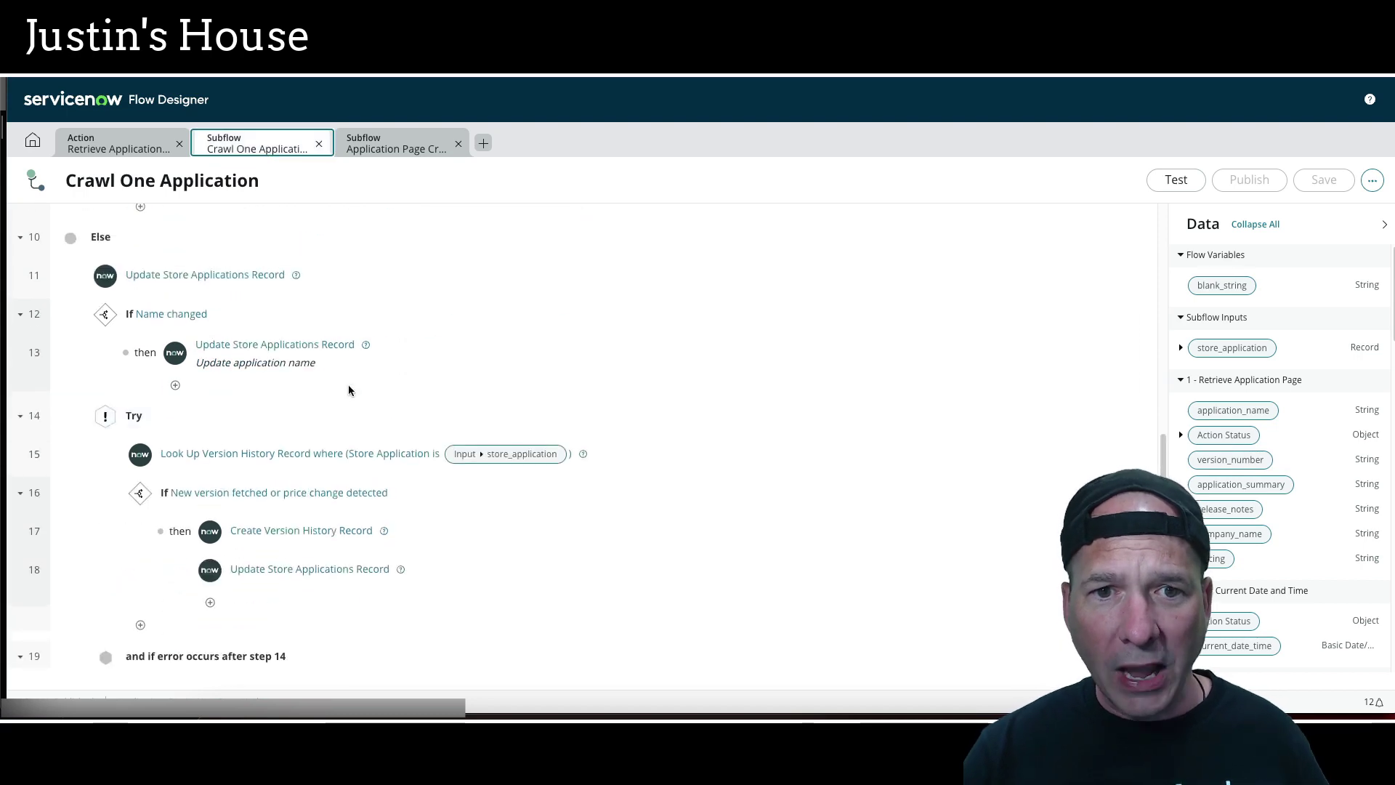
scroll(353, 392, up, 10)
scroll(356, 400, down, 4)
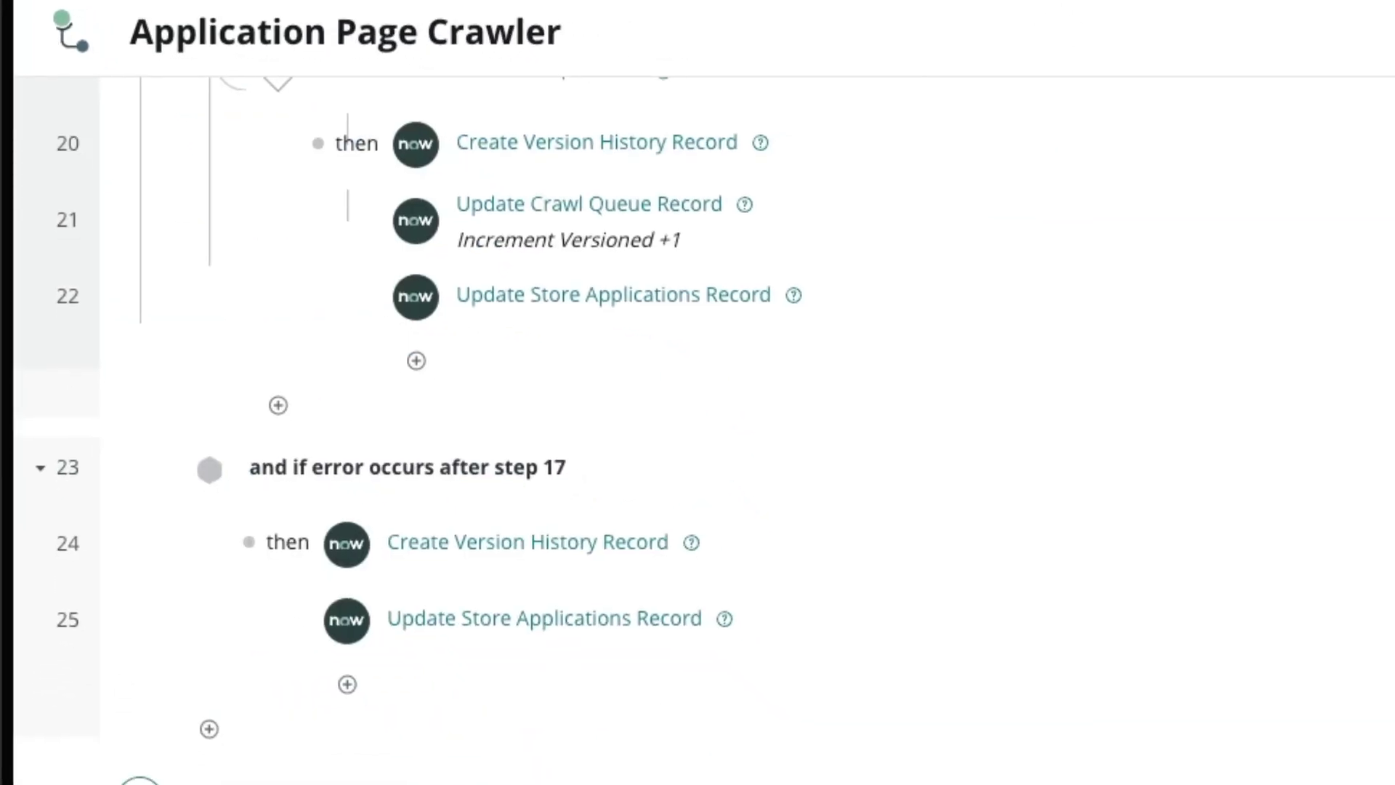
scroll(648, 548, up, 15)
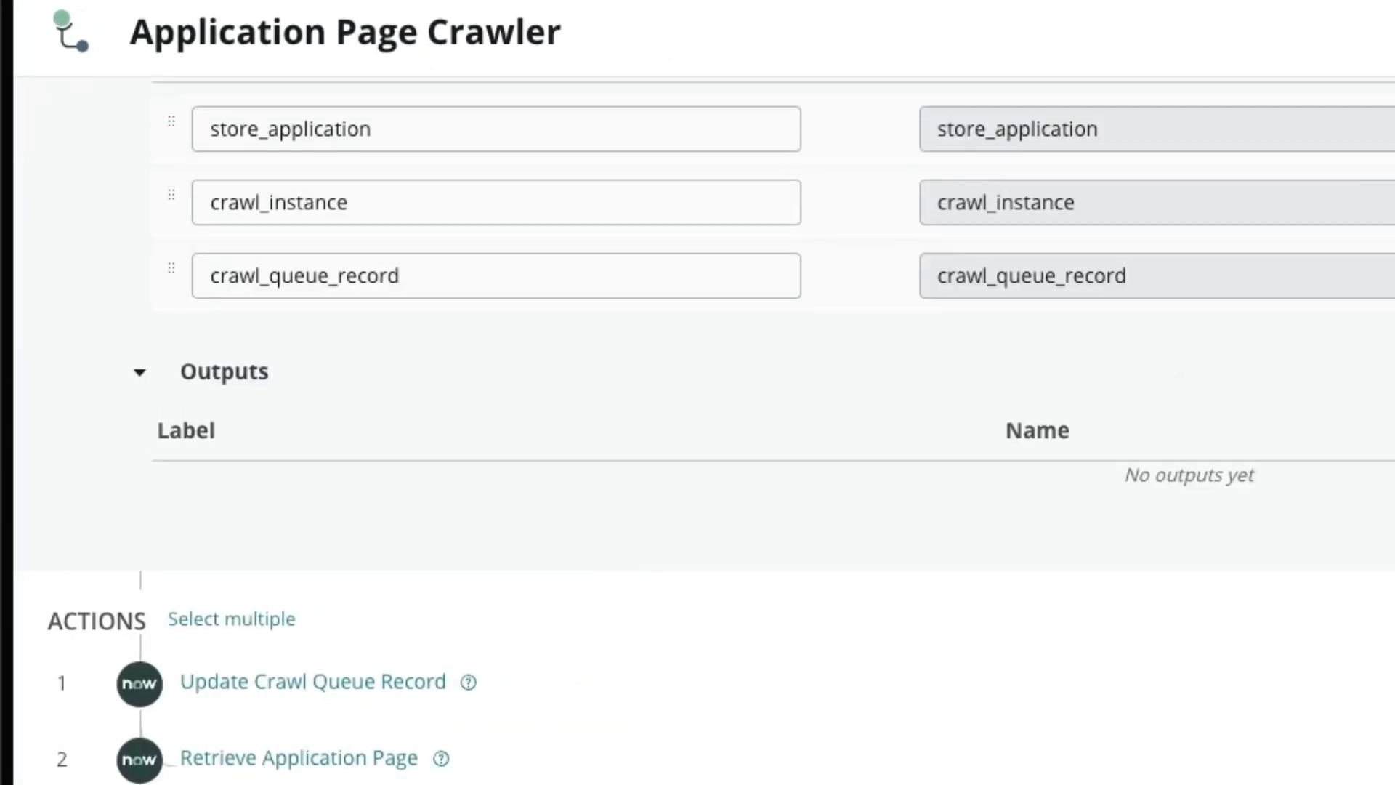
scroll(865, 233, up, 4)
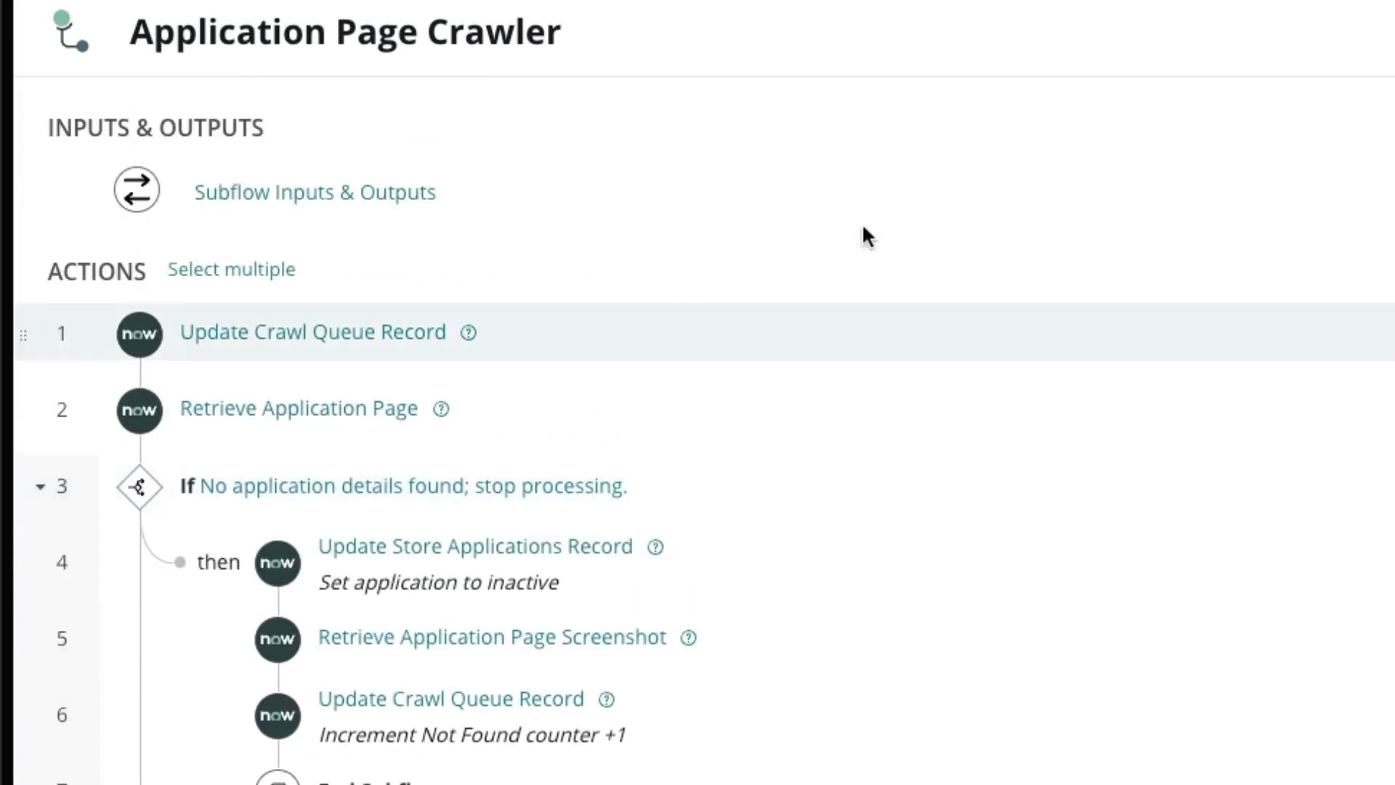
scroll(726, 436, down, 4)
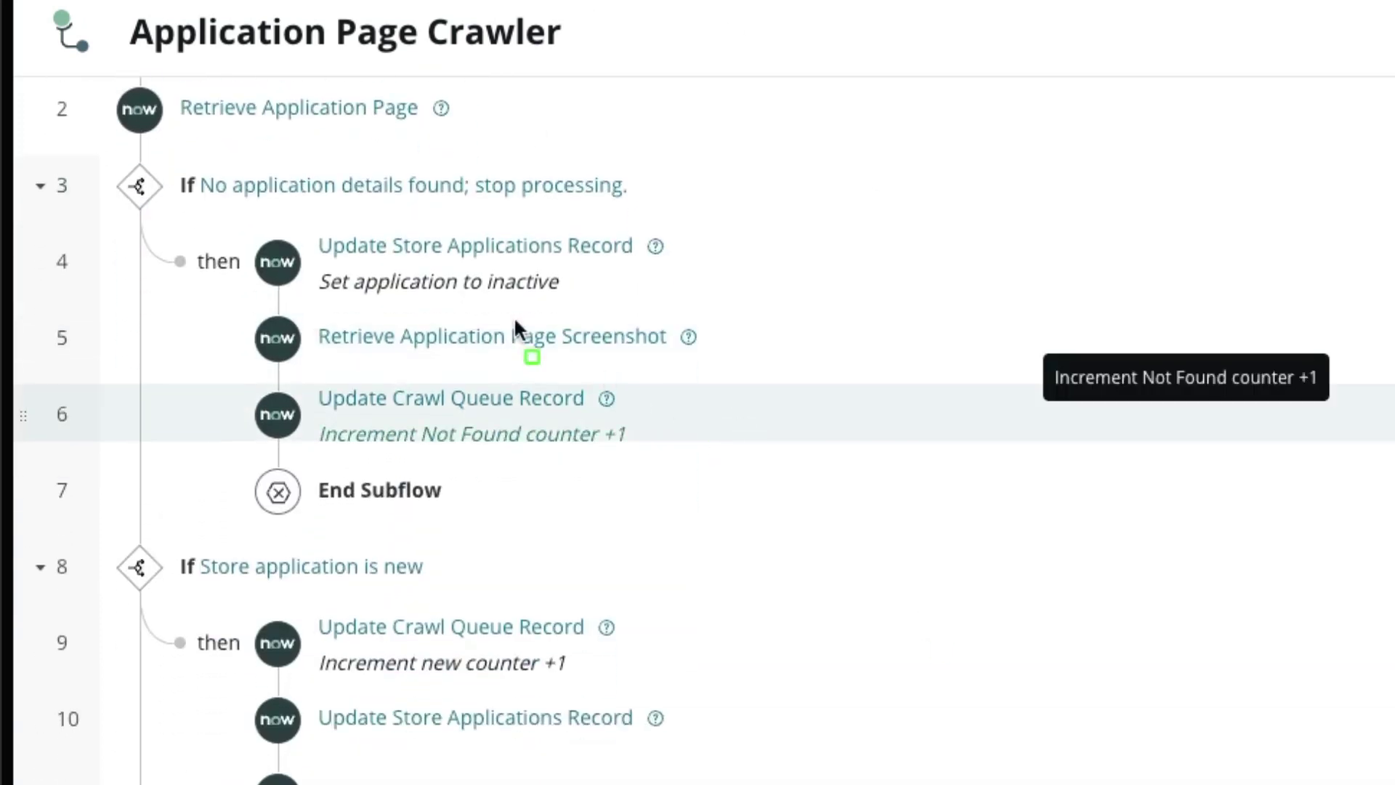
drag(259, 212, 751, 318)
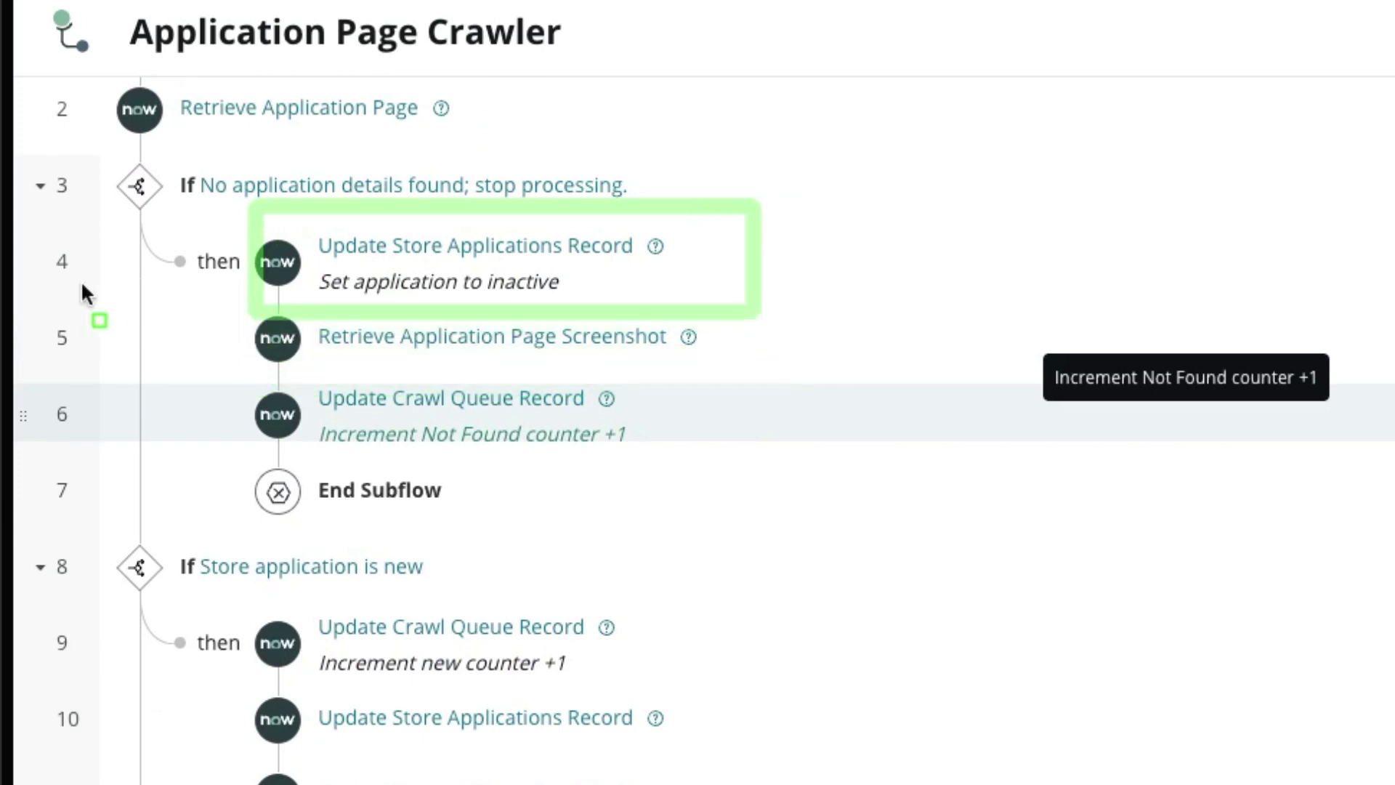
drag(215, 285, 799, 382)
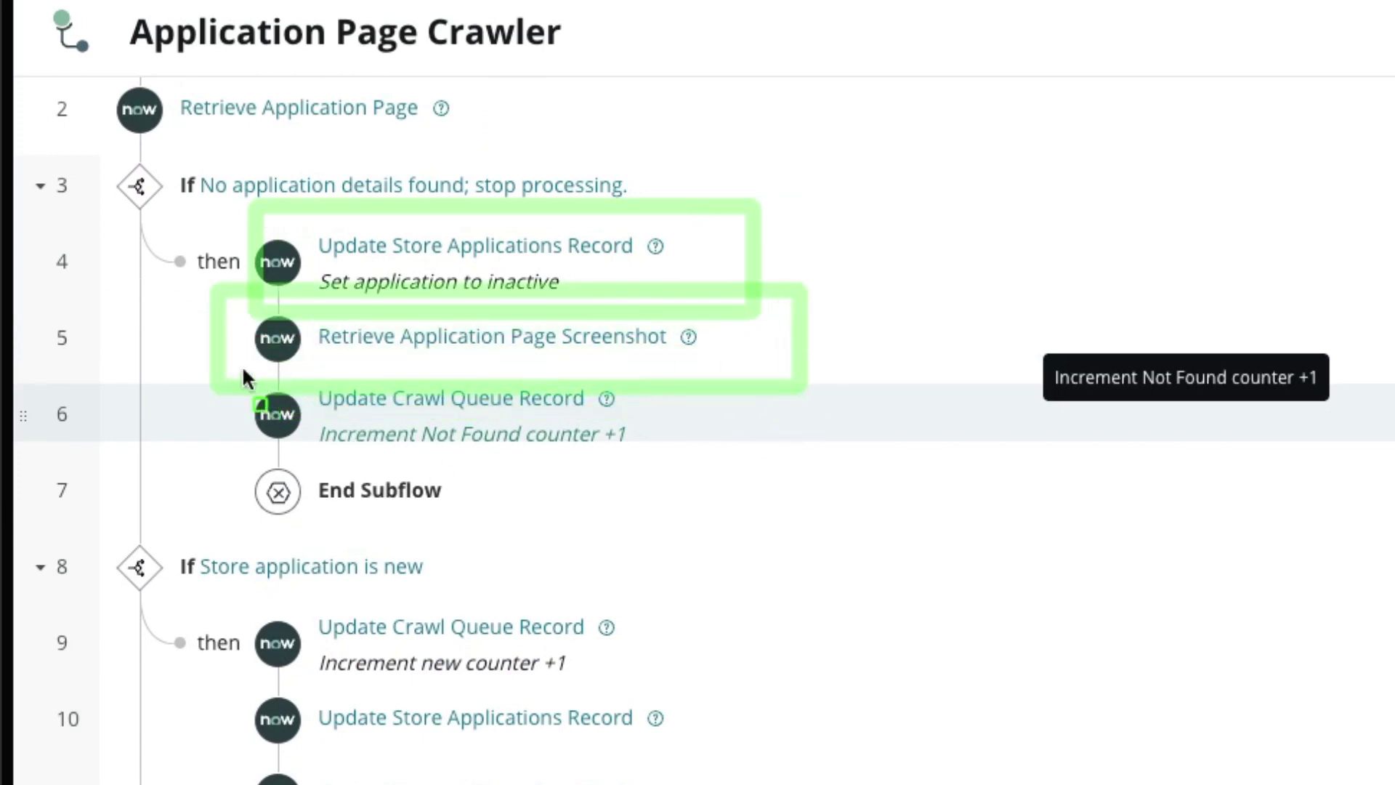
drag(238, 371, 730, 462)
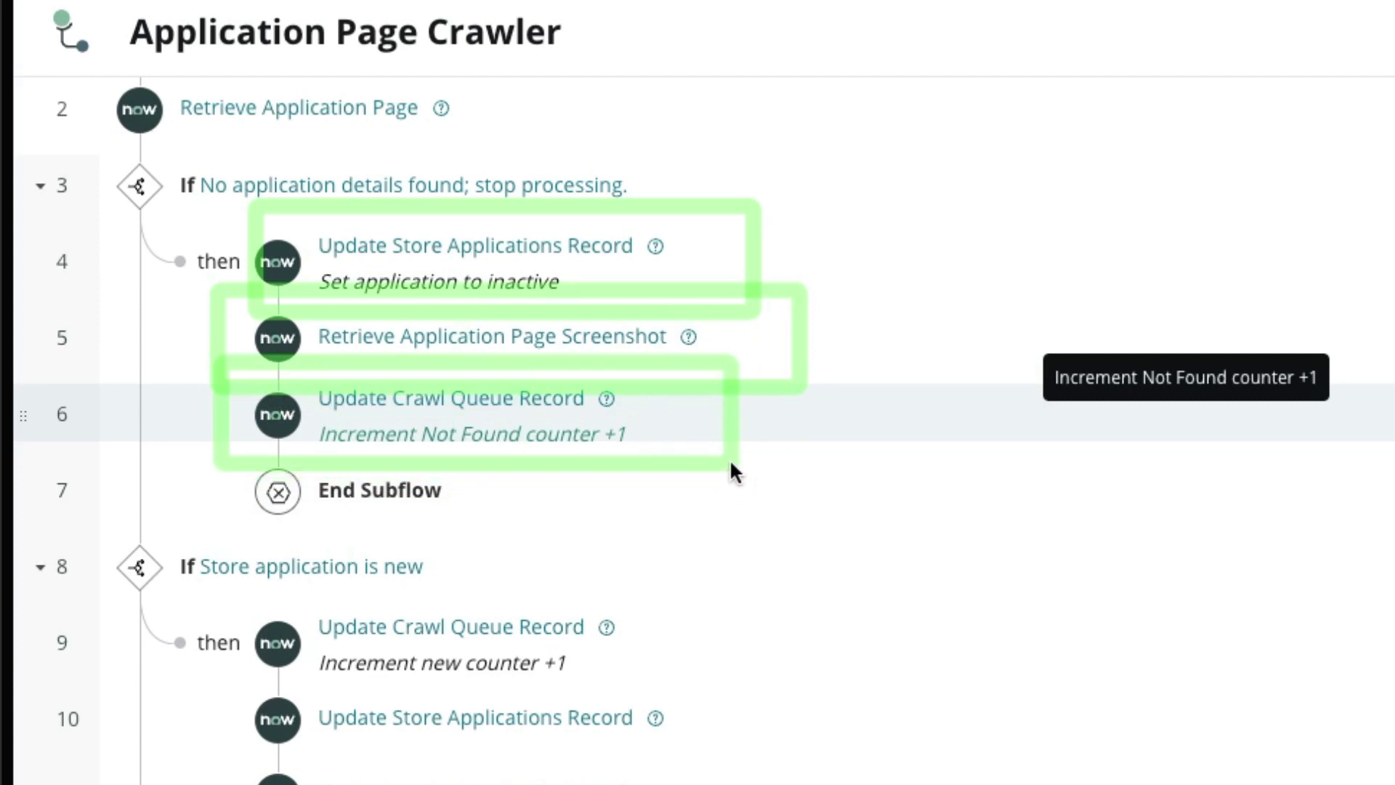
drag(210, 454, 504, 565)
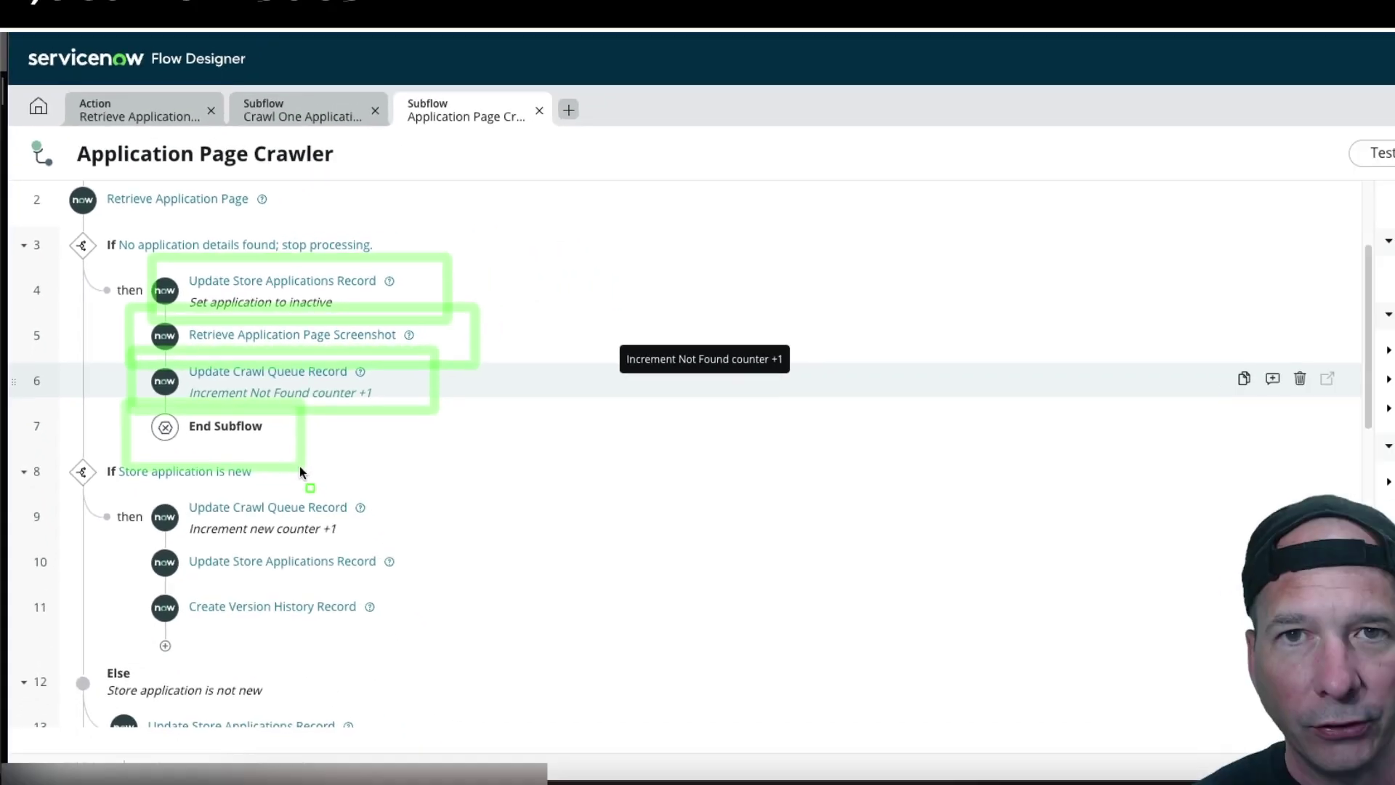
key(Escape)
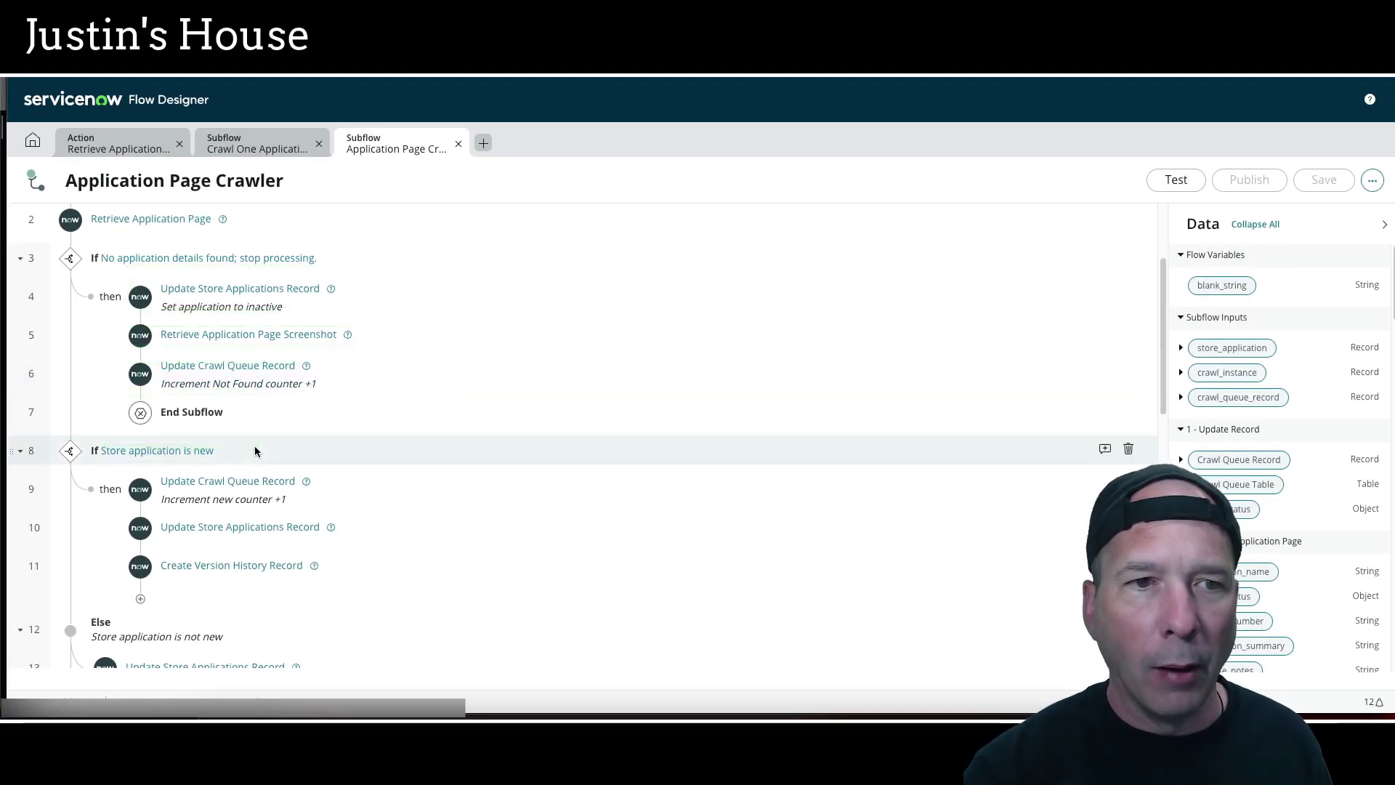
Examine the new-application and "No application details found" branches of the Crawl One Application subflow
click(240, 139)
scroll(282, 342, up, 15)
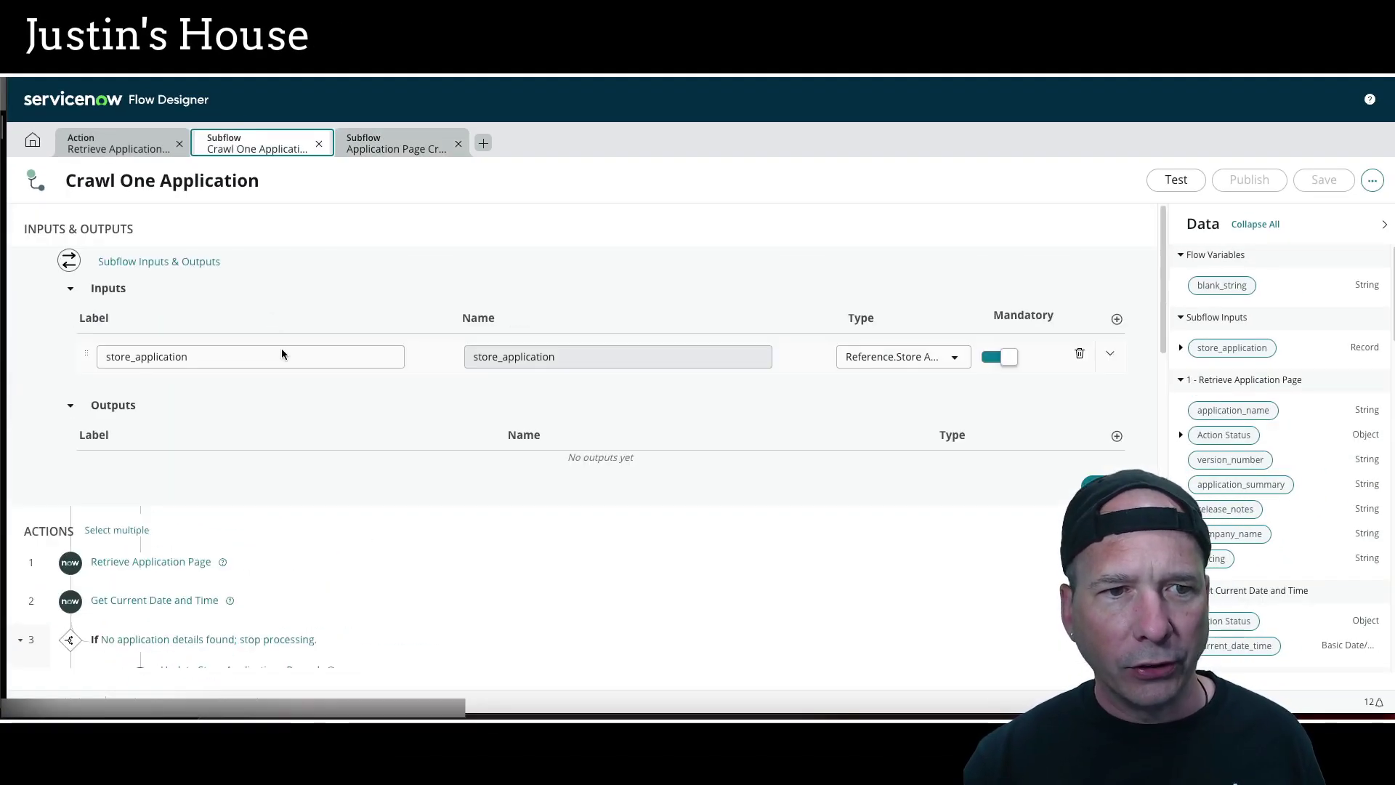
scroll(282, 354, down, 10)
scroll(283, 354, up, 1)
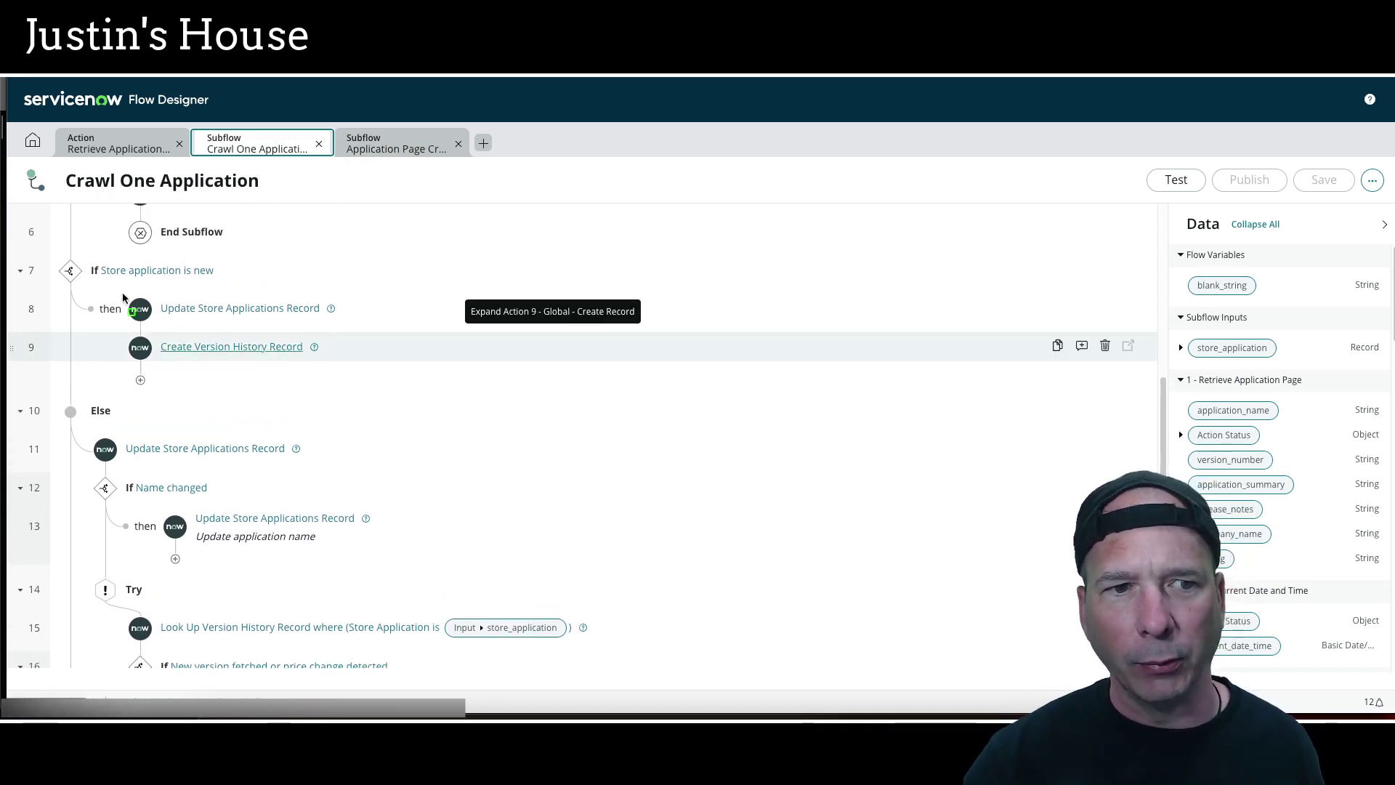
mouse_move(110, 283)
mouse_down()
mouse_move(262, 377)
mouse_move(375, 393)
mouse_up()
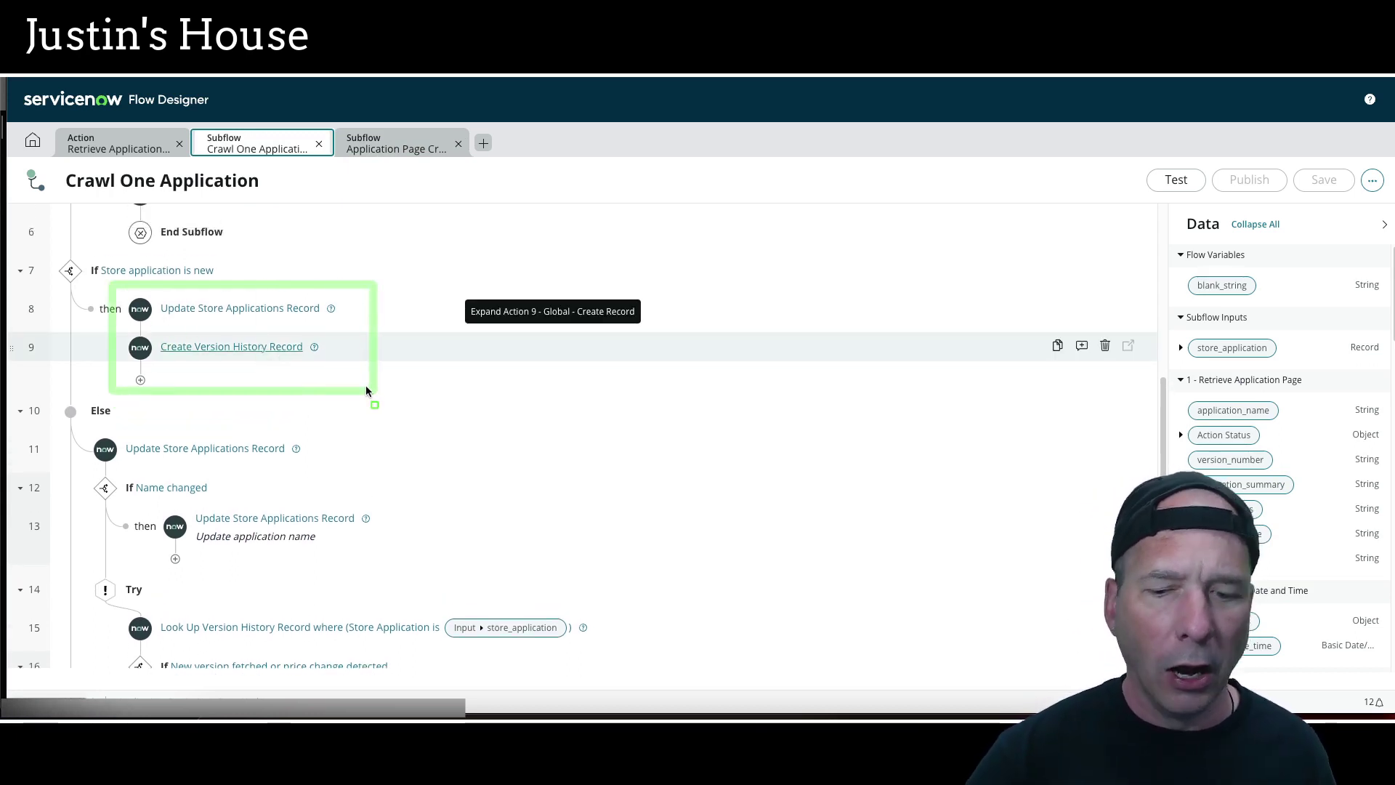
scroll(254, 311, up, 1)
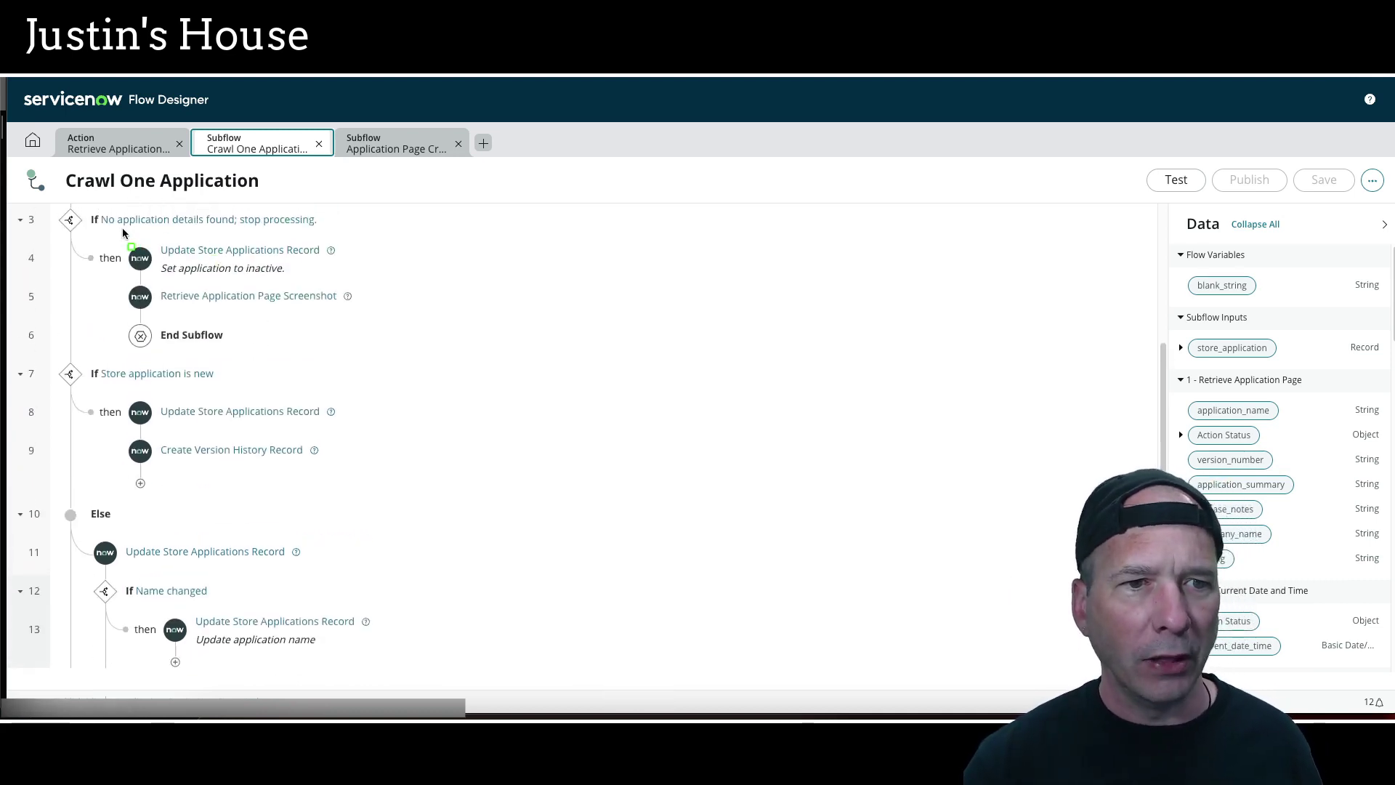
drag(119, 229, 383, 362)
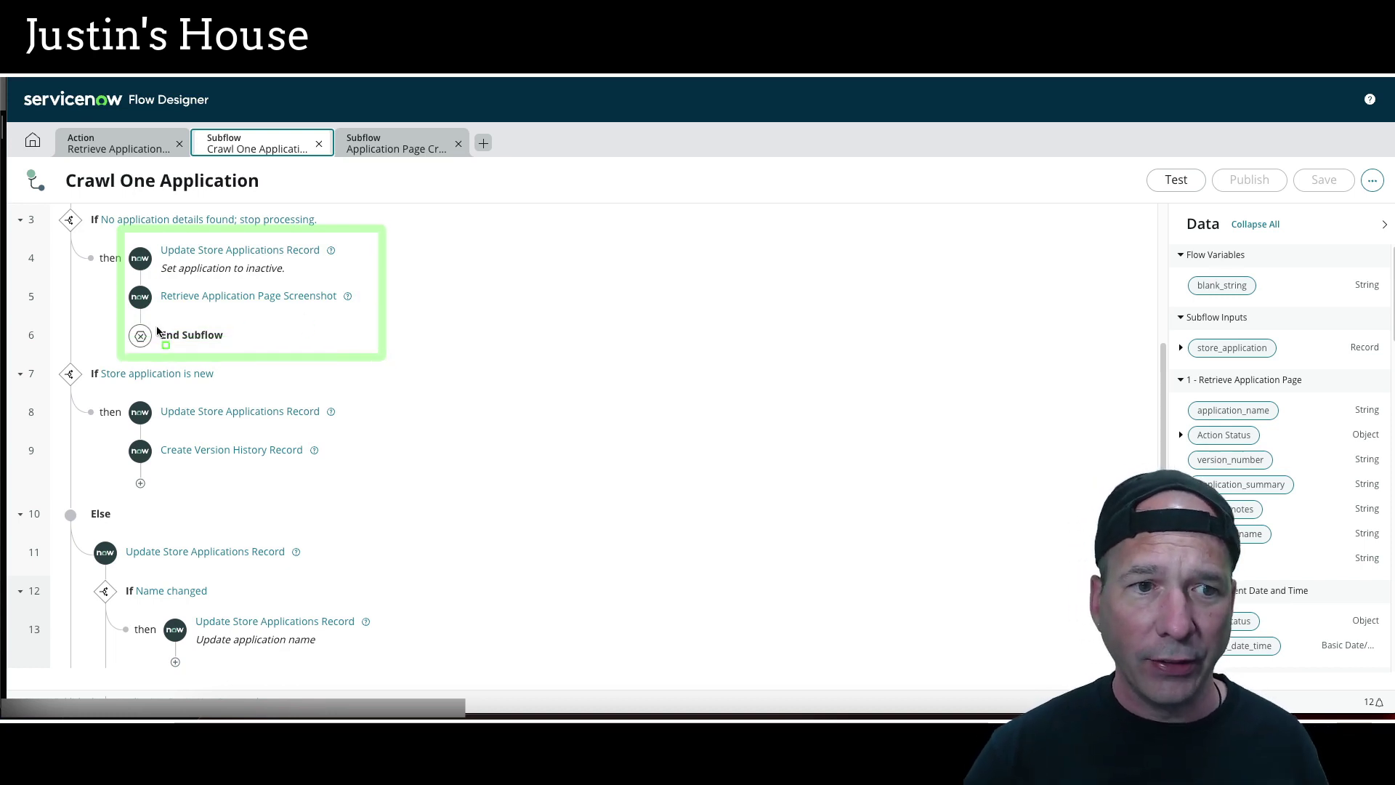
key(Escape)
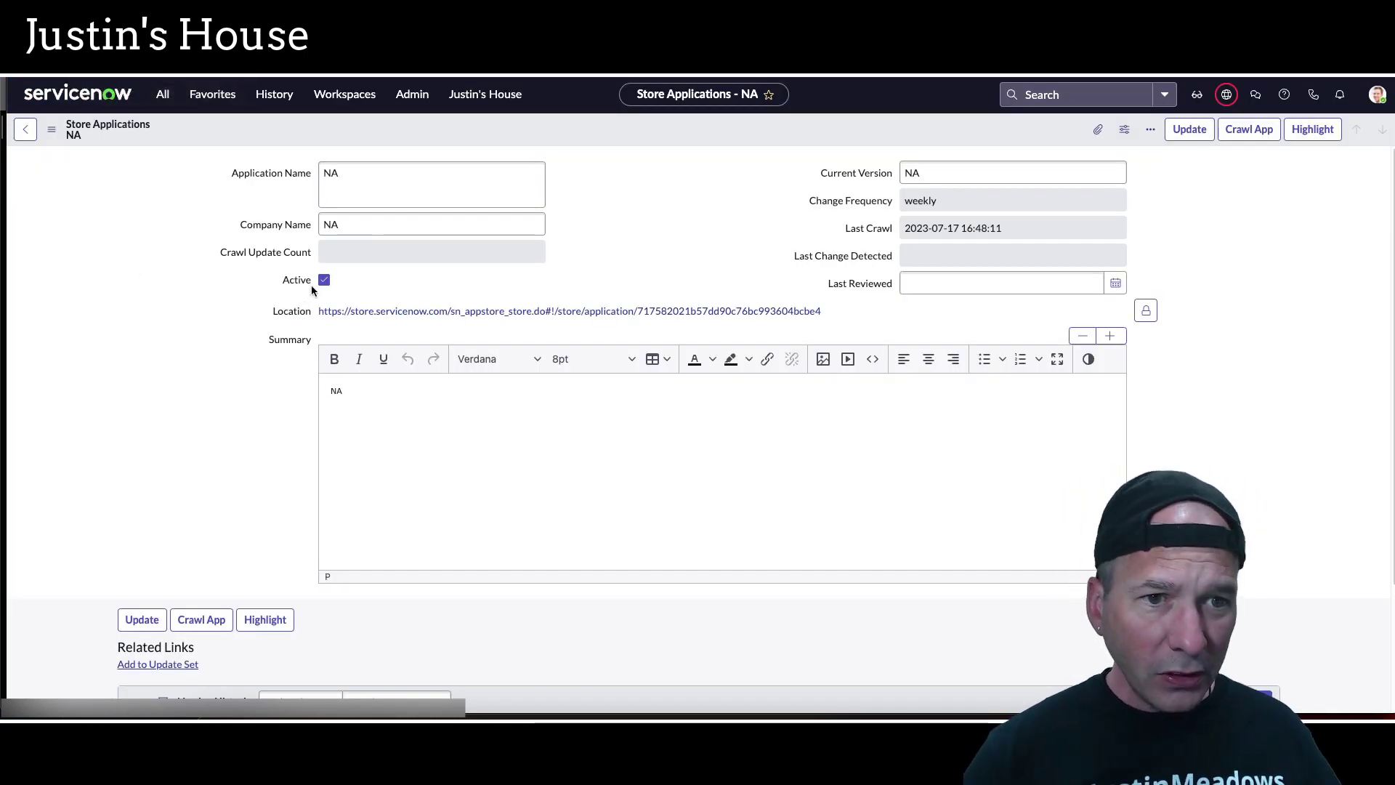
Check the NA record's store page location, and crawl the application while watching its Active and Last Crawl fields
click(375, 310)
key(ctrl+w)
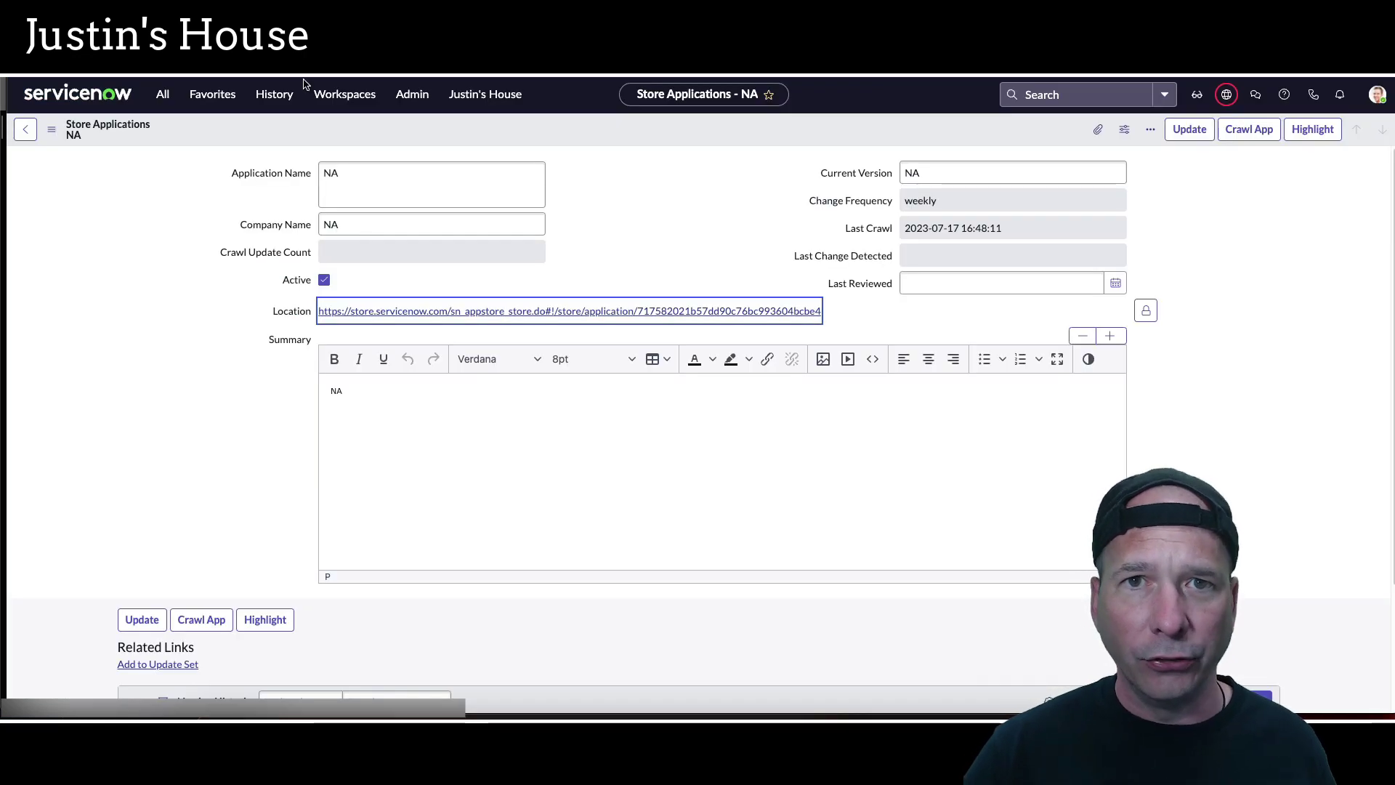
click(1248, 129)
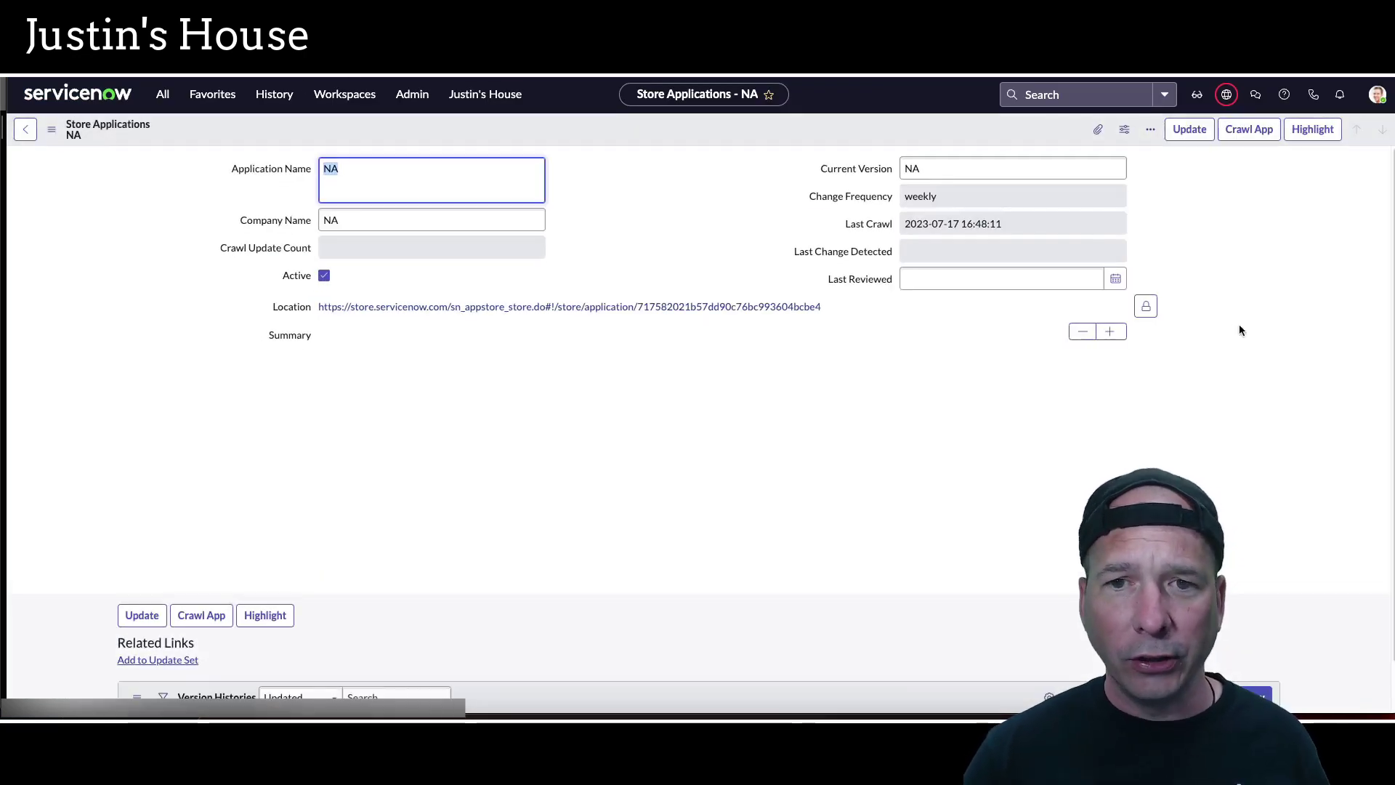
click(1269, 232)
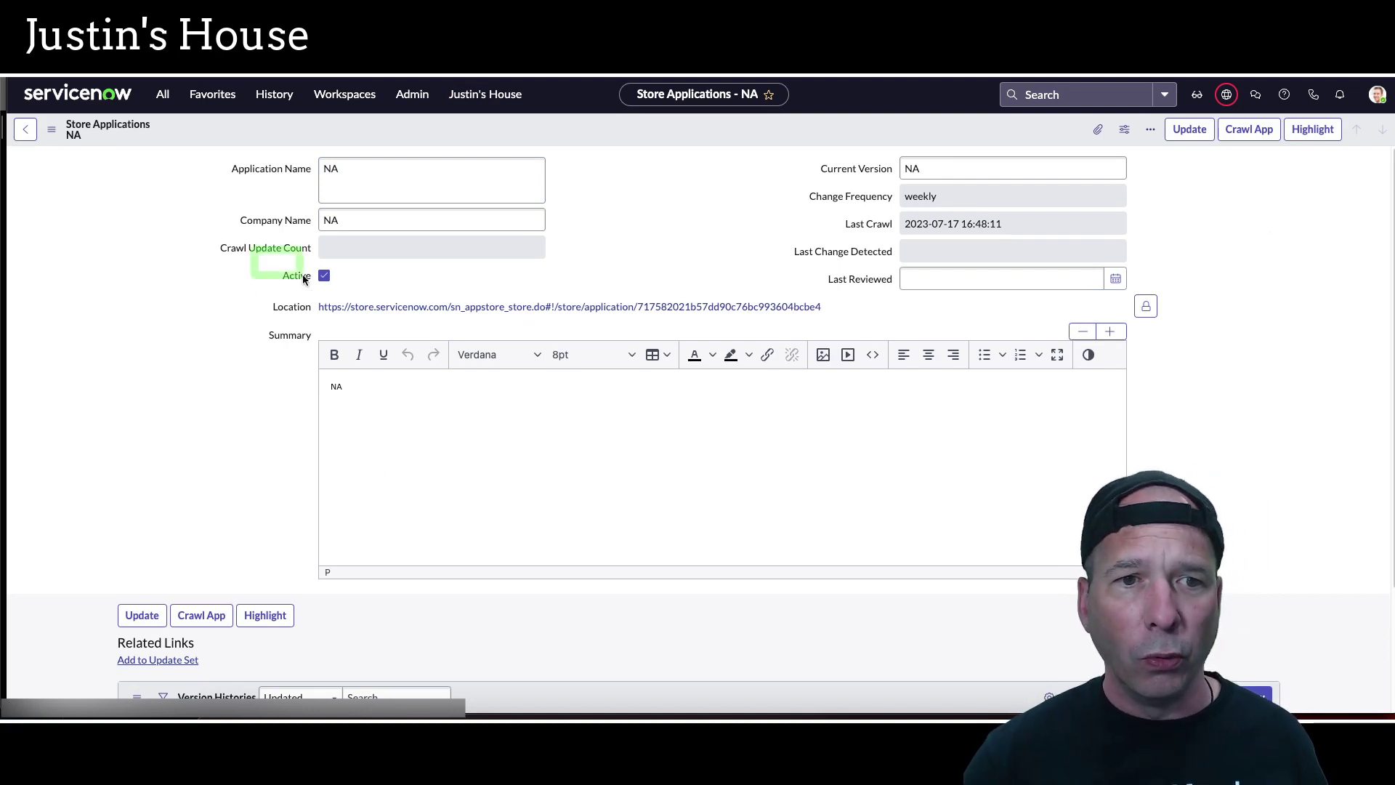
drag(304, 278, 373, 296)
drag(834, 210, 1066, 246)
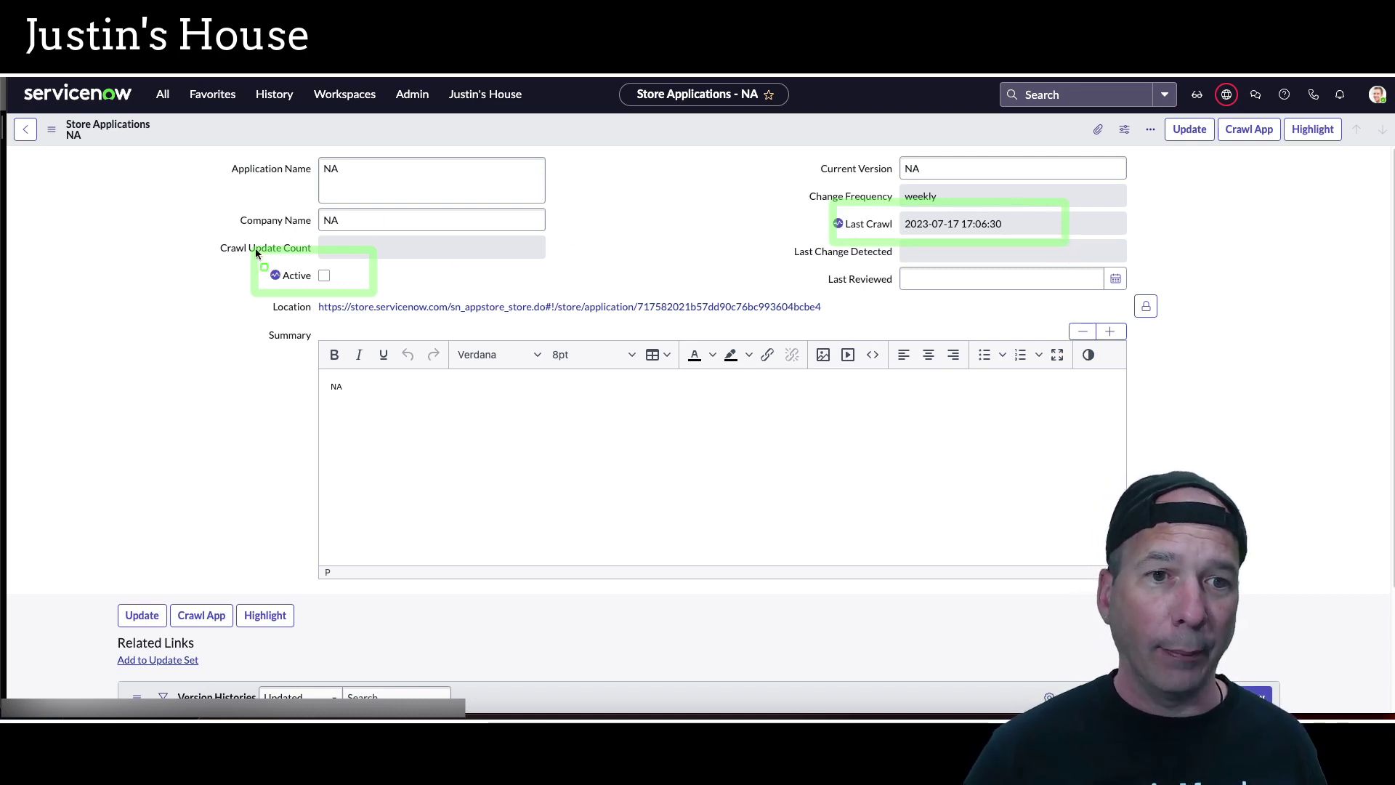
mouse_move(247, 249)
mouse_down()
mouse_move(370, 320)
mouse_move(390, 294)
mouse_up()
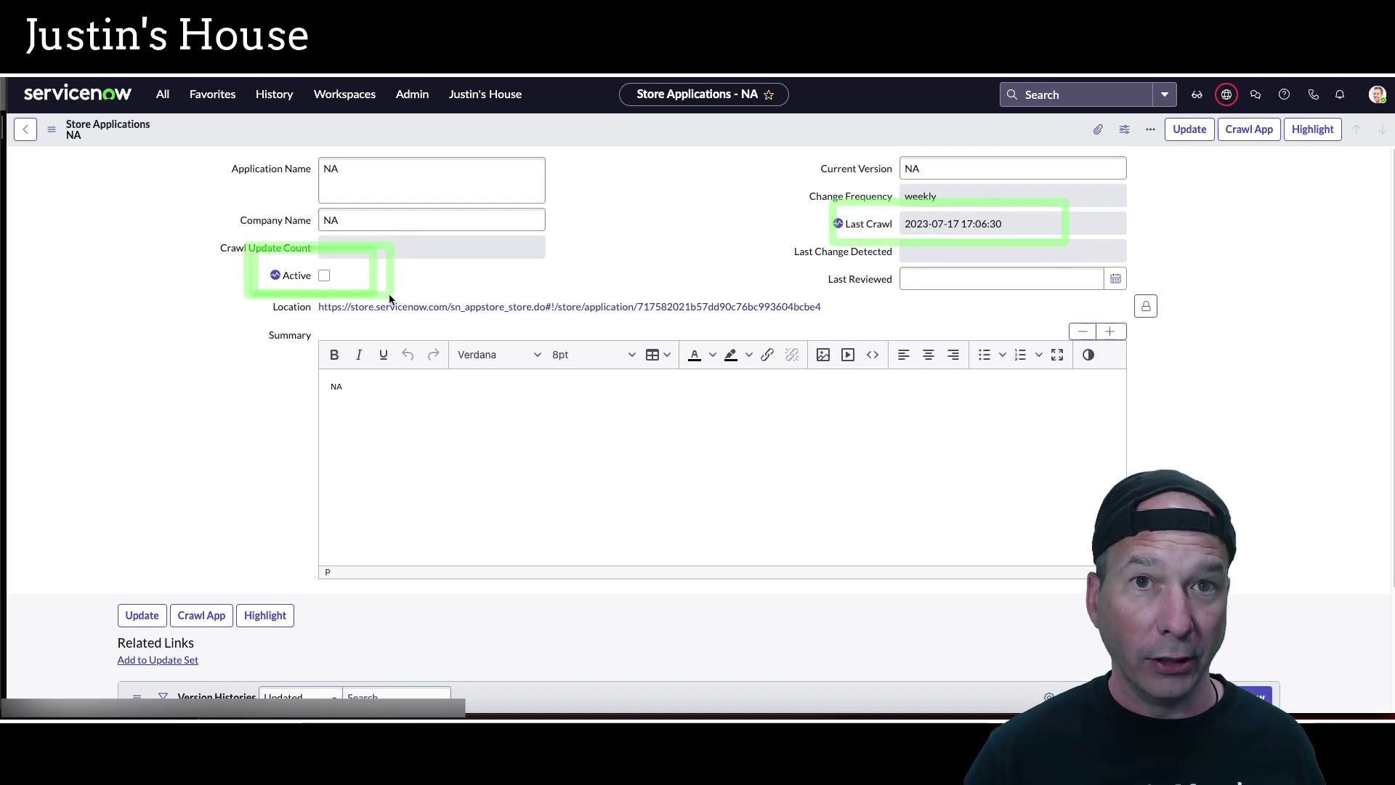
mouse_move(816, 195)
mouse_down()
mouse_move(1070, 227)
mouse_move(1078, 242)
mouse_up()
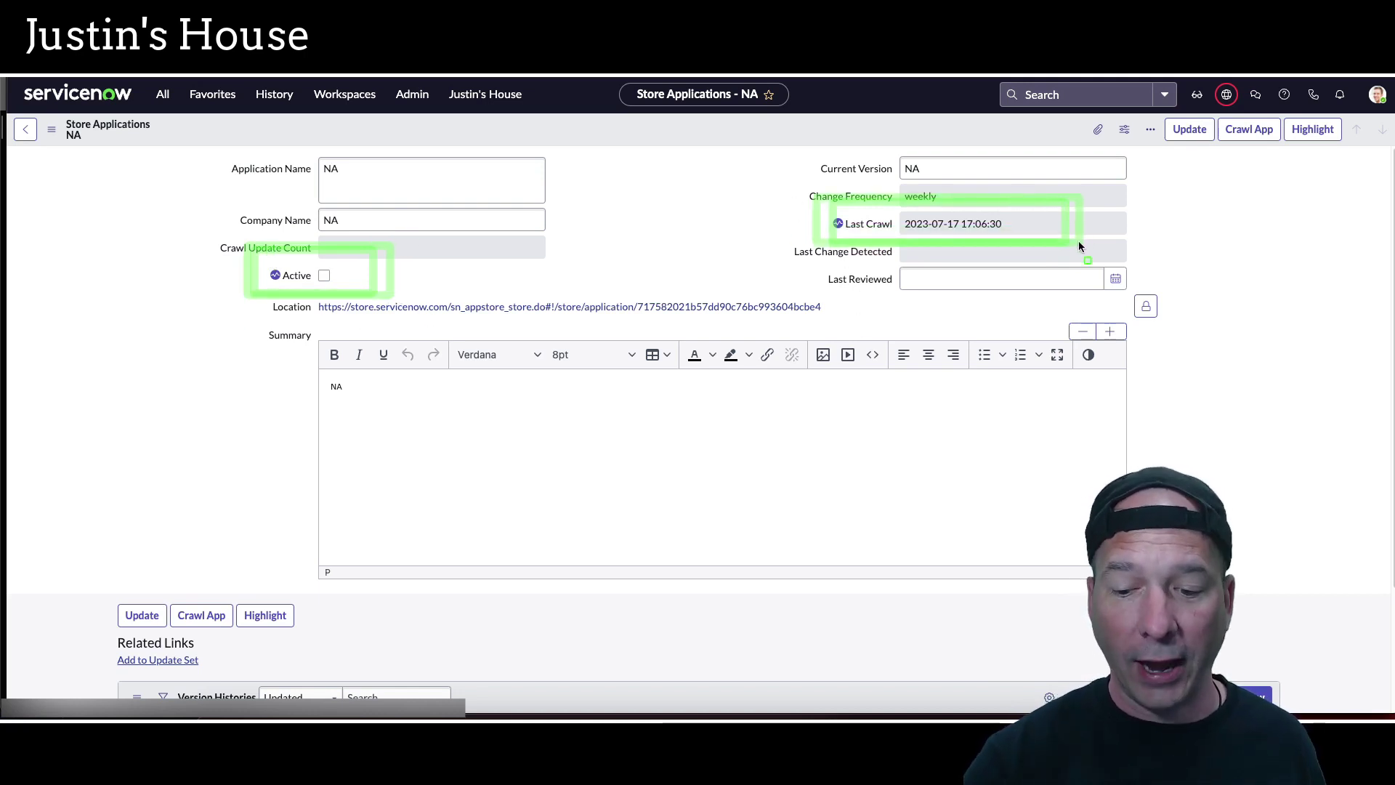
key(Escape)
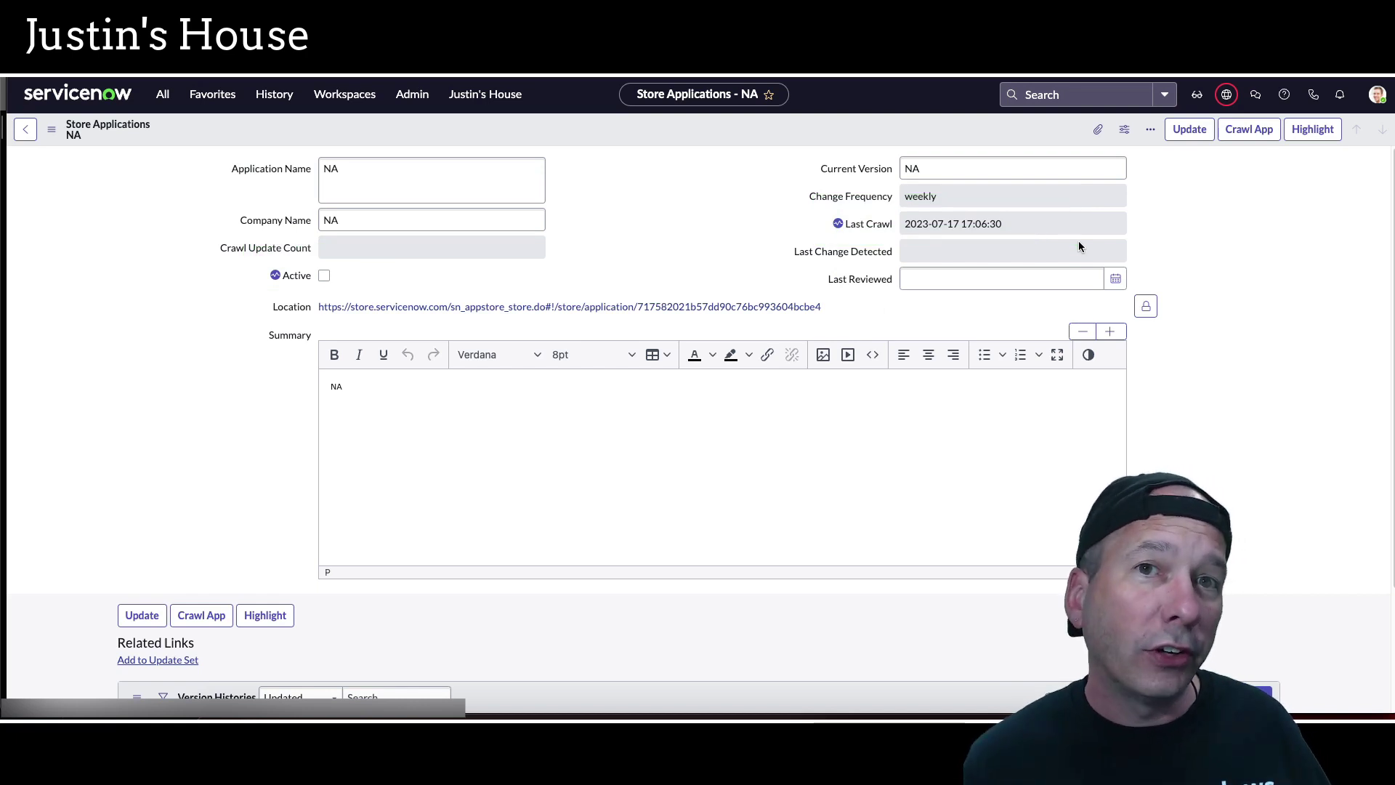
Reload the NA record form and view the 2023-07-18.png screenshot attached by the crawl, closing the image when done
right_click(756, 131)
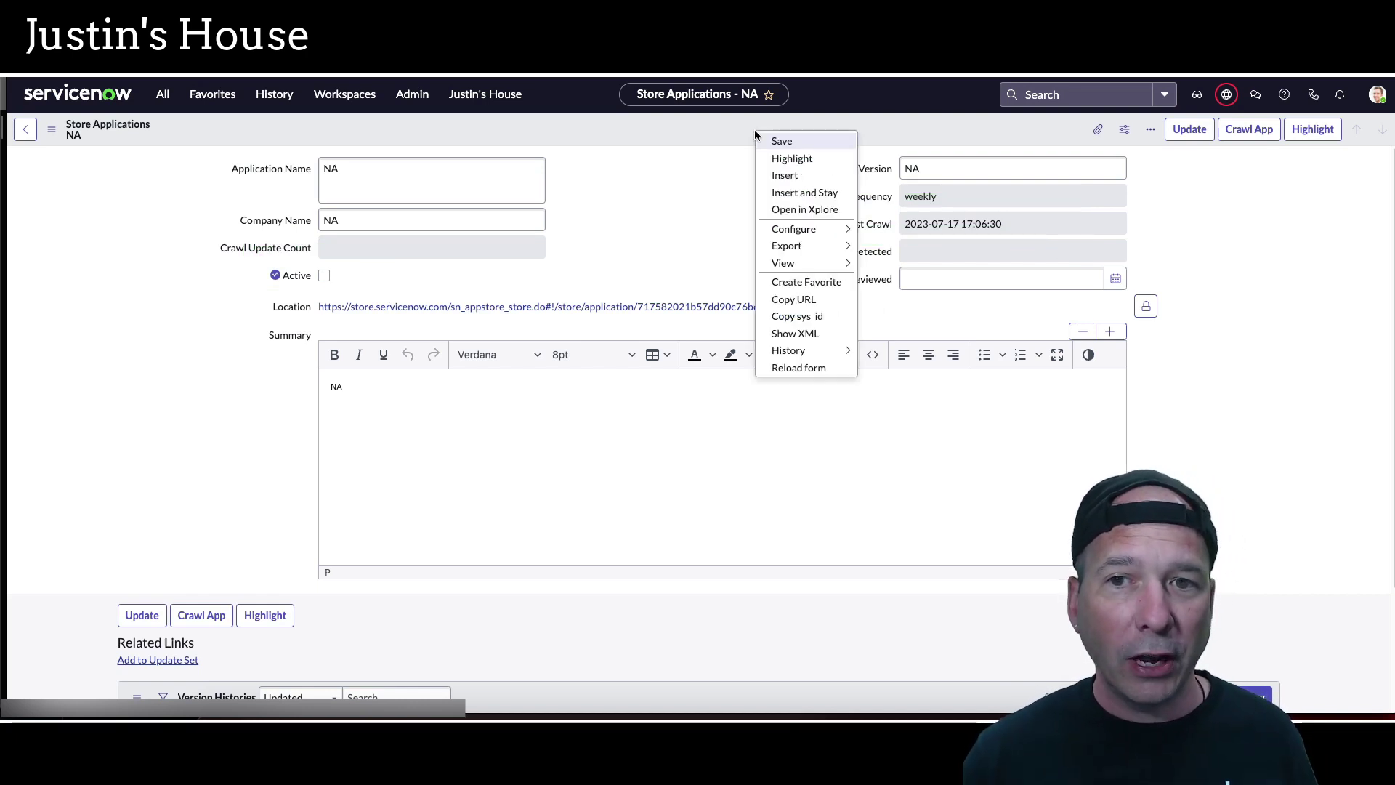
click(797, 369)
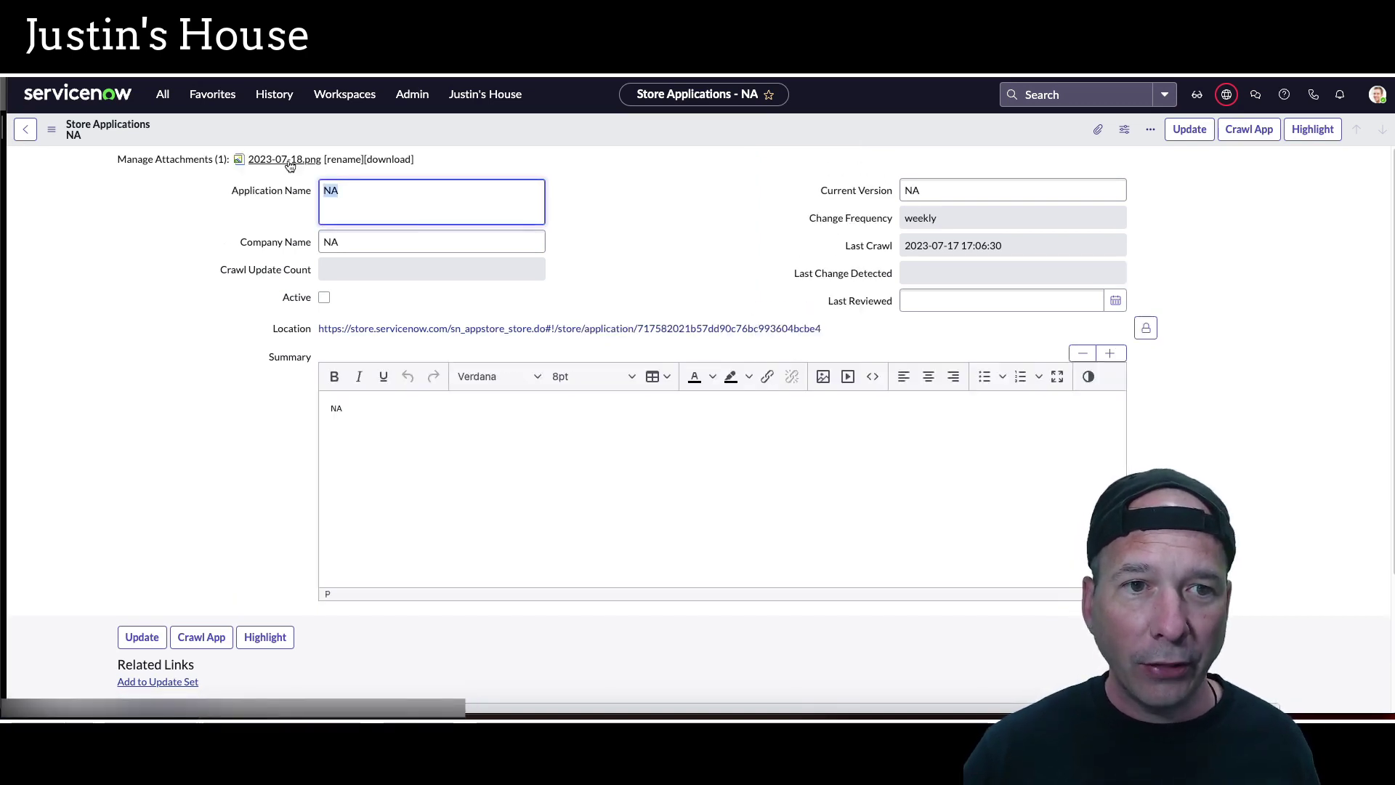
click(287, 160)
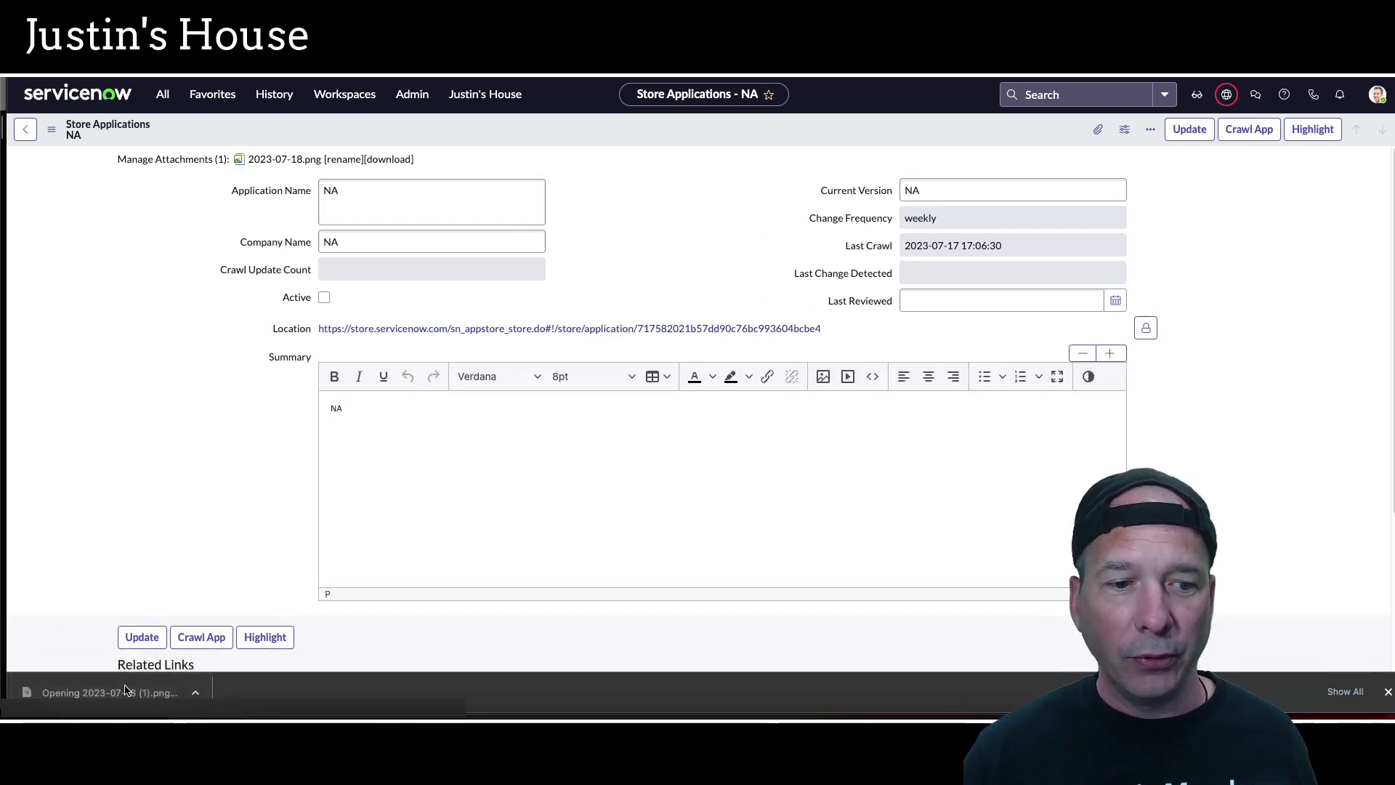
drag(261, 86, 448, 138)
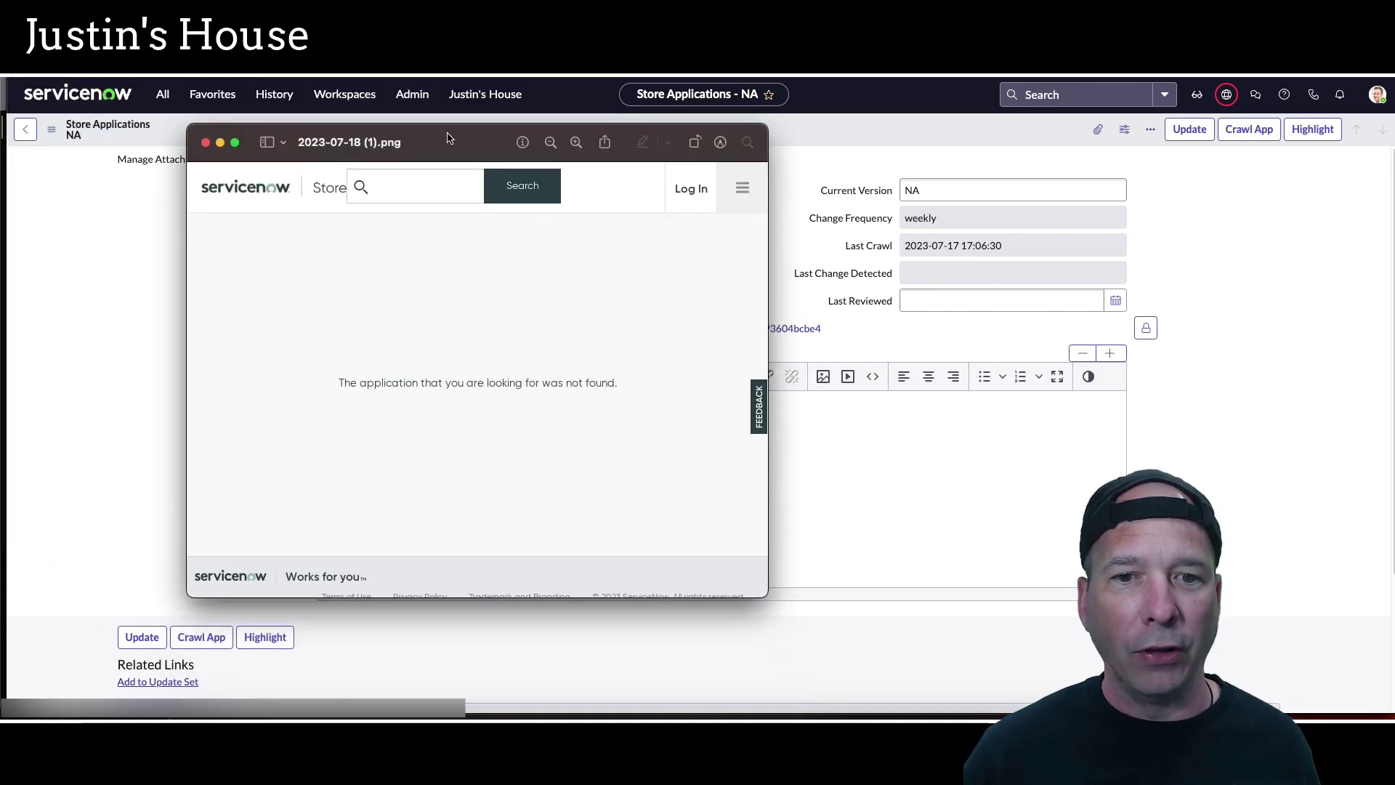
click(206, 143)
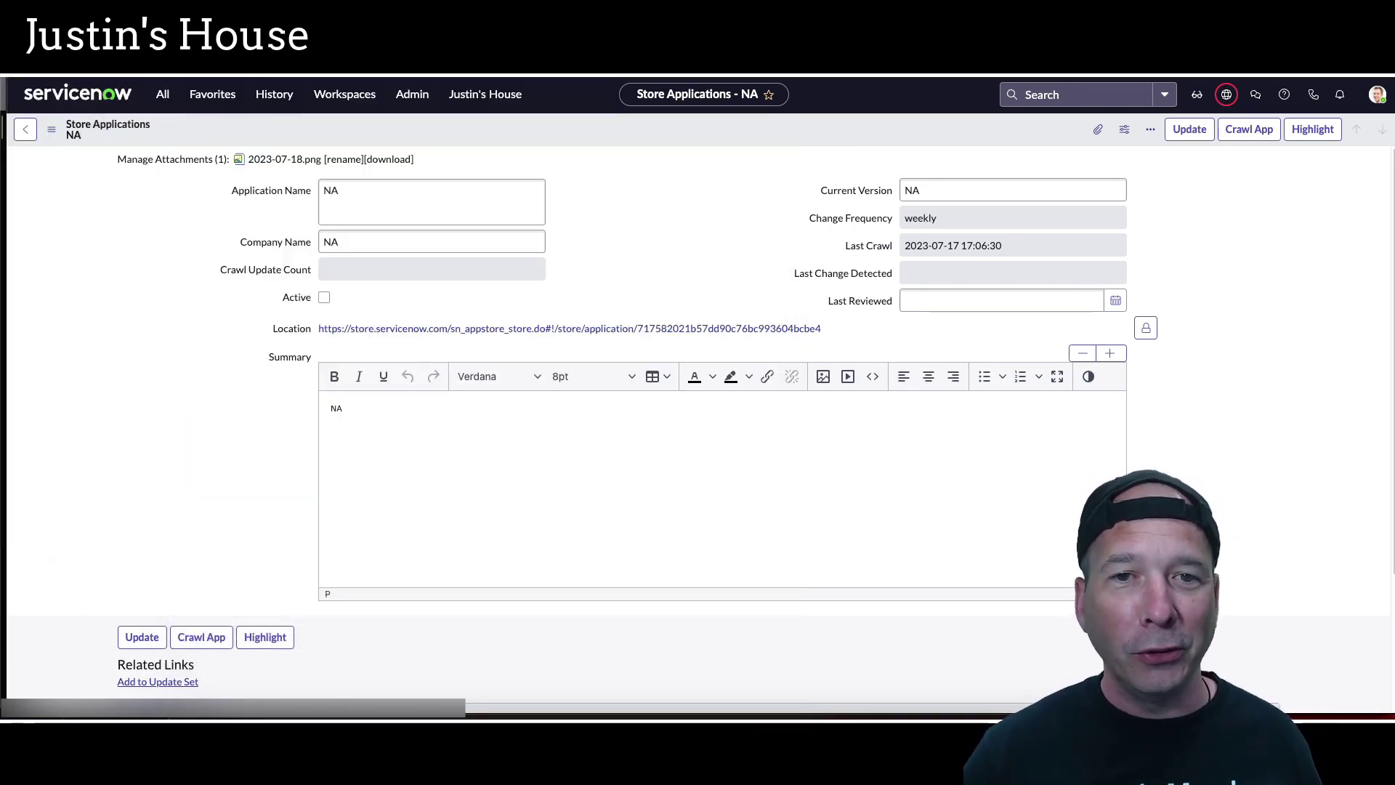